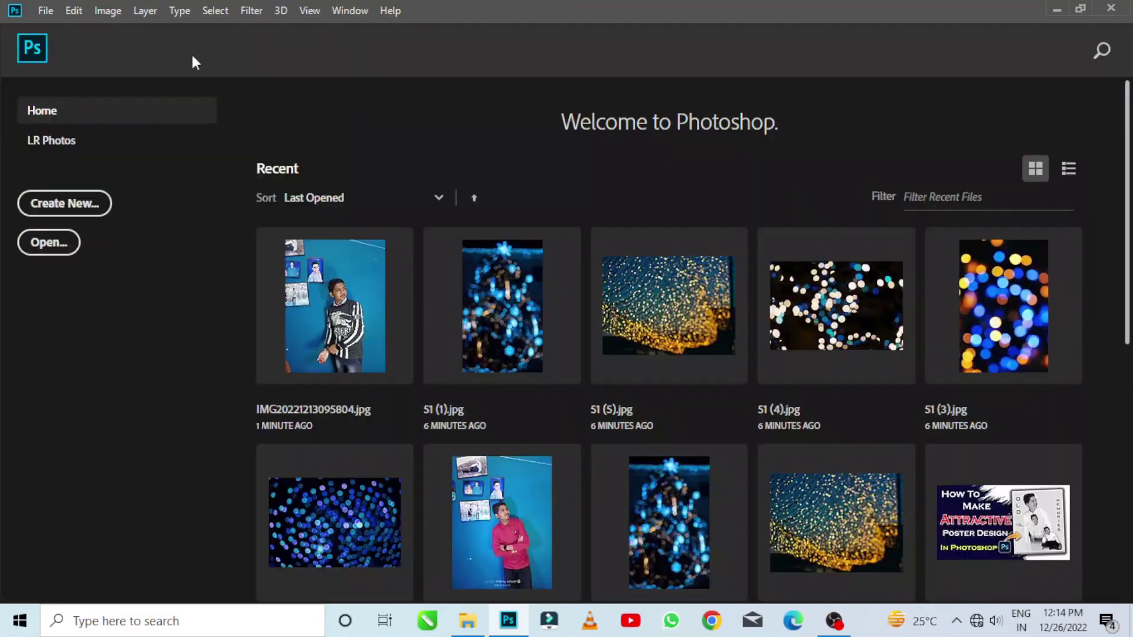
{"action": "left_click", "coordinate": [52, 9]}
{"action": "left_click", "coordinate": [59, 44]}
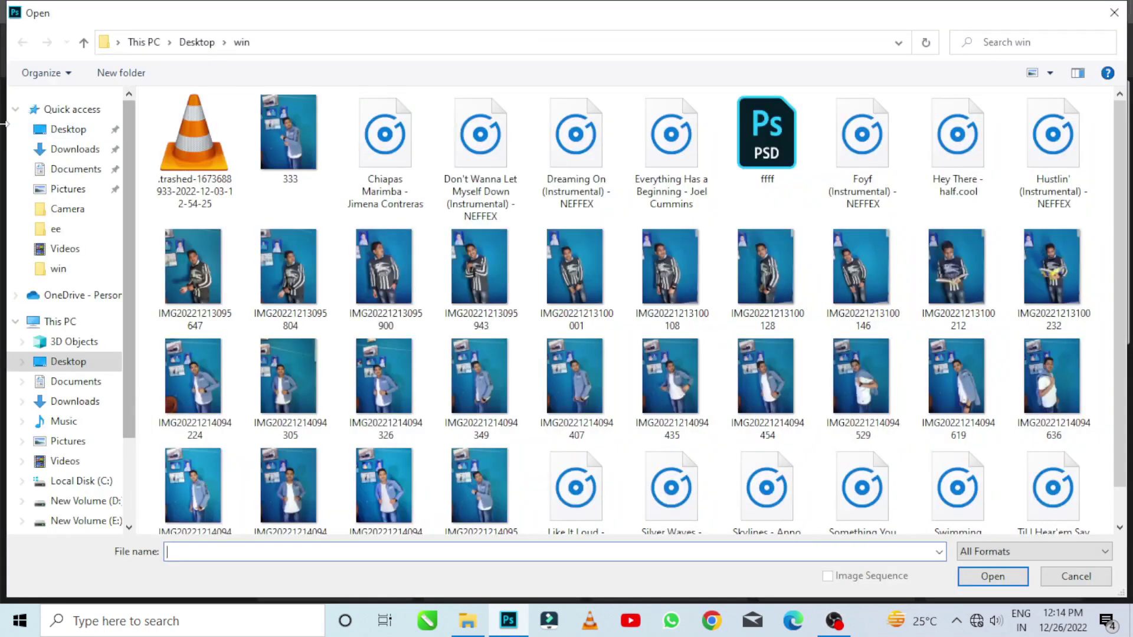
{"action": "left_click", "coordinate": [64, 150]}
{"action": "left_click", "coordinate": [521, 157]}
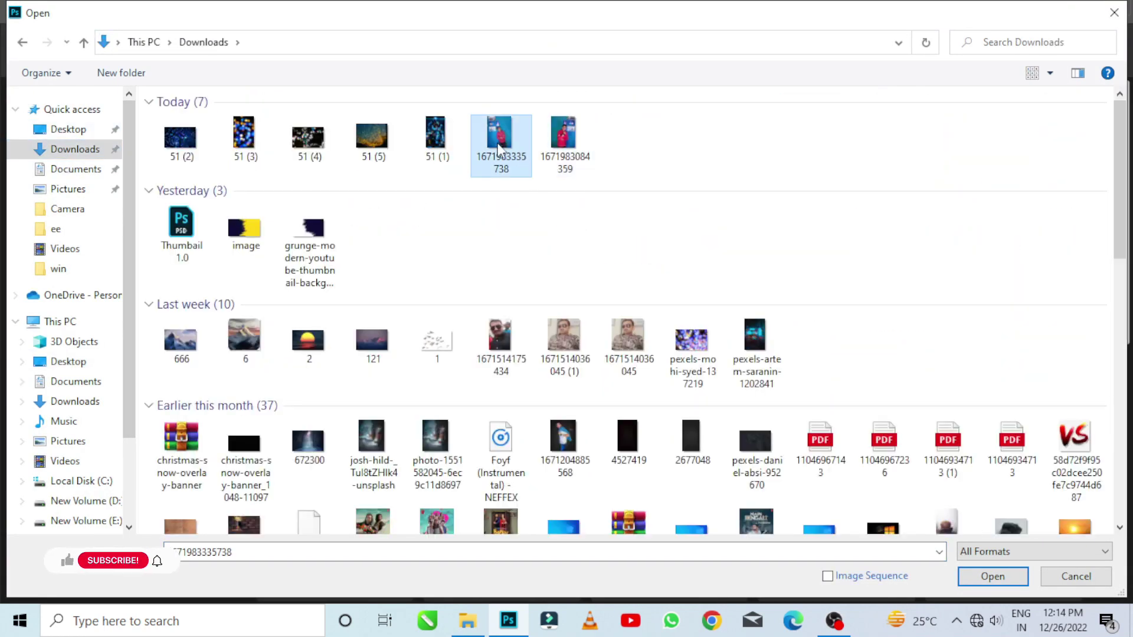
{"action": "left_click", "coordinate": [435, 137], "text": "ctrl"}
{"action": "left_click", "coordinate": [990, 577]}
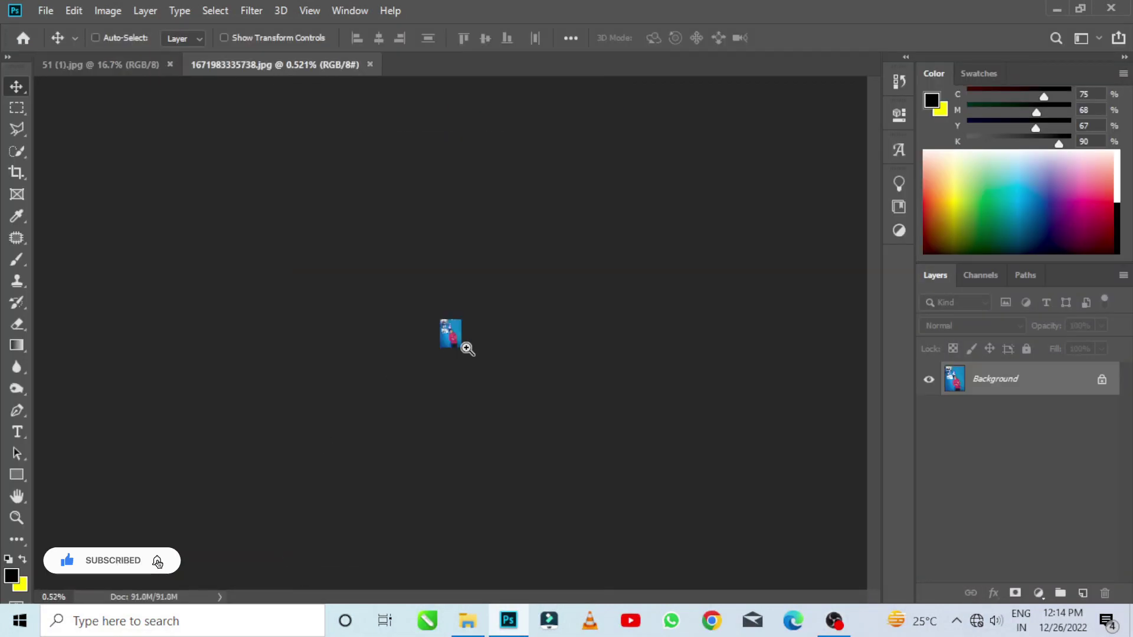
Straighten the portrait by rotating it, and crop it to a 4:5 ratio.
{"action": "mouse_move", "coordinate": [455, 336]}
{"action": "left_mouse_down"}
{"action": "mouse_move", "coordinate": [571, 240]}
{"action": "mouse_move", "coordinate": [474, 182]}
{"action": "mouse_move", "coordinate": [24, 158]}
{"action": "left_mouse_up"}
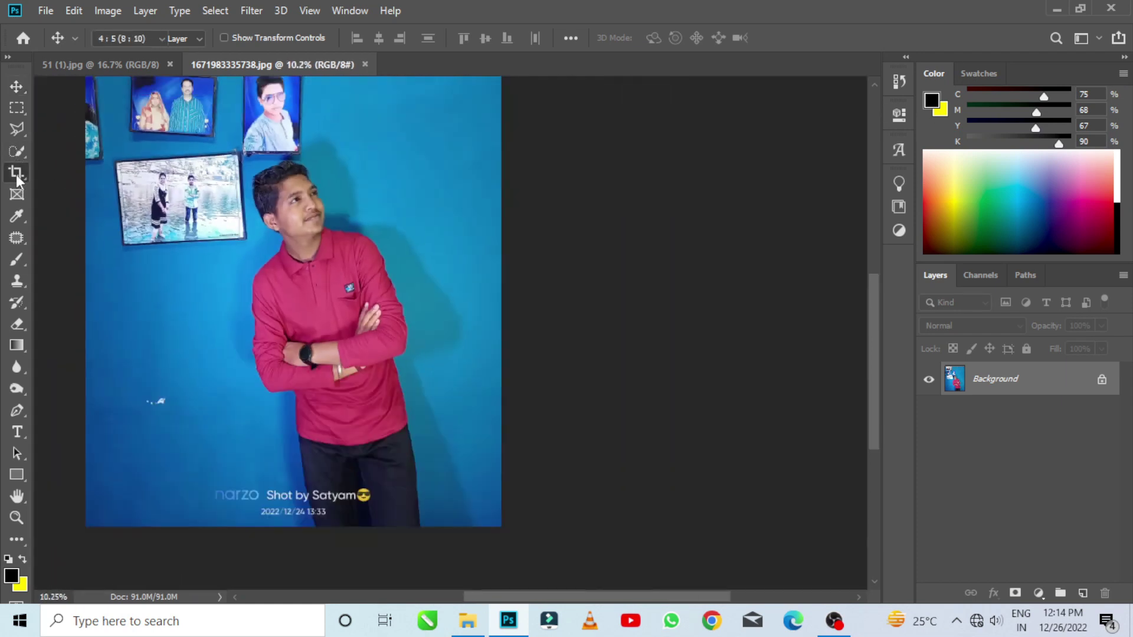
{"action": "left_click", "coordinate": [16, 173]}
{"action": "mouse_move", "coordinate": [520, 153]}
{"action": "left_mouse_down"}
{"action": "mouse_move", "coordinate": [547, 133]}
{"action": "mouse_move", "coordinate": [576, 233]}
{"action": "mouse_move", "coordinate": [445, 307]}
{"action": "mouse_move", "coordinate": [381, 300]}
{"action": "mouse_move", "coordinate": [608, 232]}
{"action": "mouse_move", "coordinate": [557, 271]}
{"action": "left_mouse_up"}
{"action": "key", "text": "Return"}
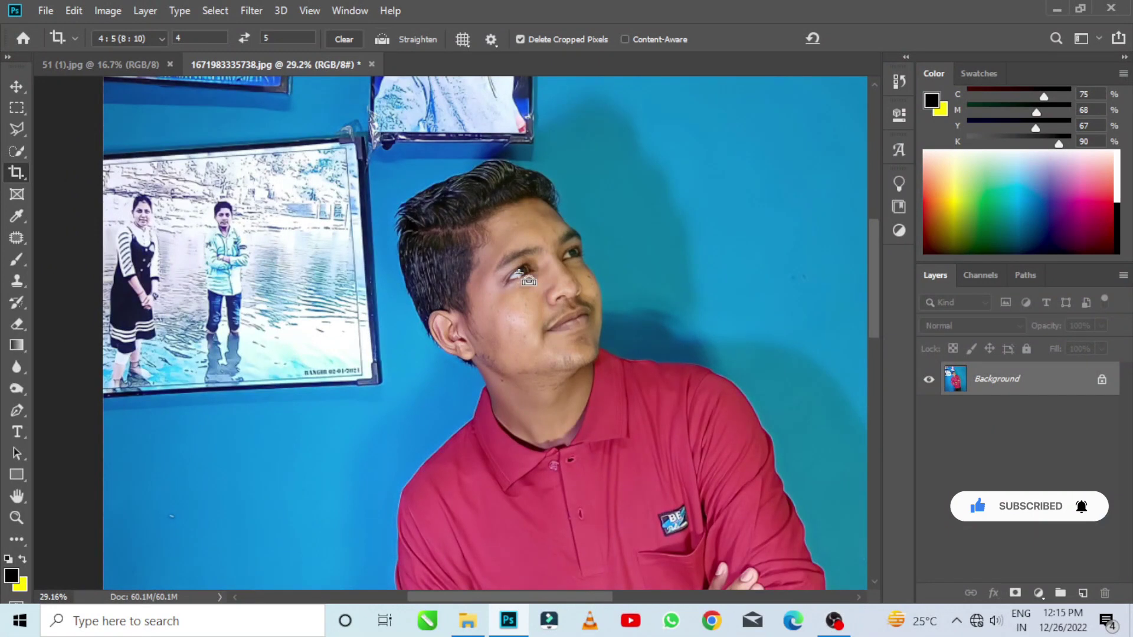
Apply a Levels adjustment with input values 0, 0.92 and 250.
{"action": "key", "text": "ctrl+l"}
{"action": "left_click_drag", "start_coordinate": [1000, 282], "coordinate": [997, 282]}
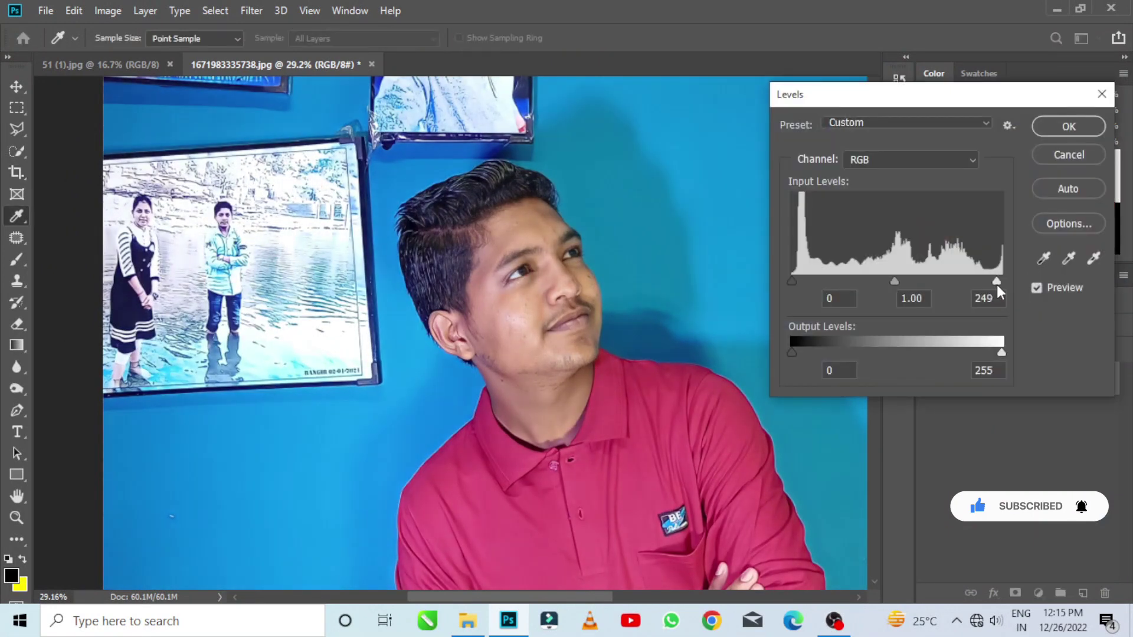
{"action": "left_click_drag", "start_coordinate": [887, 282], "coordinate": [894, 285]}
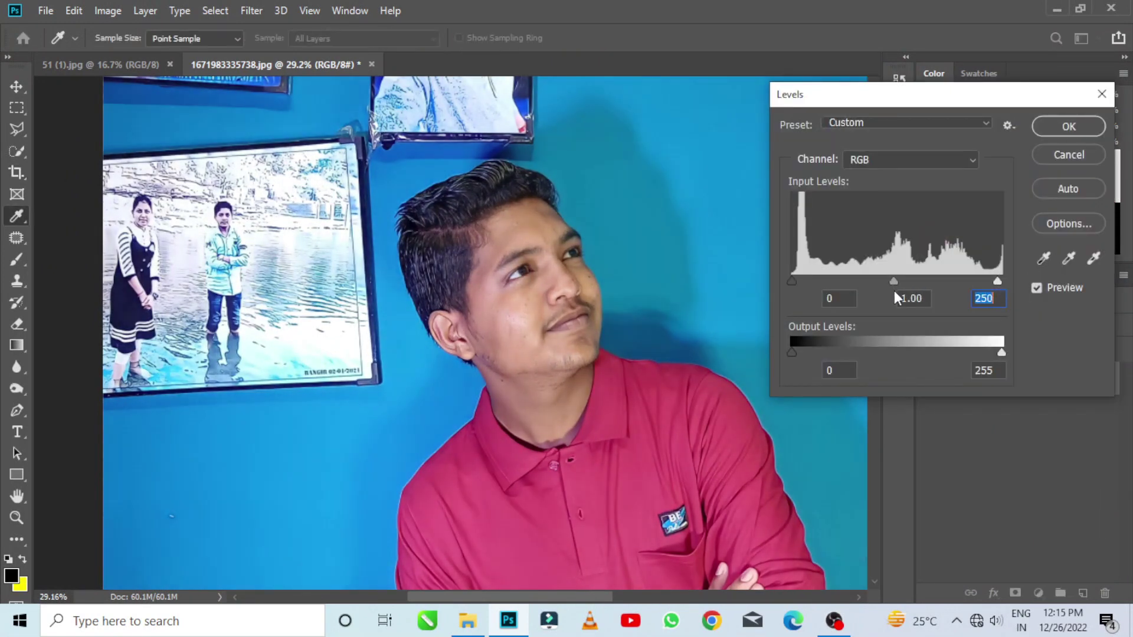
{"action": "left_click", "coordinate": [896, 295]}
{"action": "left_click_drag", "start_coordinate": [904, 280], "coordinate": [898, 280]}
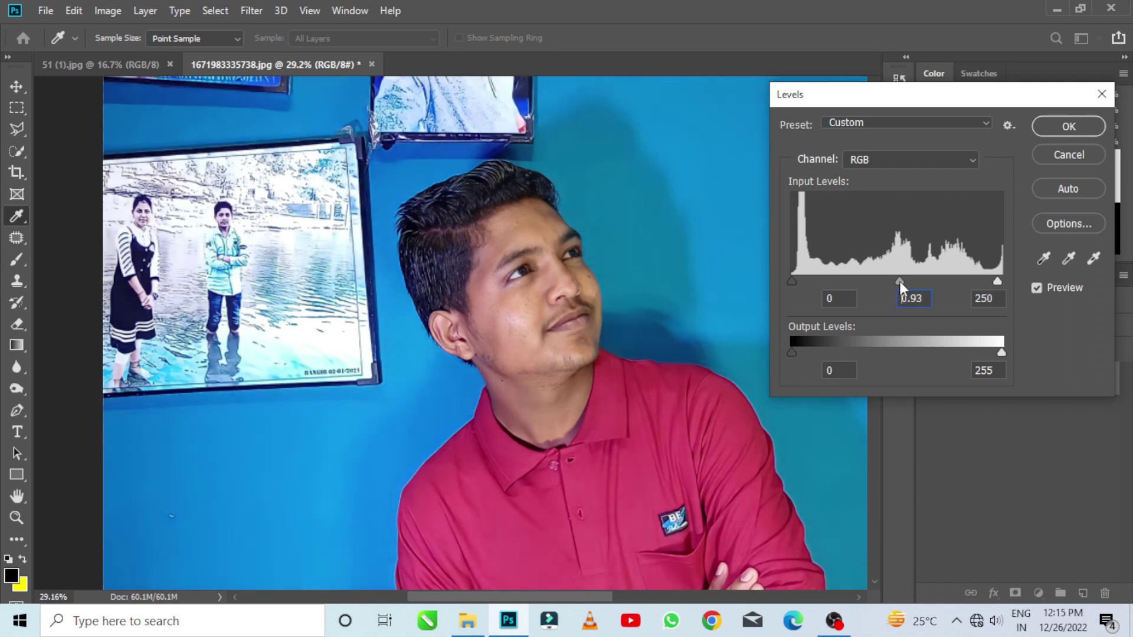
{"action": "left_click_drag", "start_coordinate": [795, 279], "coordinate": [797, 282]}
{"action": "left_click", "coordinate": [797, 282]}
{"action": "left_click", "coordinate": [1068, 126]}
Set up the Blur tool with a 180 px brush for softening the hair.
{"action": "key", "text": "c"}
{"action": "scroll", "coordinate": [579, 202], "scroll_direction": "up", "scroll_amount": 5}
{"action": "scroll", "coordinate": [817, 119], "scroll_direction": "up", "scroll_amount": 3}
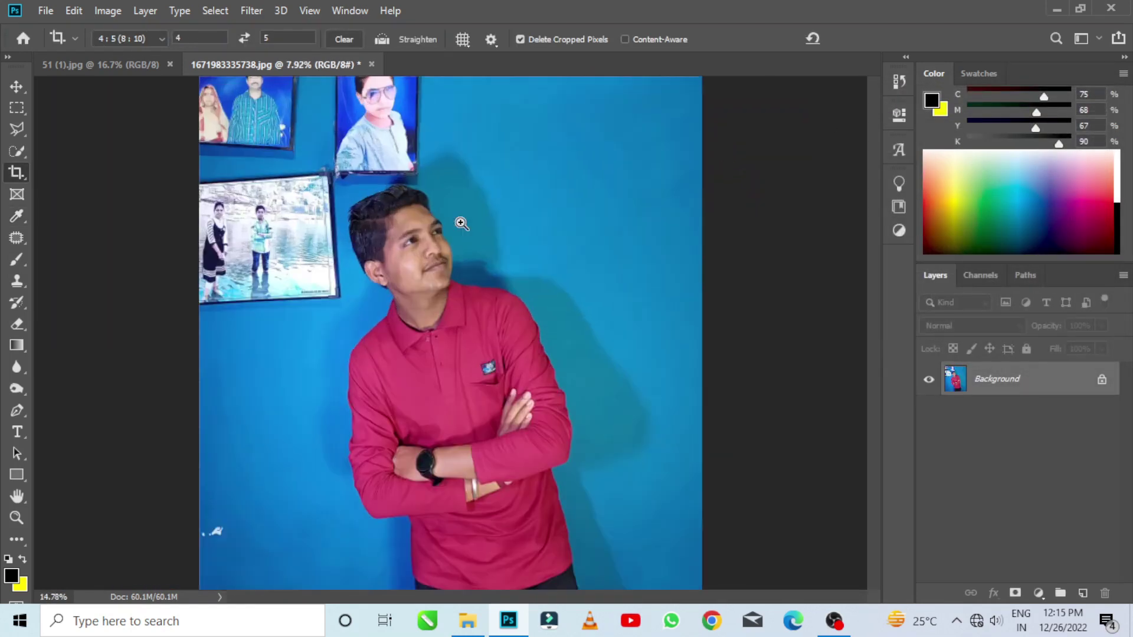
{"action": "scroll", "coordinate": [461, 222], "scroll_direction": "up", "scroll_amount": 3}
{"action": "scroll", "coordinate": [513, 208], "scroll_direction": "up", "scroll_amount": 2}
{"action": "scroll", "coordinate": [443, 260], "scroll_direction": "up", "scroll_amount": 2}
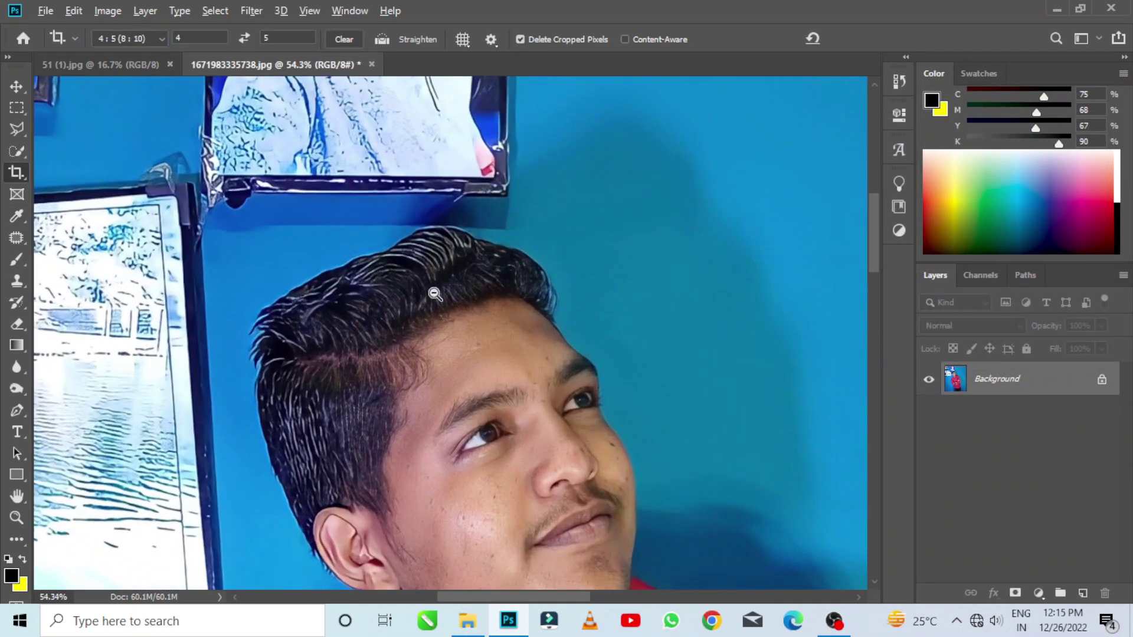
{"action": "left_click", "coordinate": [16, 366]}
{"action": "scroll", "coordinate": [392, 270], "scroll_direction": "up", "scroll_amount": 2}
{"action": "scroll", "coordinate": [392, 270], "scroll_direction": "up", "scroll_amount": 1}
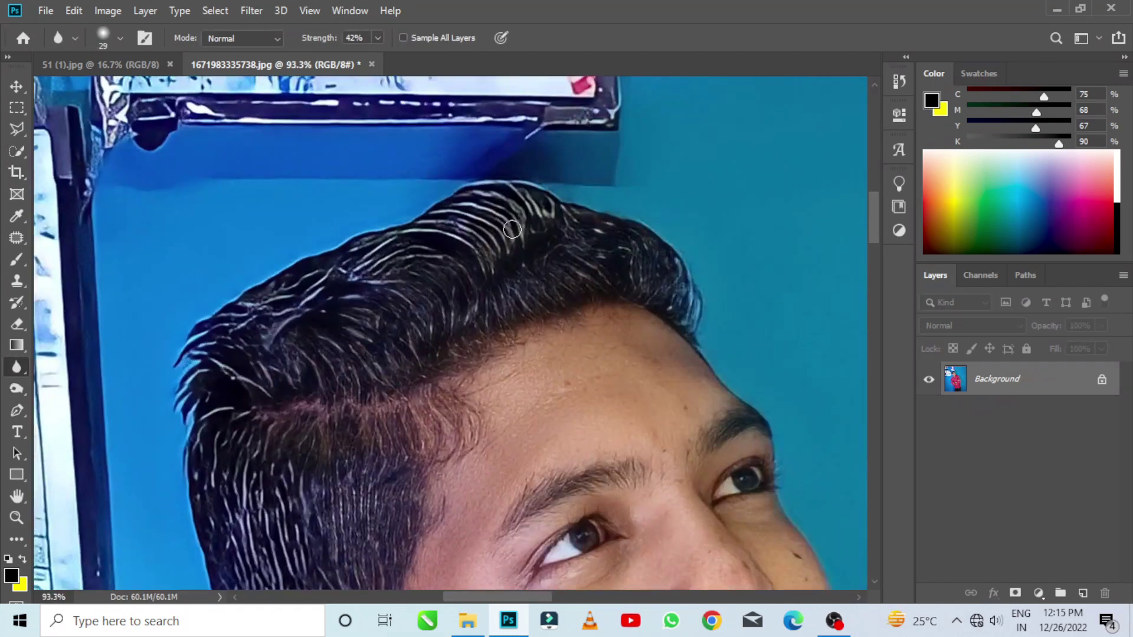
{"action": "right_click", "coordinate": [522, 222]}
{"action": "left_click_drag", "start_coordinate": [620, 256], "coordinate": [679, 253]}
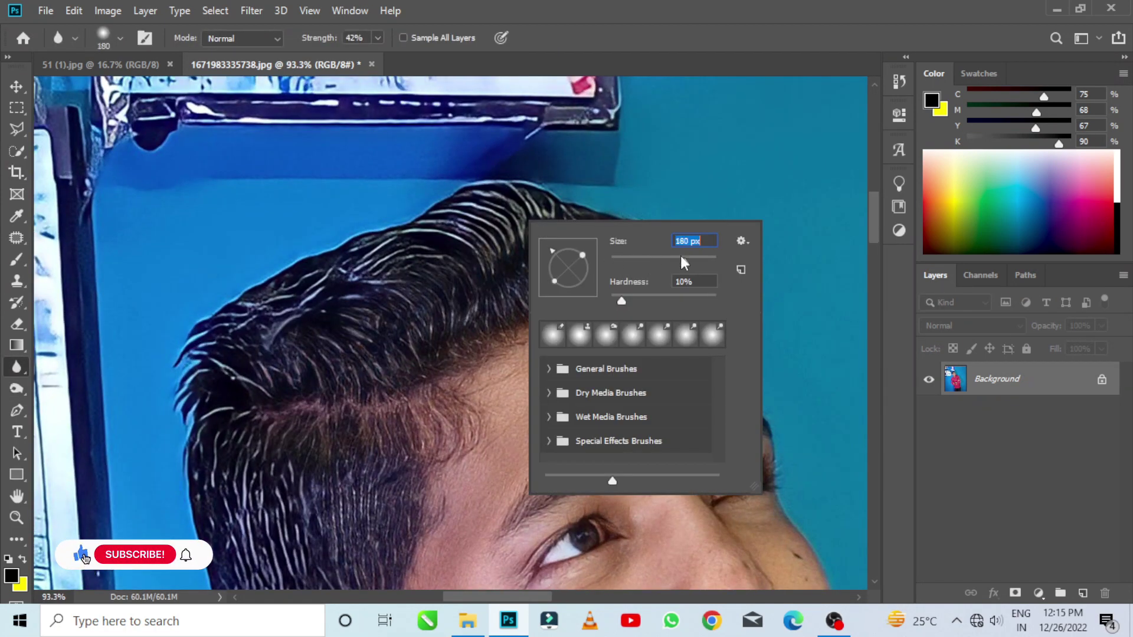
{"action": "key", "text": "Return"}
Dodge the top of the hair at Midtones 45% to lighten it.
{"action": "key", "text": "o"}
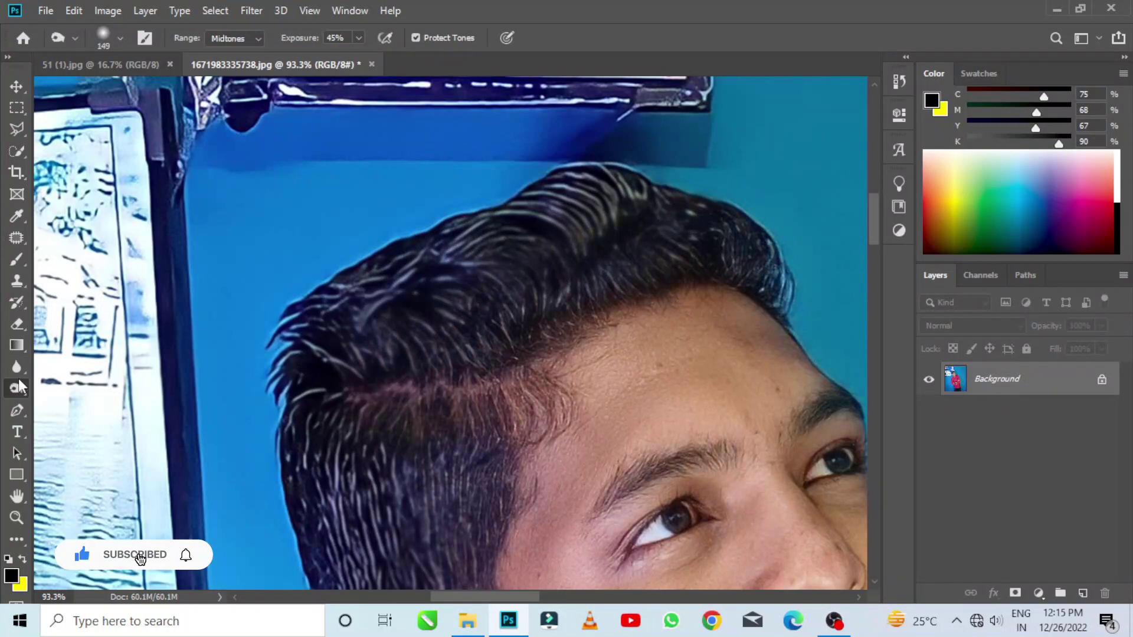
{"action": "left_click_drag", "start_coordinate": [425, 585], "coordinate": [523, 324]}
{"action": "scroll", "coordinate": [524, 324], "scroll_direction": "down", "scroll_amount": 1}
{"action": "mouse_move", "coordinate": [753, 207]}
{"action": "left_mouse_down"}
{"action": "mouse_move", "coordinate": [455, 303]}
{"action": "mouse_move", "coordinate": [523, 293]}
{"action": "left_mouse_up"}
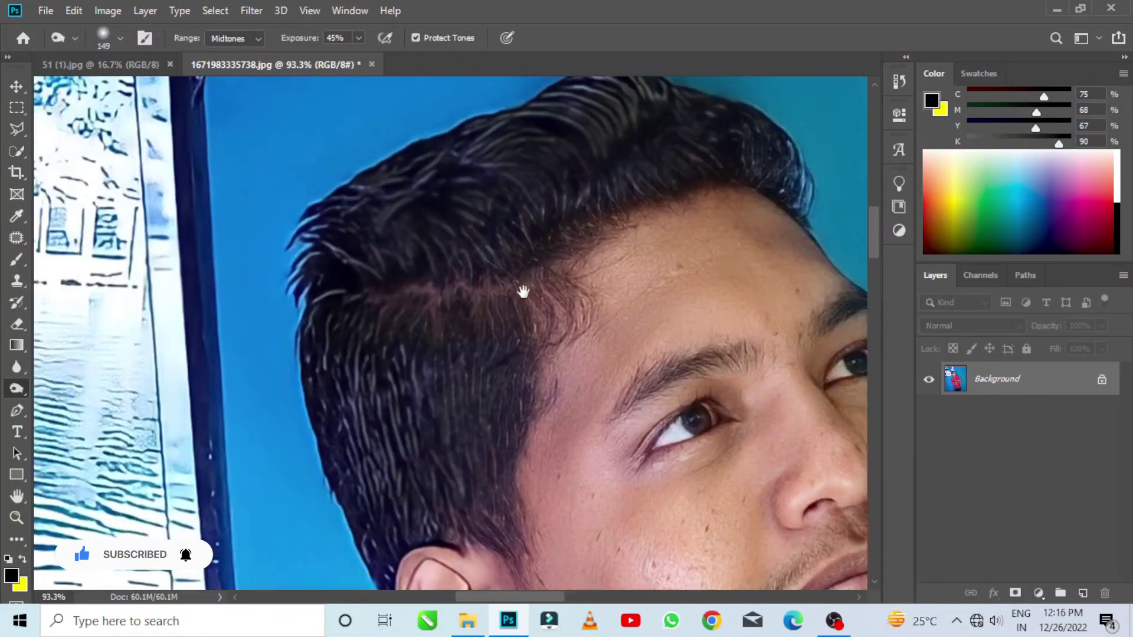
{"action": "scroll", "coordinate": [524, 292], "scroll_direction": "down", "scroll_amount": 2}
{"action": "scroll", "coordinate": [525, 291], "scroll_direction": "down", "scroll_amount": 2}
{"action": "scroll", "coordinate": [524, 292], "scroll_direction": "up", "scroll_amount": 3}
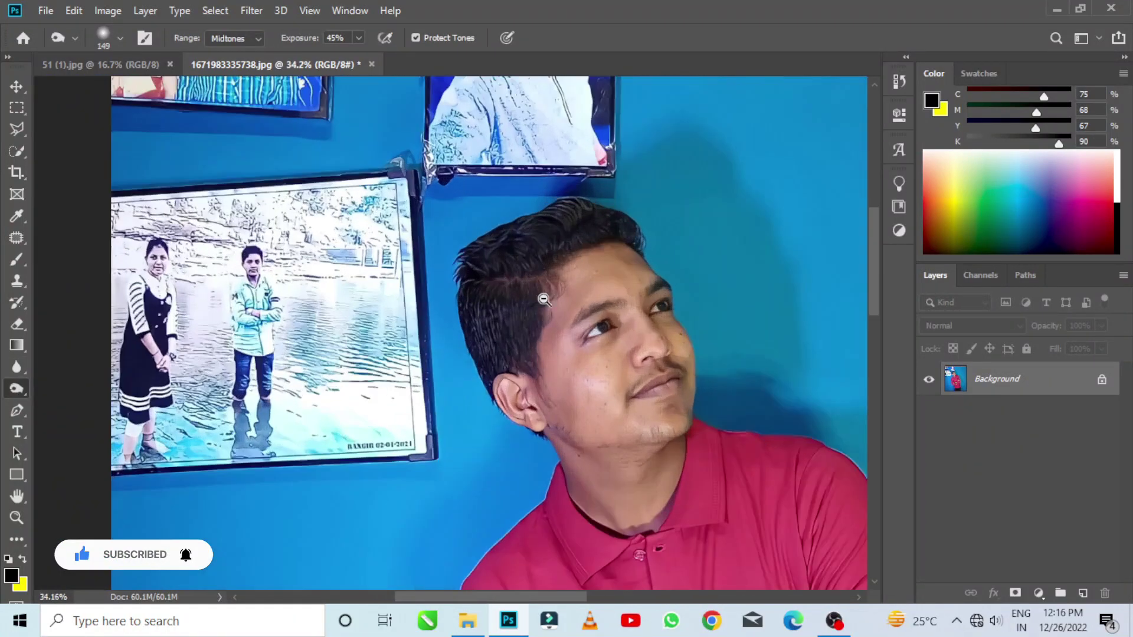
{"action": "scroll", "coordinate": [451, 323], "scroll_direction": "up", "scroll_amount": 1}
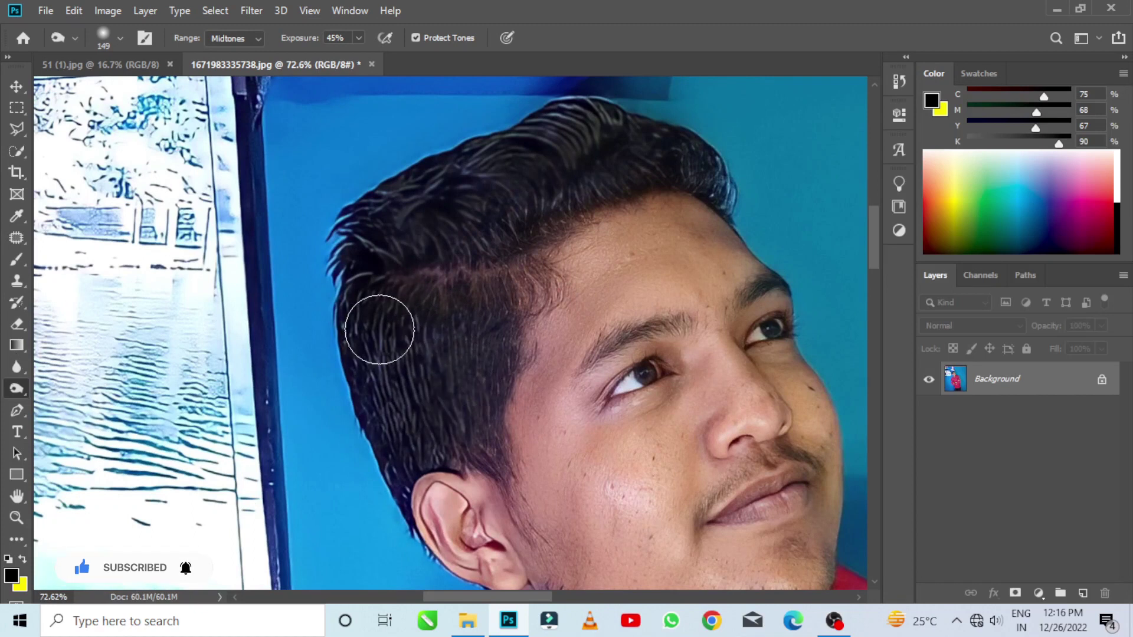
{"action": "left_click_drag", "start_coordinate": [584, 169], "coordinate": [663, 131]}
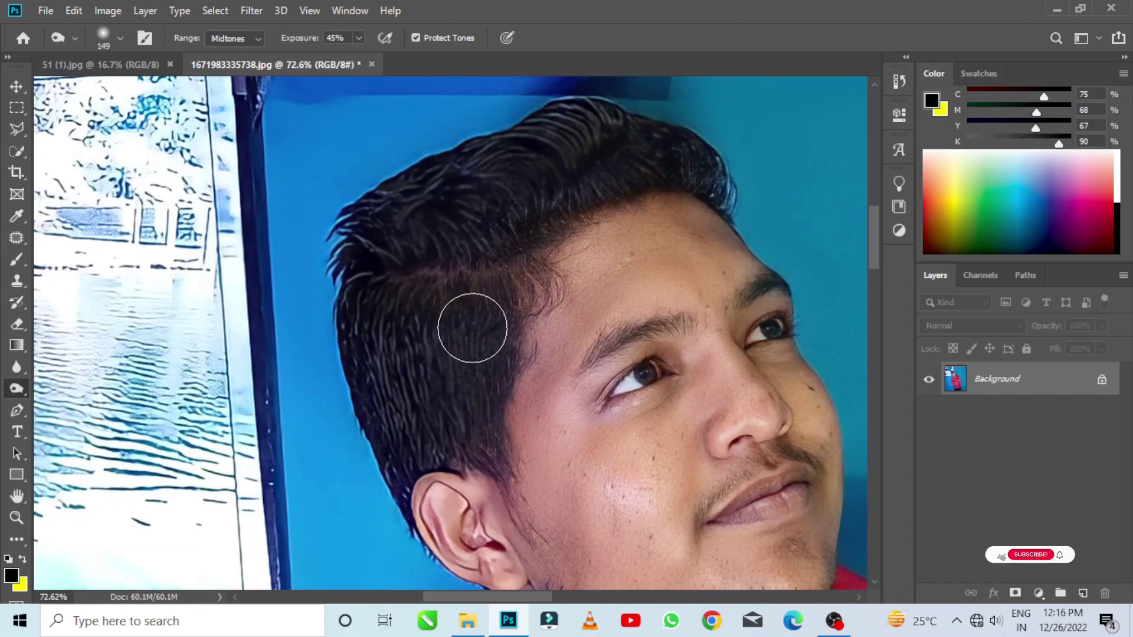
{"action": "scroll", "coordinate": [481, 236], "scroll_direction": "down", "scroll_amount": 3}
{"action": "scroll", "coordinate": [531, 249], "scroll_direction": "down", "scroll_amount": 3}
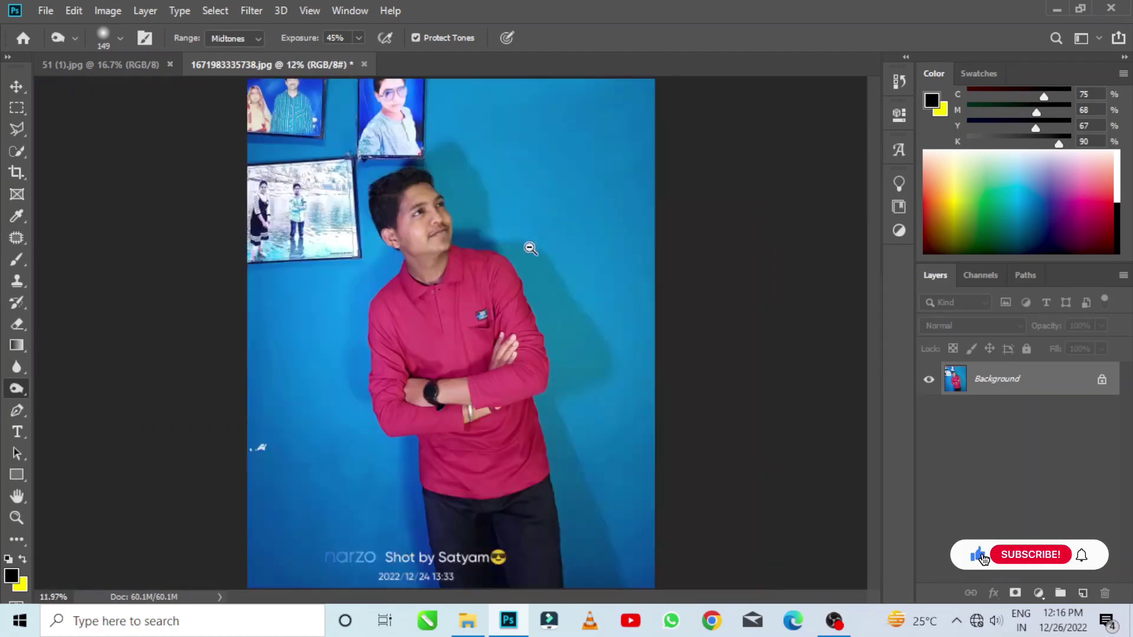
{"action": "scroll", "coordinate": [406, 165], "scroll_direction": "up", "scroll_amount": 3}
{"action": "scroll", "coordinate": [435, 183], "scroll_direction": "up", "scroll_amount": 3}
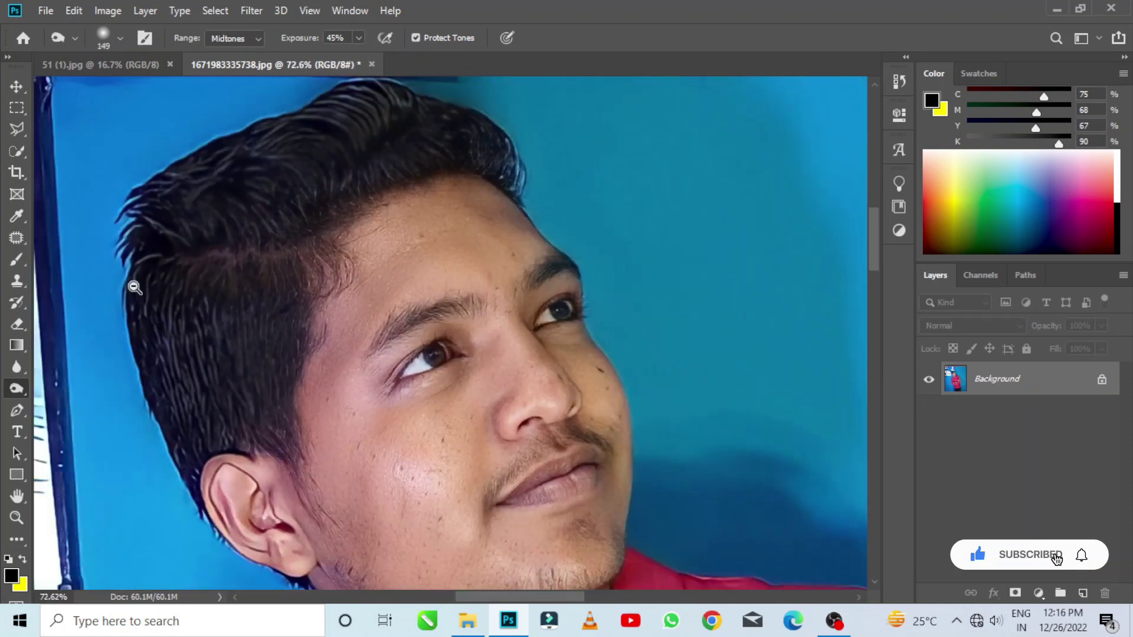
Darken the hair with the Burn tool at 11%, then soften it with Blur again.
{"action": "right_click", "coordinate": [17, 390]}
{"action": "left_click", "coordinate": [85, 404]}
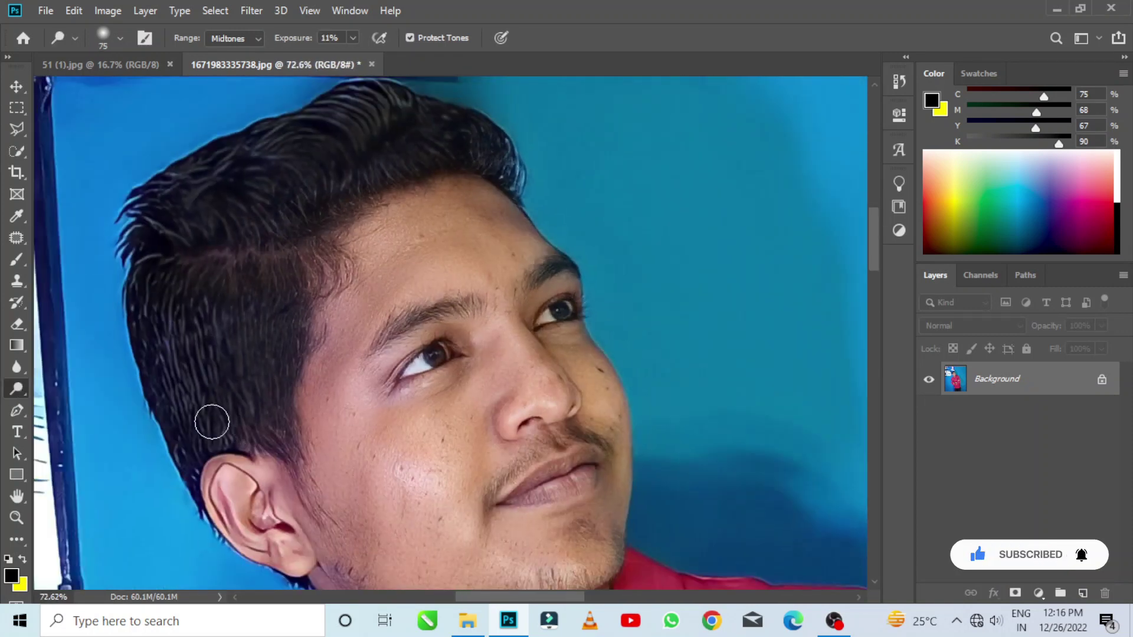
{"action": "scroll", "coordinate": [386, 157], "scroll_direction": "down", "scroll_amount": 2}
{"action": "scroll", "coordinate": [336, 118], "scroll_direction": "up", "scroll_amount": 2}
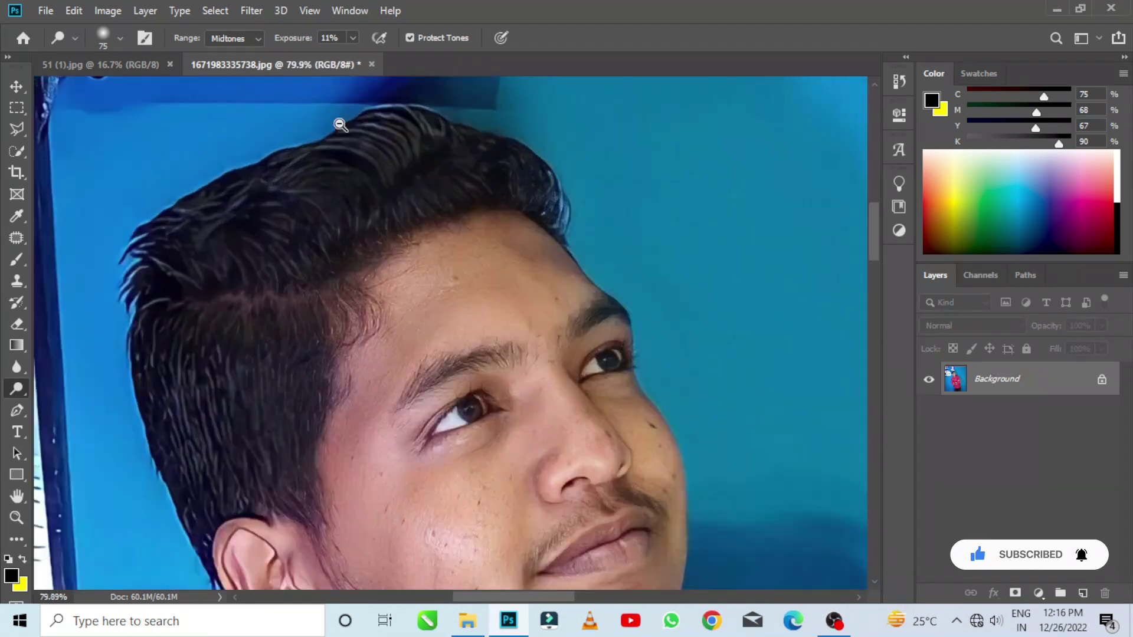
{"action": "scroll", "coordinate": [340, 125], "scroll_direction": "up", "scroll_amount": 3}
{"action": "left_click", "coordinate": [16, 367]}
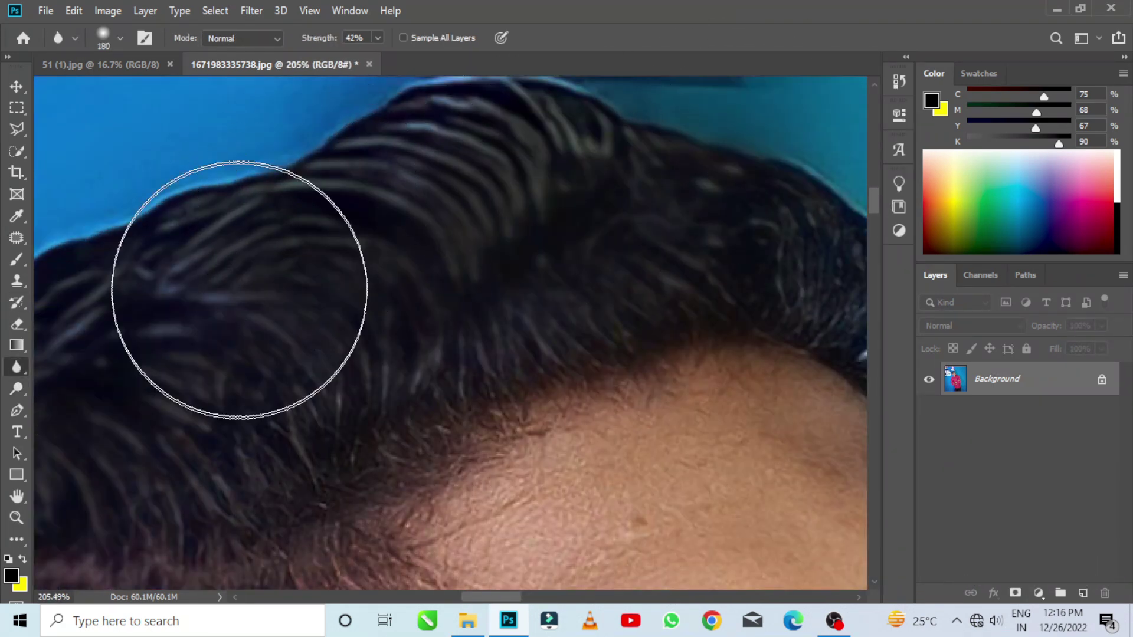
{"action": "scroll", "coordinate": [618, 260], "scroll_direction": "down", "scroll_amount": 3}
{"action": "scroll", "coordinate": [558, 202], "scroll_direction": "down", "scroll_amount": 3}
{"action": "scroll", "coordinate": [558, 202], "scroll_direction": "down", "scroll_amount": 2}
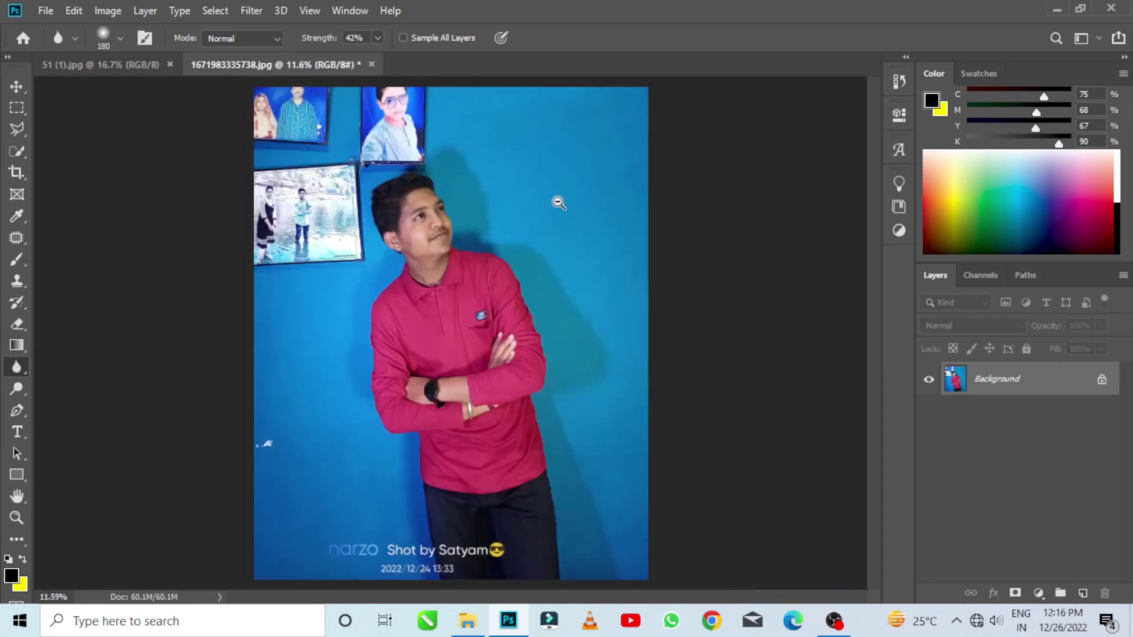
Automatically select the man in the red polo as the subject.
{"action": "left_click", "coordinate": [16, 109]}
{"action": "left_click", "coordinate": [215, 11]}
{"action": "left_click", "coordinate": [235, 206]}
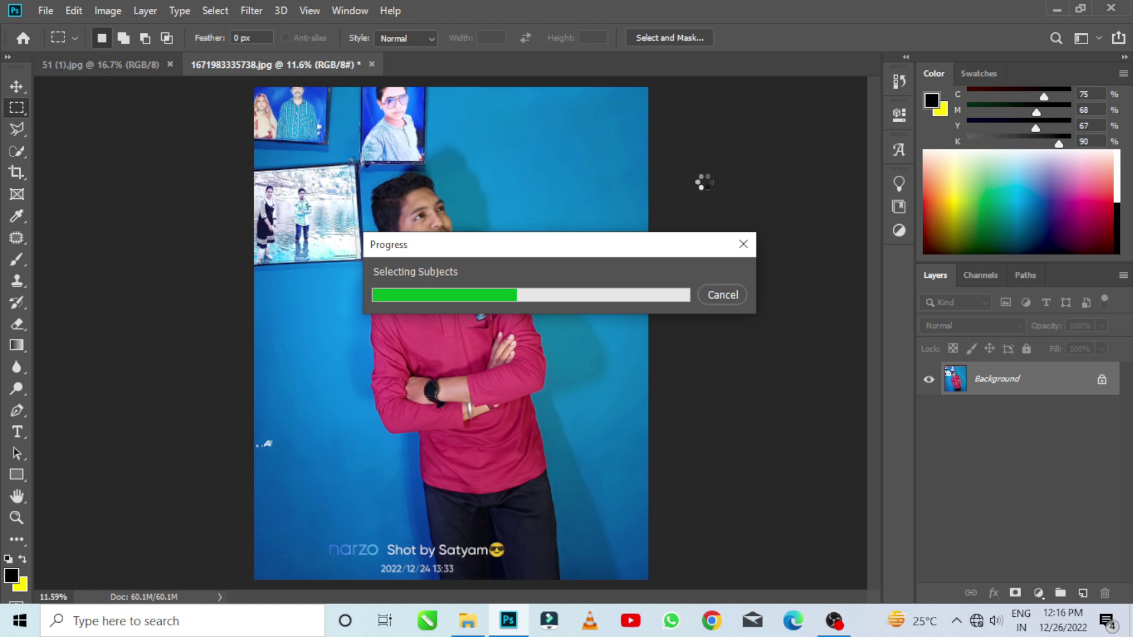
{"action": "scroll", "coordinate": [413, 206], "scroll_direction": "up", "scroll_amount": 3}
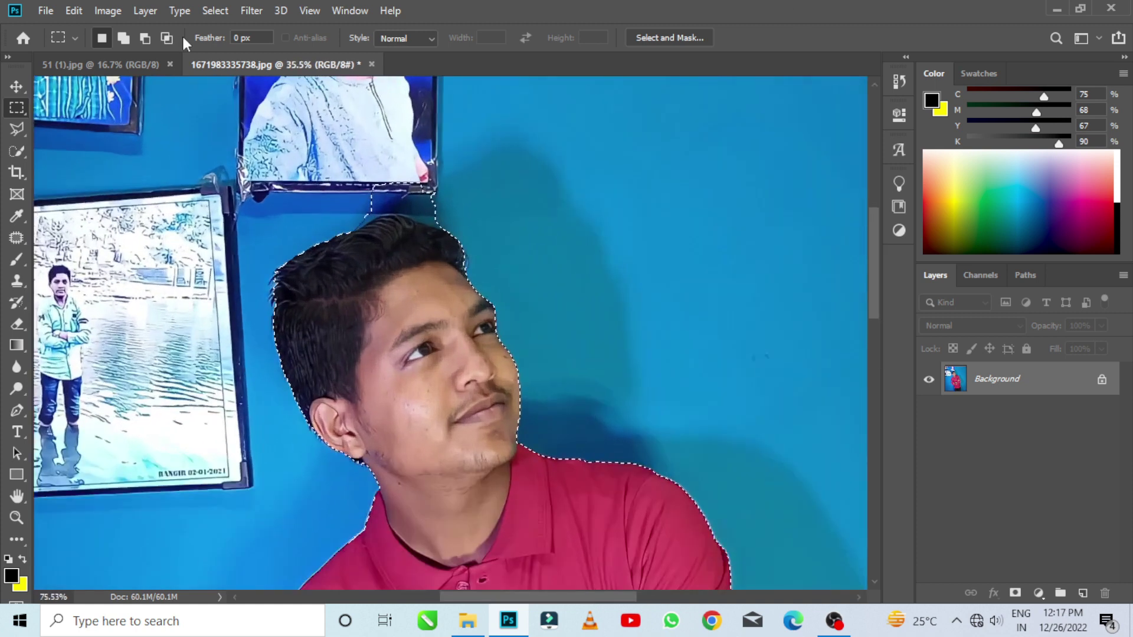
{"action": "scroll", "coordinate": [288, 157], "scroll_direction": "up", "scroll_amount": 2}
{"action": "mouse_move", "coordinate": [289, 157]}
{"action": "left_mouse_down"}
{"action": "mouse_move", "coordinate": [311, 394]}
{"action": "mouse_move", "coordinate": [308, 37]}
{"action": "left_mouse_up"}
Fix the selection edge at the top of the man's hair with the selection brush.
{"action": "left_click", "coordinate": [16, 152]}
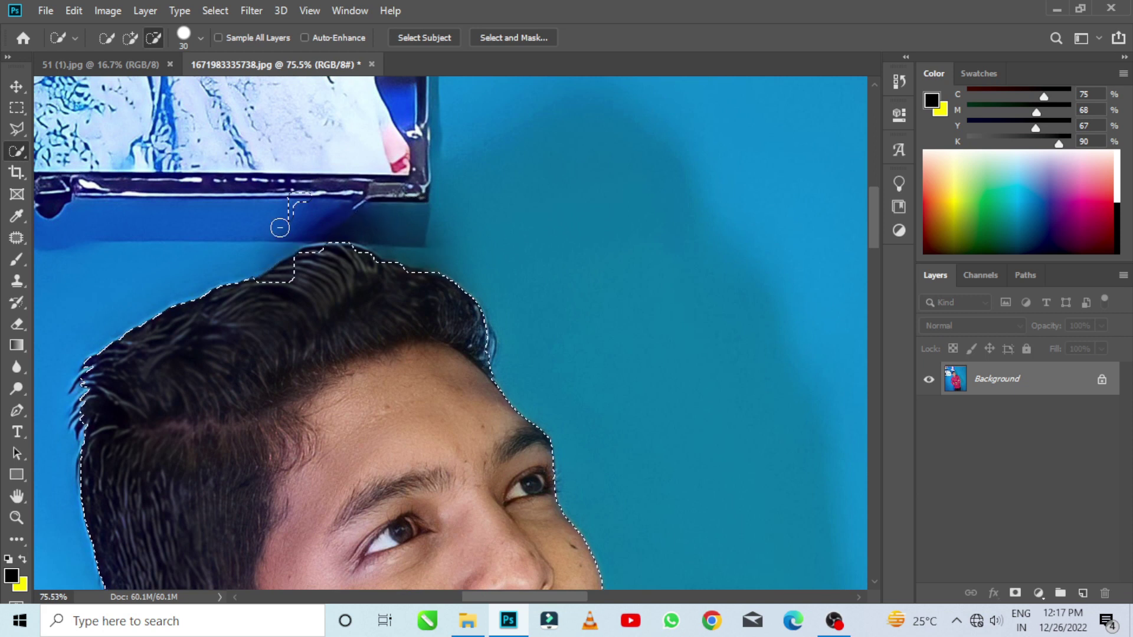
{"action": "left_click", "coordinate": [279, 270]}
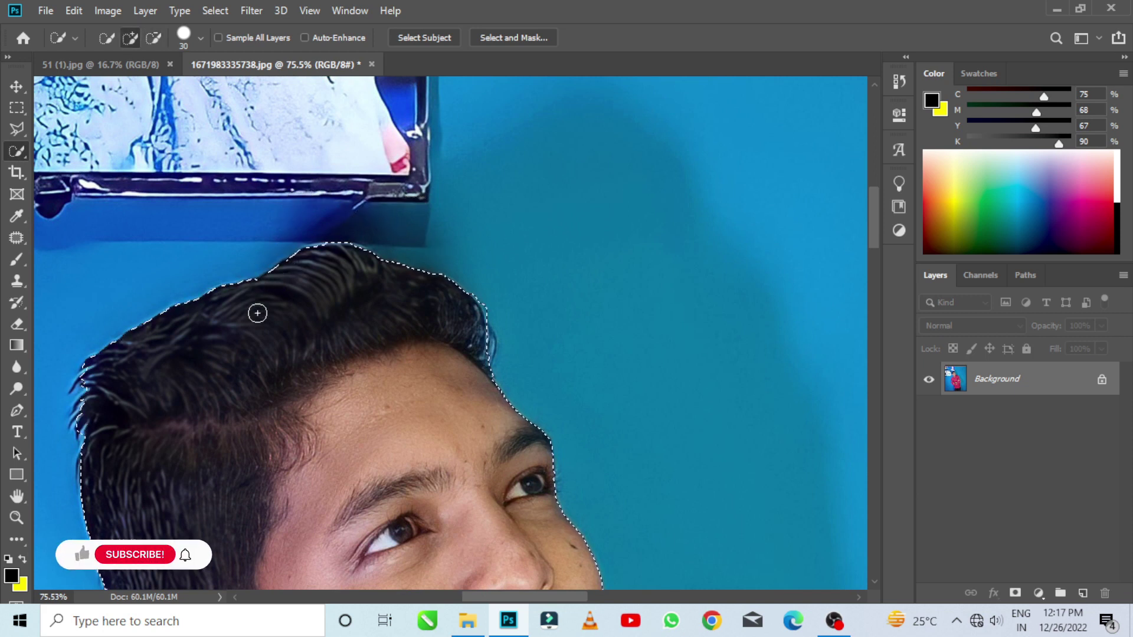
{"action": "scroll", "coordinate": [495, 362], "scroll_direction": "up", "scroll_amount": 3}
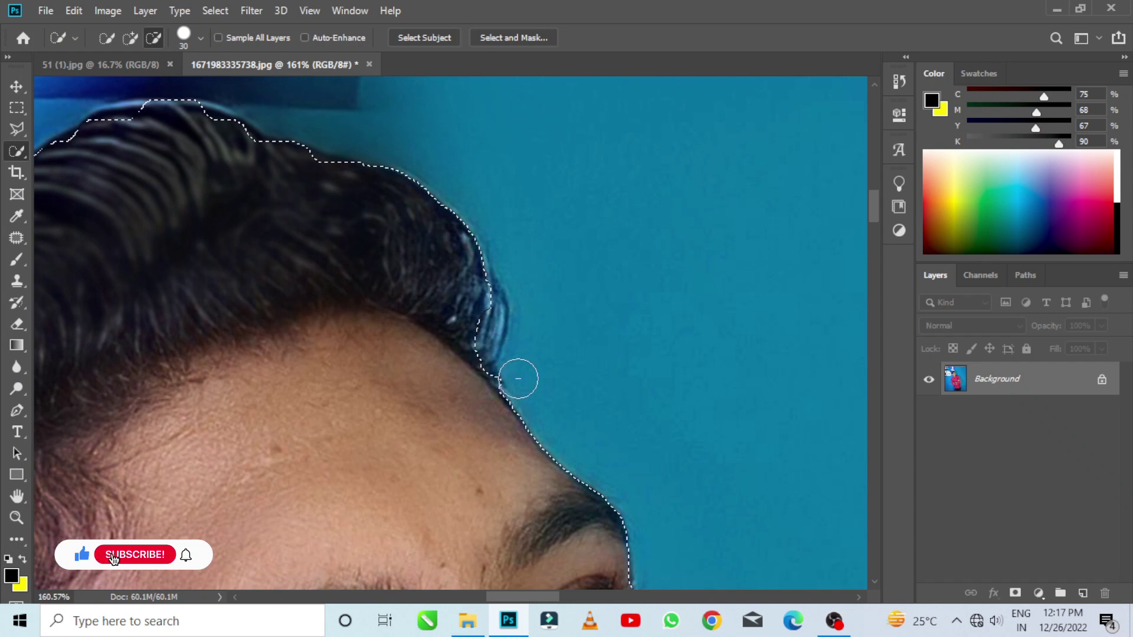
{"action": "scroll", "coordinate": [614, 260], "scroll_direction": "down", "scroll_amount": 3}
{"action": "scroll", "coordinate": [632, 246], "scroll_direction": "down", "scroll_amount": 2}
{"action": "scroll", "coordinate": [619, 264], "scroll_direction": "down", "scroll_amount": 2}
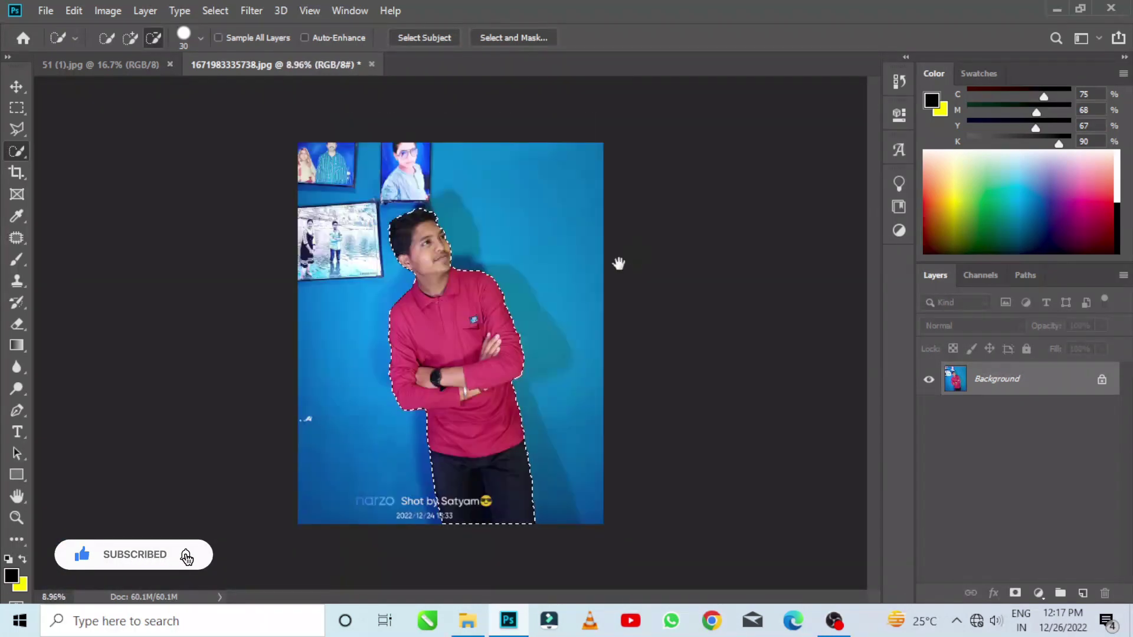
{"action": "scroll", "coordinate": [445, 220], "scroll_direction": "up", "scroll_amount": 2}
{"action": "scroll", "coordinate": [508, 303], "scroll_direction": "down", "scroll_amount": 2}
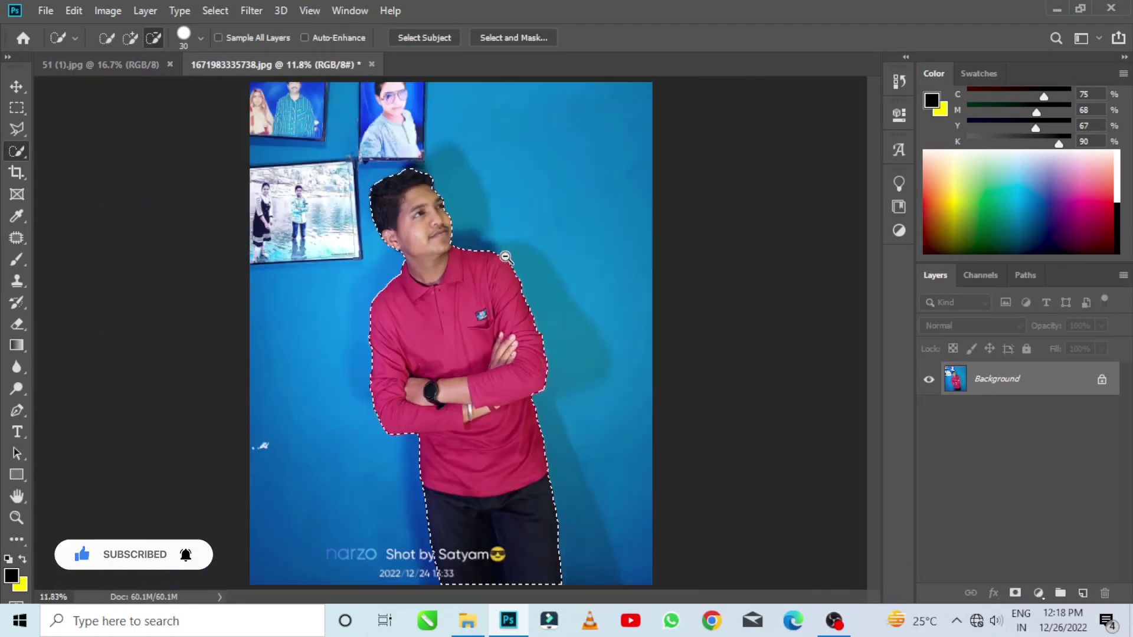
{"action": "scroll", "coordinate": [508, 303], "scroll_direction": "down", "scroll_amount": 1}
Crop the bokeh photo 51 (1) to 4:5, shifting the image up in the frame.
{"action": "left_click", "coordinate": [100, 64]}
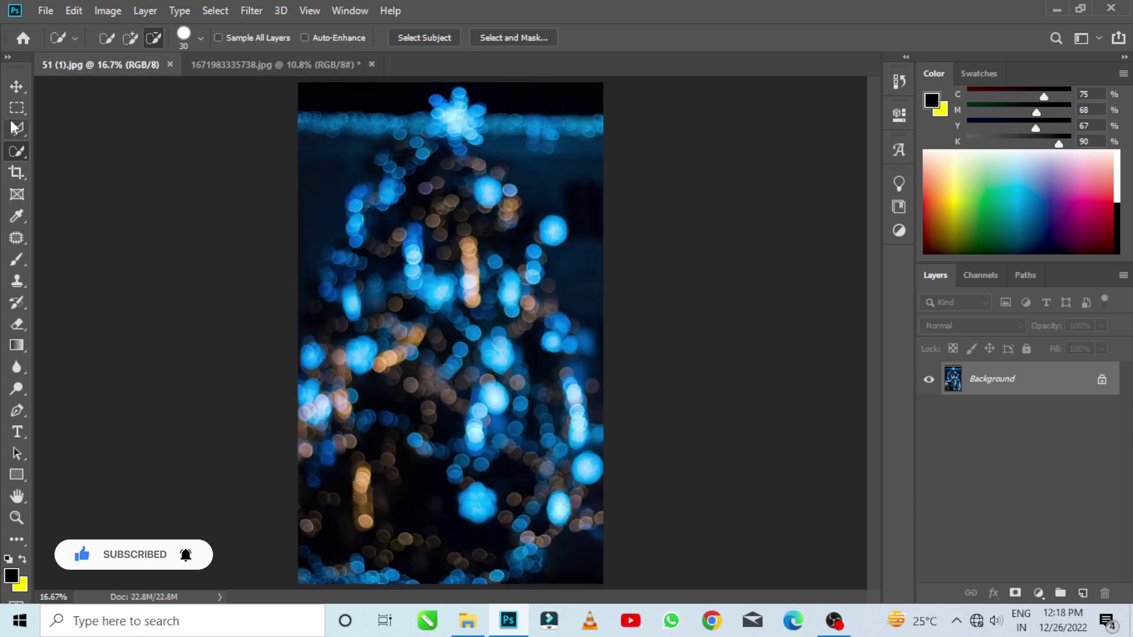
{"action": "left_click", "coordinate": [16, 173]}
{"action": "left_click_drag", "start_coordinate": [435, 253], "coordinate": [439, 244]}
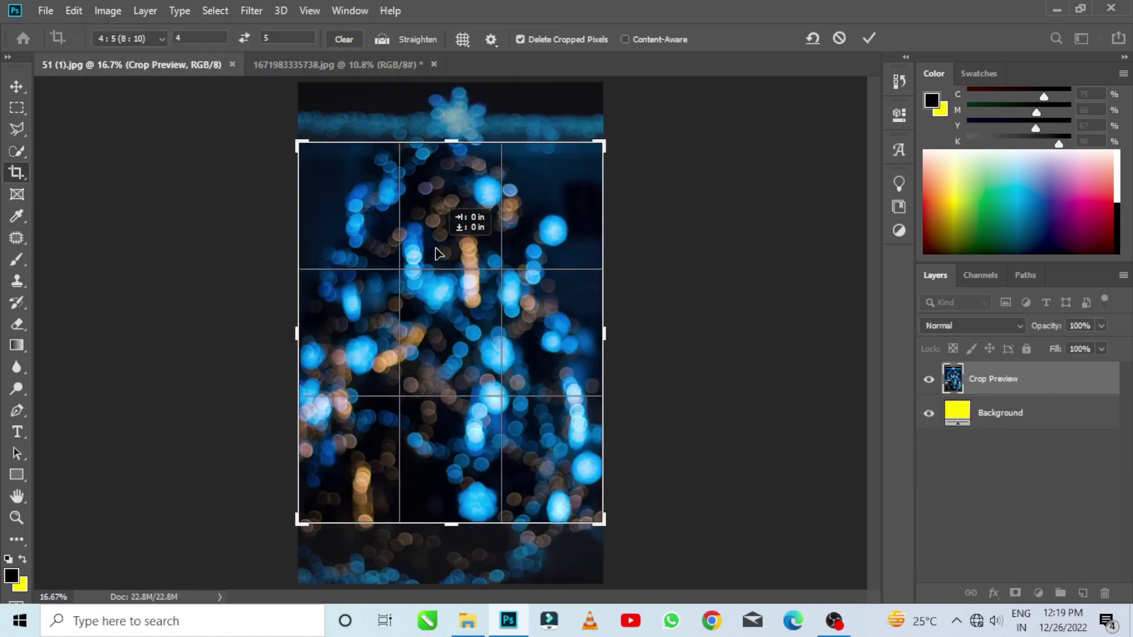
{"action": "key", "text": "Return"}
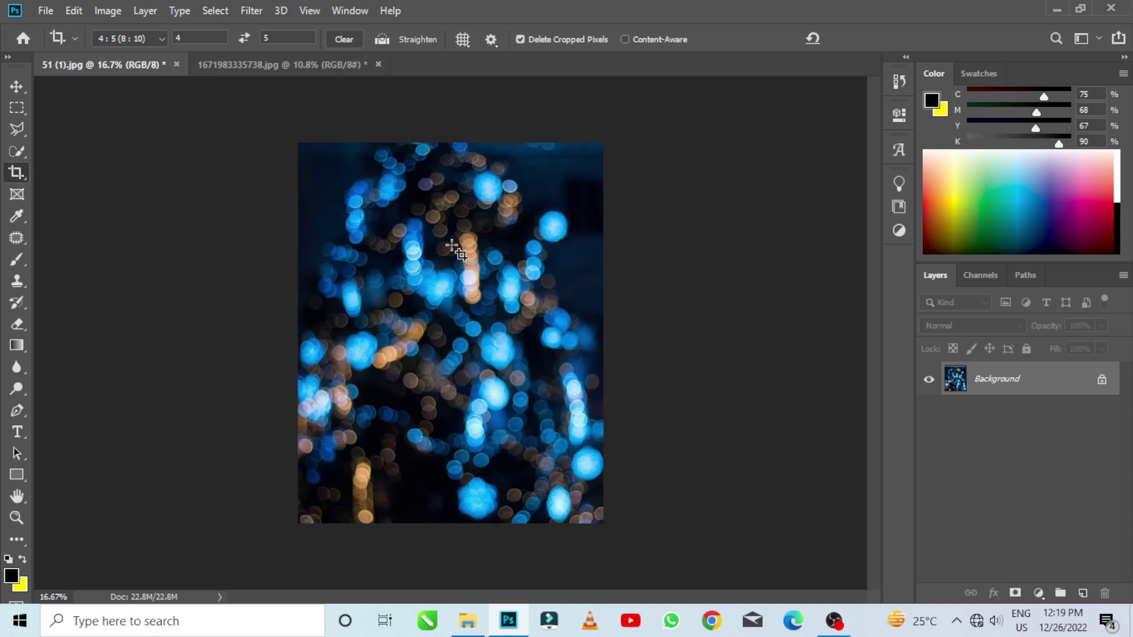
{"action": "scroll", "coordinate": [453, 236], "scroll_direction": "up", "scroll_amount": 3}
{"action": "scroll", "coordinate": [453, 236], "scroll_direction": "down", "scroll_amount": 3}
{"action": "scroll", "coordinate": [496, 249], "scroll_direction": "up", "scroll_amount": 1}
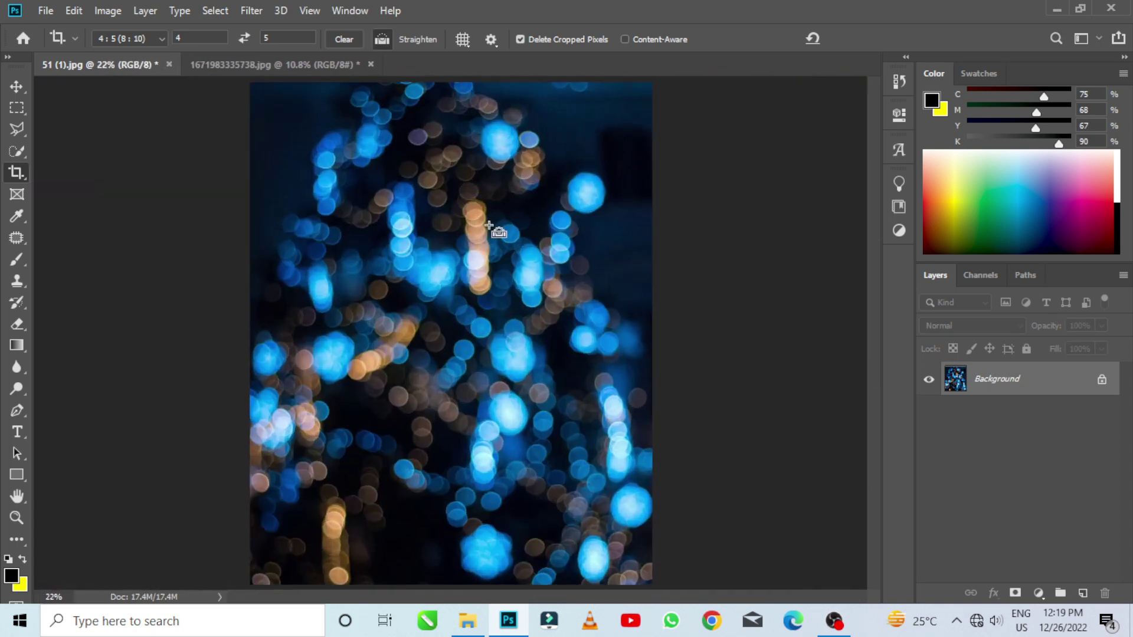
Paste the cut-out man onto the bokeh photo, shrinking him to about 55% and moving him up.
{"action": "key", "text": "ctrl+v"}
{"action": "scroll", "coordinate": [551, 245], "scroll_direction": "down", "scroll_amount": 2}
{"action": "key", "text": "ctrl+t"}
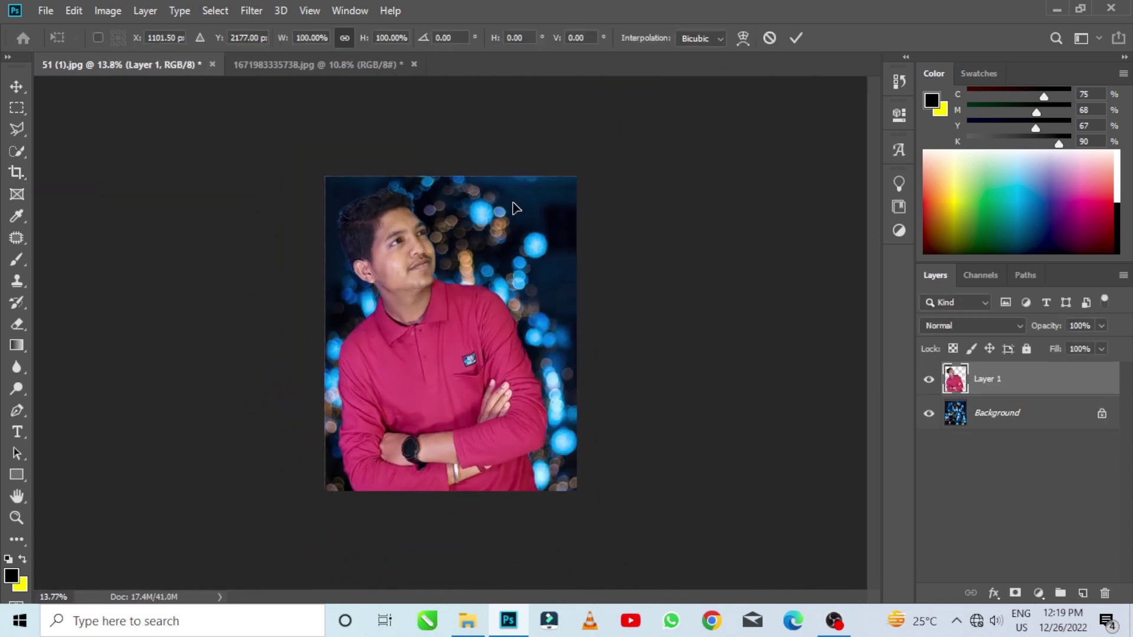
{"action": "left_click_drag", "start_coordinate": [564, 177], "coordinate": [460, 402]}
{"action": "left_click_drag", "start_coordinate": [380, 511], "coordinate": [431, 303]}
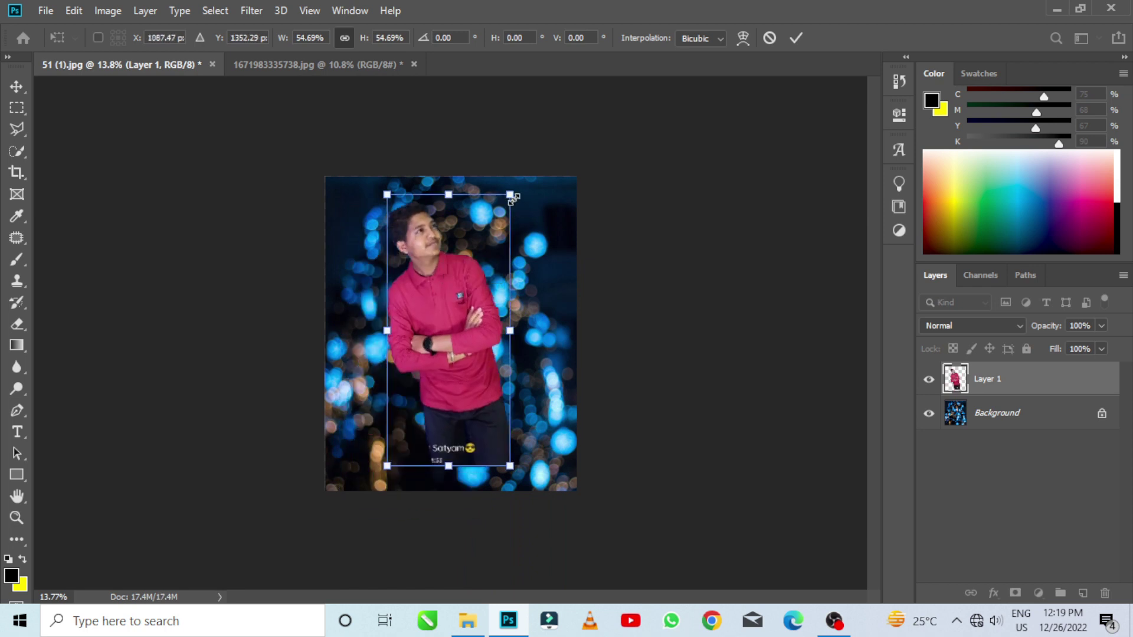
Refine the man to 65.62% scale, tilted about 2° and centred, and commit.
{"action": "left_click_drag", "start_coordinate": [512, 198], "coordinate": [534, 198]}
{"action": "left_click_drag", "start_coordinate": [484, 265], "coordinate": [488, 243]}
{"action": "left_click_drag", "start_coordinate": [525, 185], "coordinate": [523, 188]}
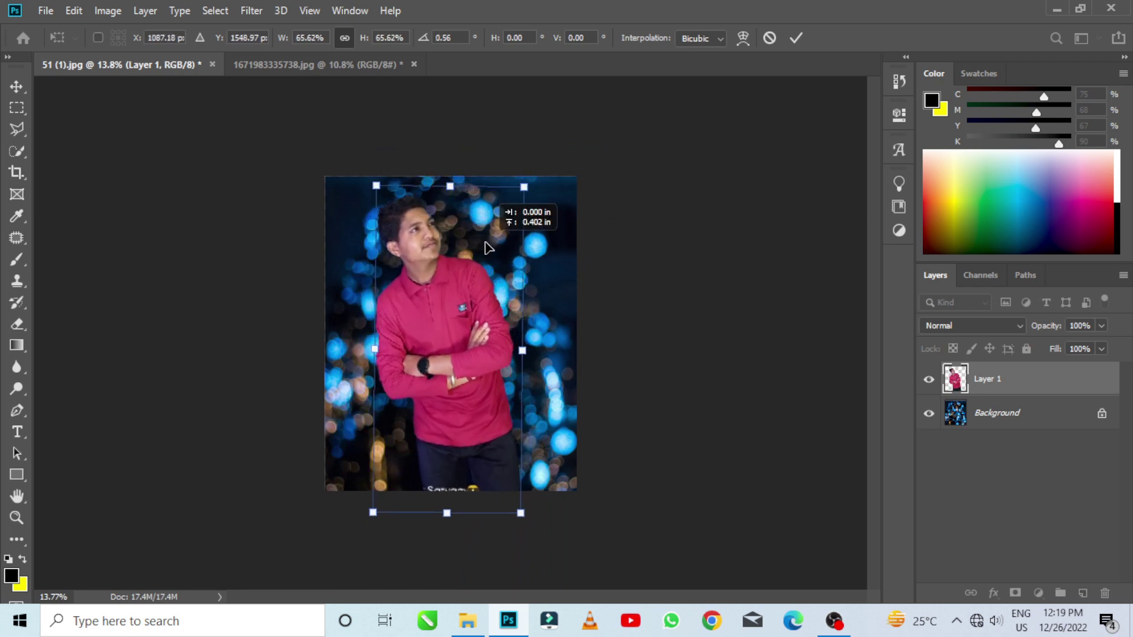
{"action": "left_click_drag", "start_coordinate": [488, 248], "coordinate": [489, 246]}
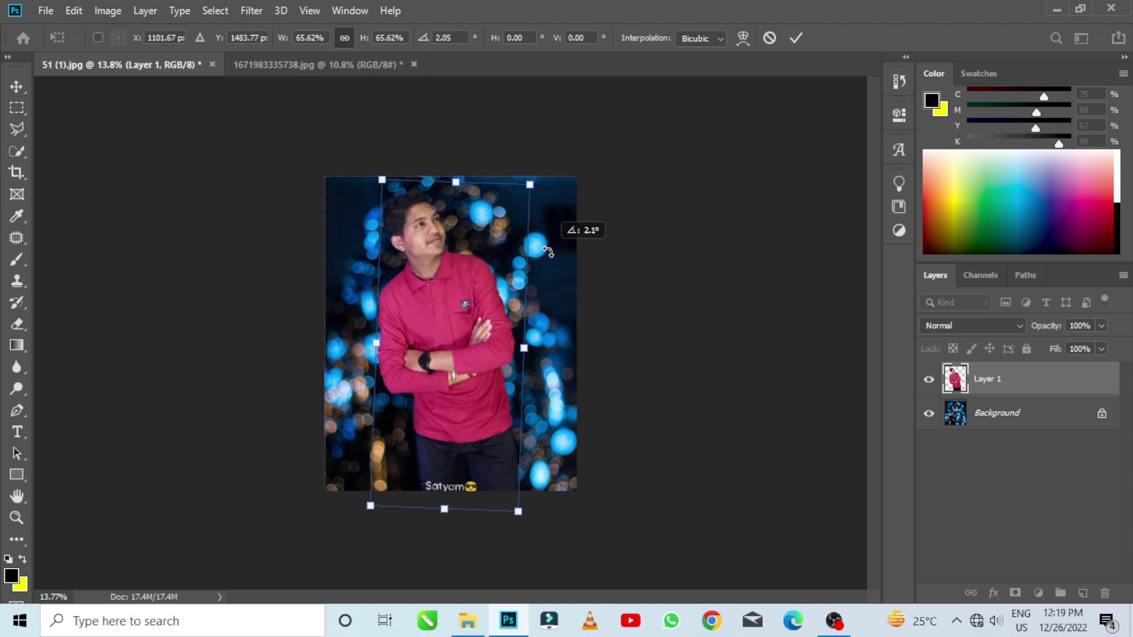
{"action": "scroll", "coordinate": [437, 383], "scroll_direction": "up", "scroll_amount": 4}
{"action": "key", "text": "Return"}
{"action": "key", "text": "c"}
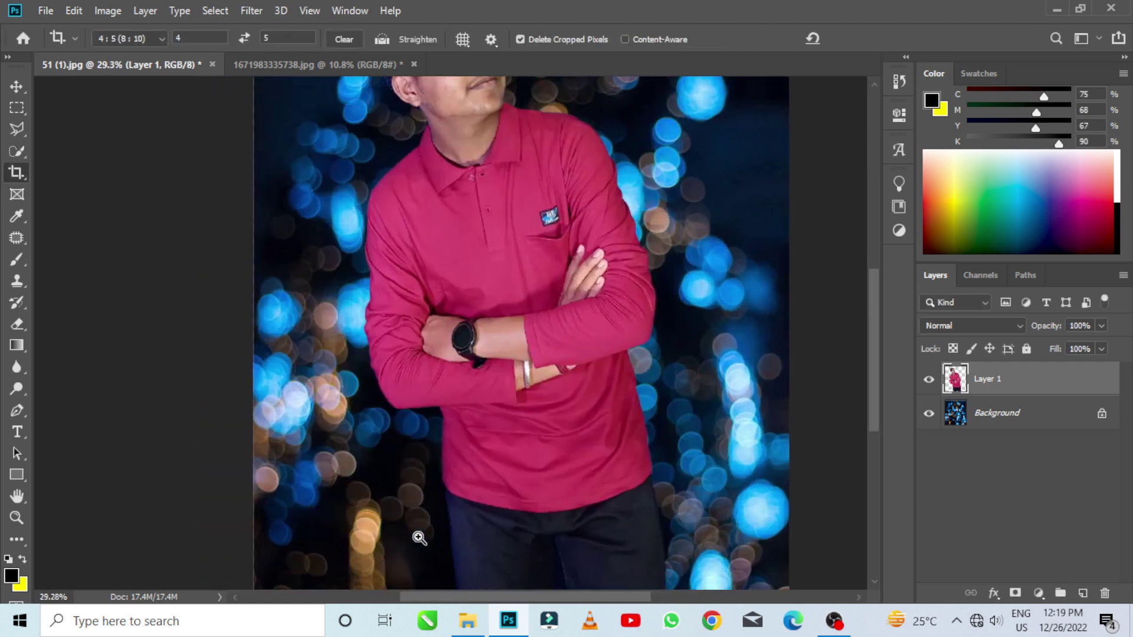
{"action": "scroll", "coordinate": [420, 531], "scroll_direction": "up", "scroll_amount": 2}
{"action": "scroll", "coordinate": [460, 472], "scroll_direction": "up", "scroll_amount": 2}
{"action": "scroll", "coordinate": [499, 430], "scroll_direction": "down", "scroll_amount": 5}
{"action": "scroll", "coordinate": [550, 372], "scroll_direction": "up", "scroll_amount": 2}
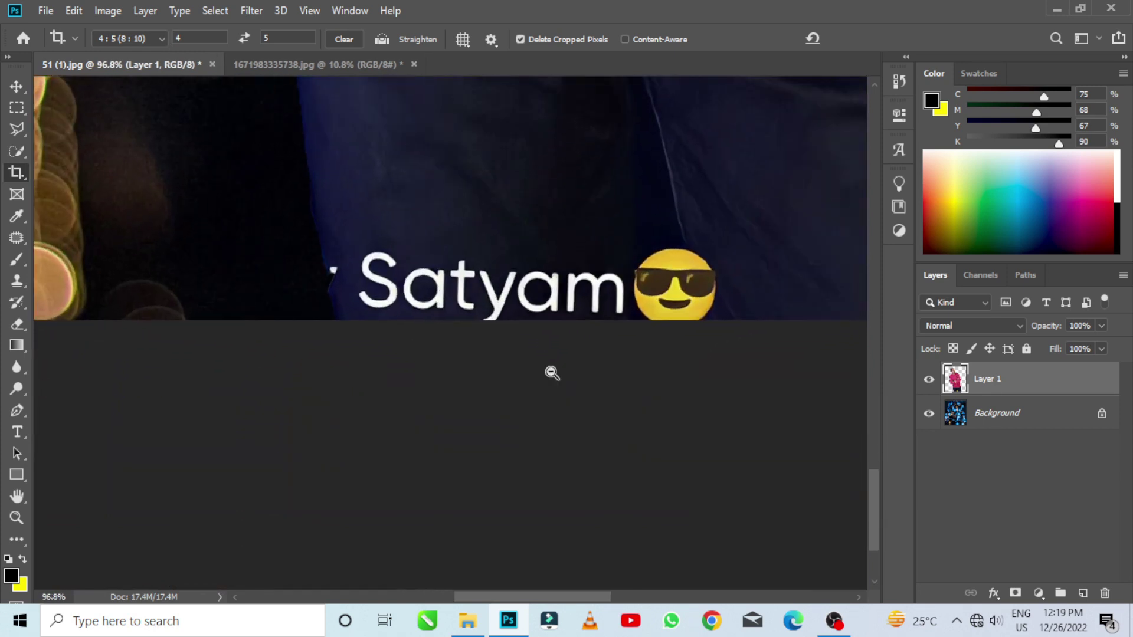
Clone clean trouser fabric over the name watermark and emoji with the Clone Stamp.
{"action": "left_click", "coordinate": [18, 281]}
{"action": "right_click", "coordinate": [423, 156]}
{"action": "left_click", "coordinate": [378, 150], "text": "alt"}
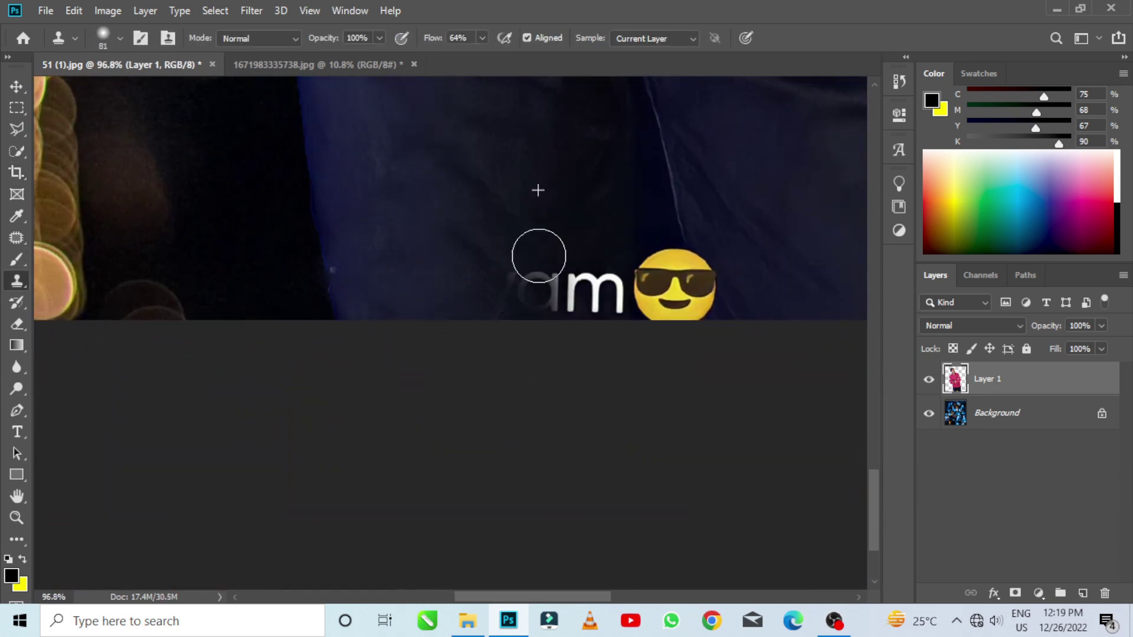
{"action": "left_click_drag", "start_coordinate": [617, 310], "coordinate": [666, 271]}
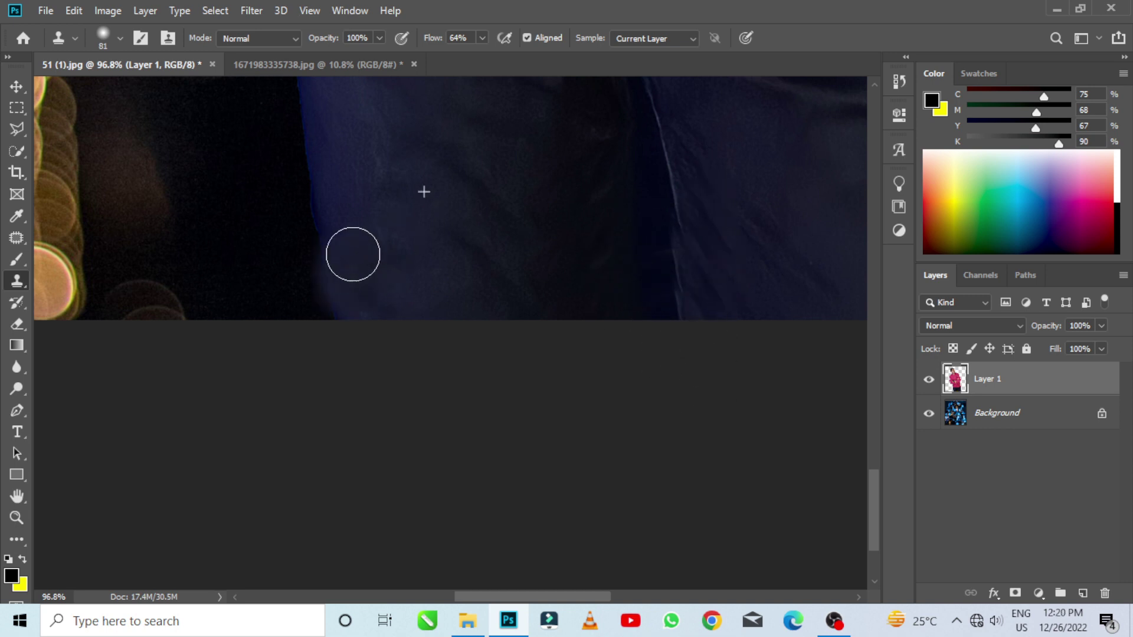
{"action": "scroll", "coordinate": [414, 292], "scroll_direction": "up", "scroll_amount": 1}
{"action": "scroll", "coordinate": [404, 246], "scroll_direction": "down", "scroll_amount": 5}
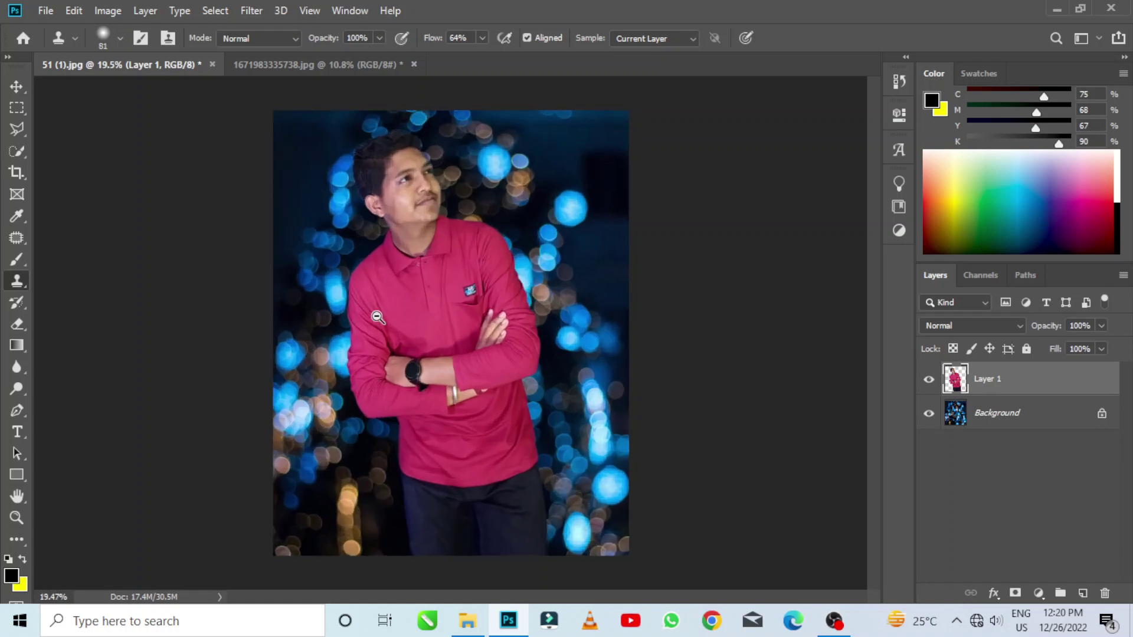
{"action": "scroll", "coordinate": [405, 246], "scroll_direction": "up", "scroll_amount": 1}
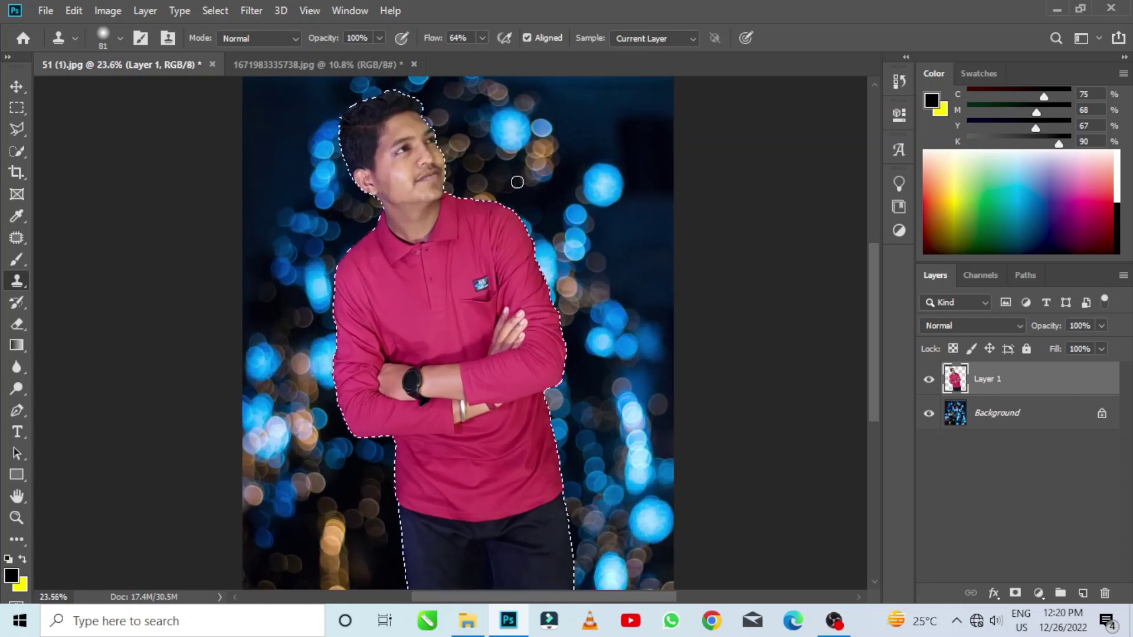
Invert the selection to the area around the man and feather it by 2 px.
{"action": "right_click", "coordinate": [462, 129]}
{"action": "left_click", "coordinate": [18, 108]}
{"action": "right_click", "coordinate": [480, 120]}
{"action": "left_click", "coordinate": [513, 143]}
{"action": "right_click", "coordinate": [589, 137]}
{"action": "left_click", "coordinate": [620, 179]}
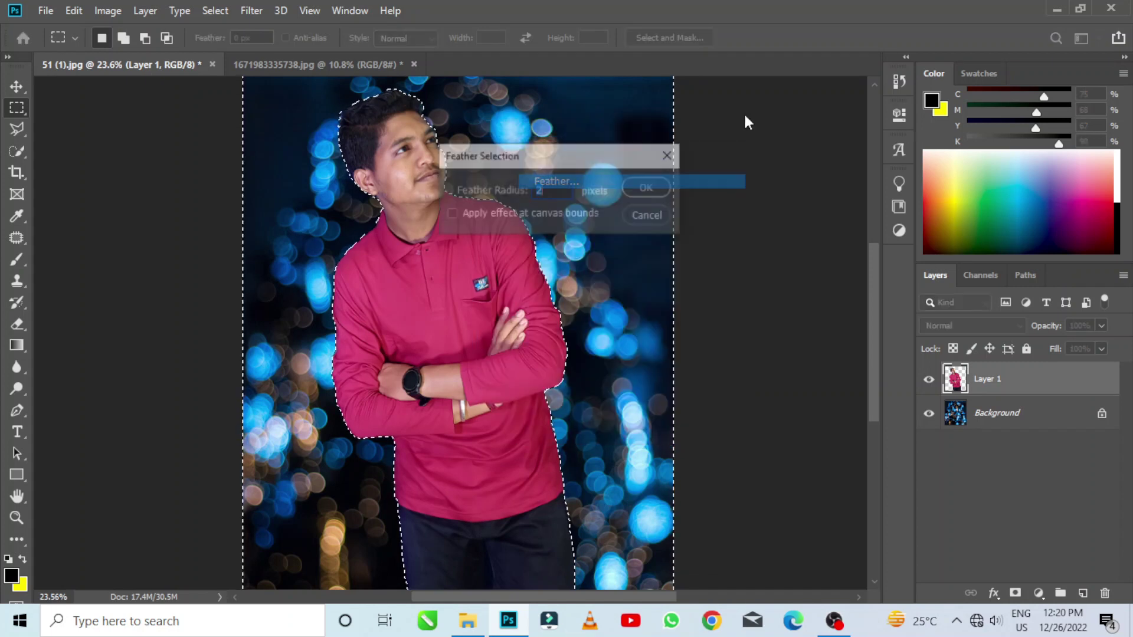
{"action": "key", "text": "Return"}
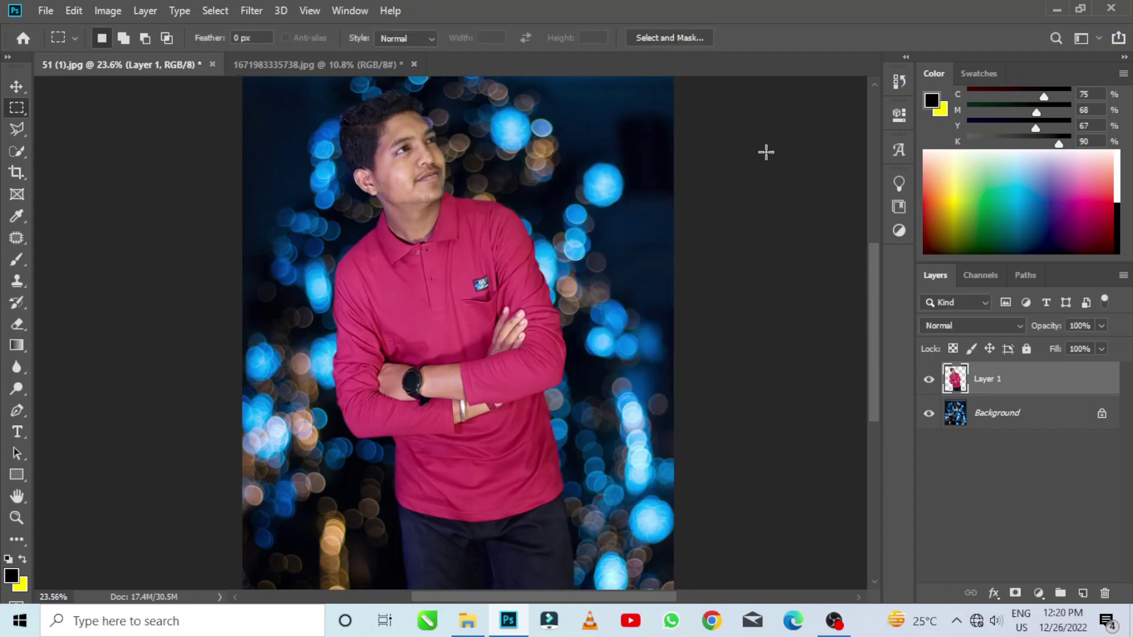
{"action": "scroll", "coordinate": [427, 108], "scroll_direction": "up", "scroll_amount": 2}
{"action": "scroll", "coordinate": [404, 96], "scroll_direction": "up", "scroll_amount": 4}
{"action": "scroll", "coordinate": [405, 94], "scroll_direction": "up", "scroll_amount": 1}
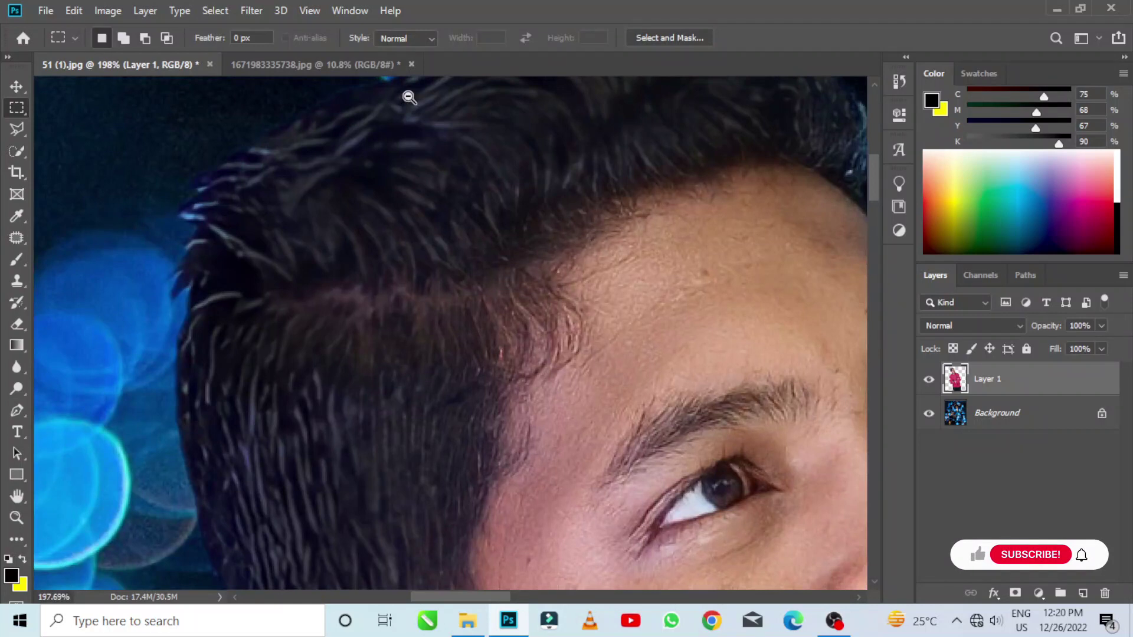
{"action": "scroll", "coordinate": [424, 155], "scroll_direction": "down", "scroll_amount": 3}
{"action": "scroll", "coordinate": [645, 157], "scroll_direction": "up", "scroll_amount": 4}
Show the Background layer and lasso the blue fringe along the hair's top edge.
{"action": "scroll", "coordinate": [645, 157], "scroll_direction": "up", "scroll_amount": 1}
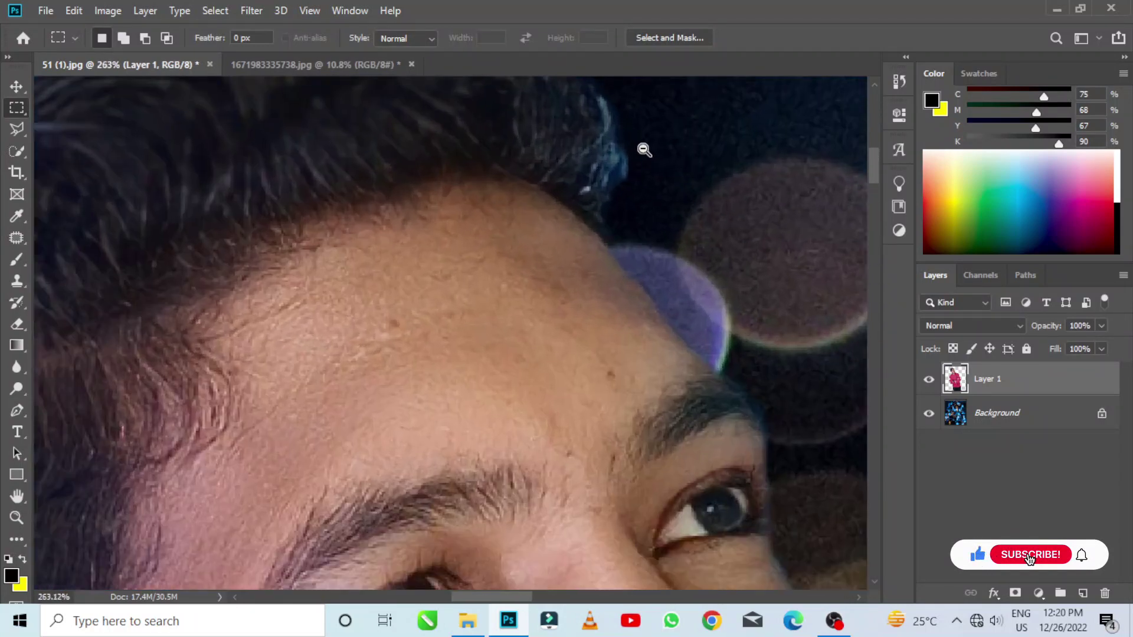
{"action": "scroll", "coordinate": [645, 157], "scroll_direction": "up", "scroll_amount": 2}
{"action": "left_click", "coordinate": [929, 416]}
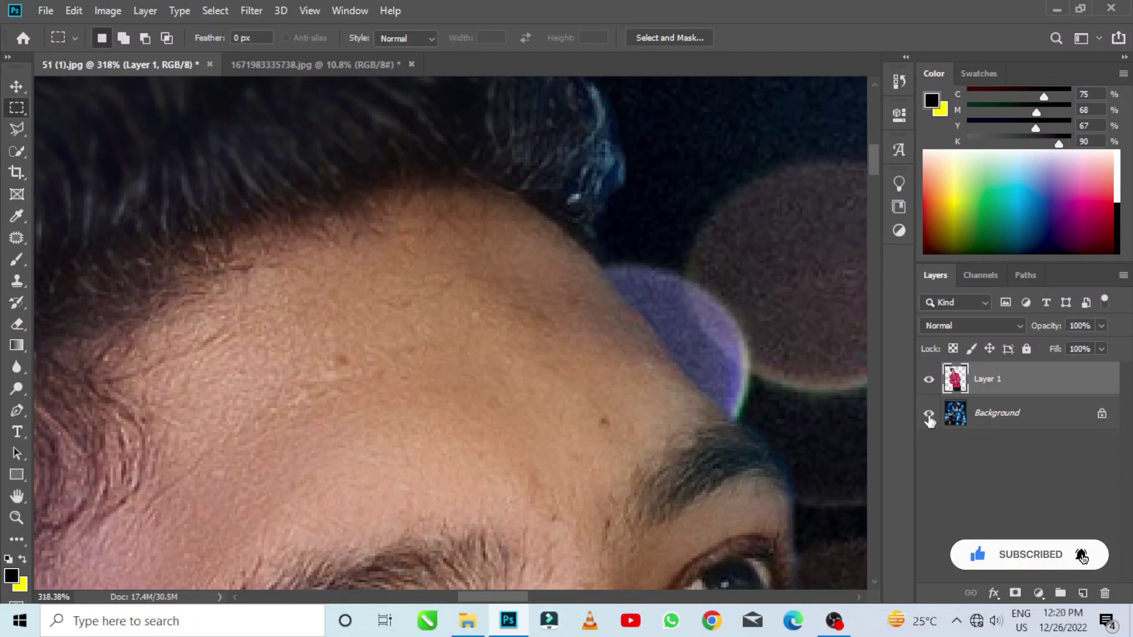
{"action": "left_click_drag", "start_coordinate": [552, 202], "coordinate": [560, 397]}
{"action": "mouse_move", "coordinate": [449, 177]}
{"action": "left_mouse_down"}
{"action": "mouse_move", "coordinate": [448, 254]}
{"action": "mouse_move", "coordinate": [422, 220]}
{"action": "left_mouse_up"}
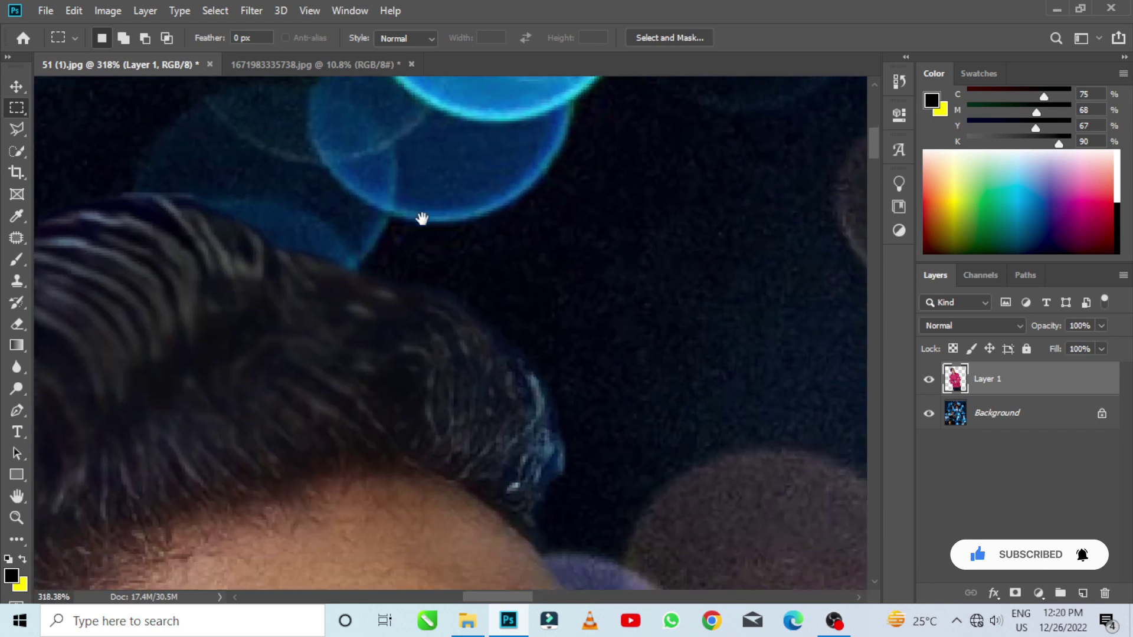
{"action": "left_click", "coordinate": [24, 131]}
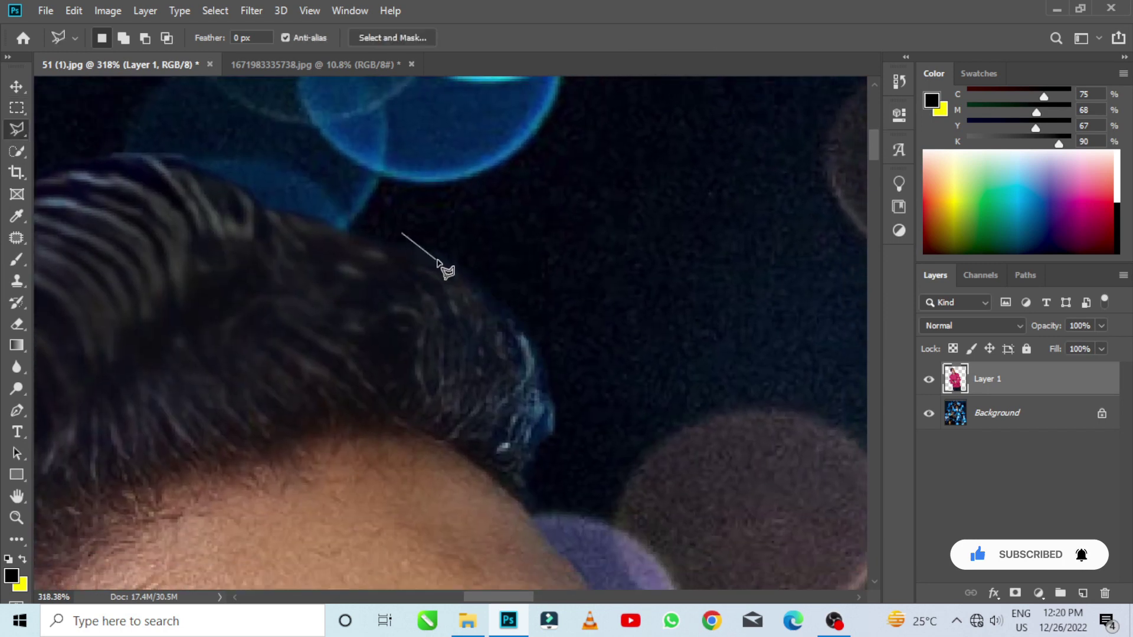
{"action": "left_click_drag", "start_coordinate": [466, 284], "coordinate": [498, 321]}
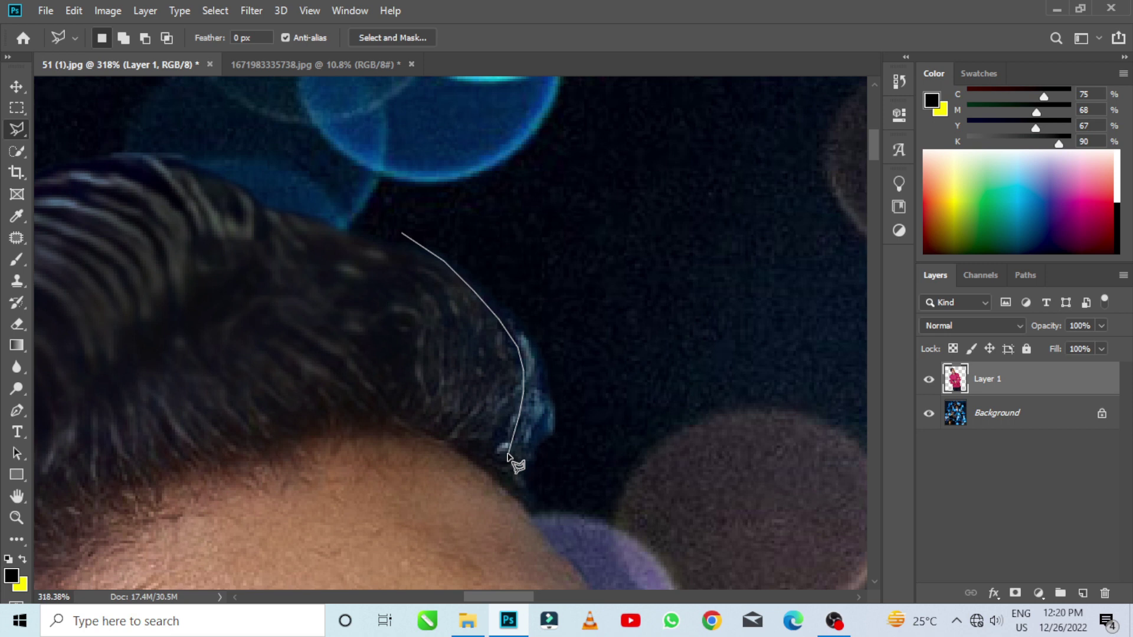
Smudge the fringe away with a soft 94 px Smudge brush, then deselect.
{"action": "right_click", "coordinate": [22, 374]}
{"action": "left_click", "coordinate": [88, 399]}
{"action": "right_click", "coordinate": [527, 320]}
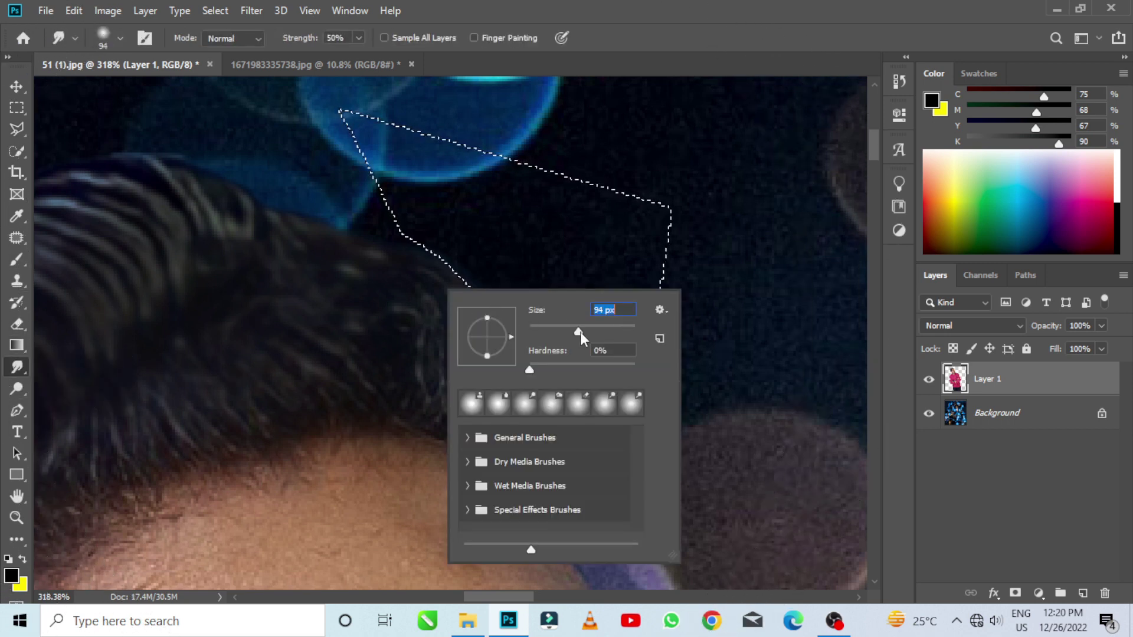
{"action": "key", "text": "Return"}
{"action": "left_click_drag", "start_coordinate": [454, 321], "coordinate": [531, 443]}
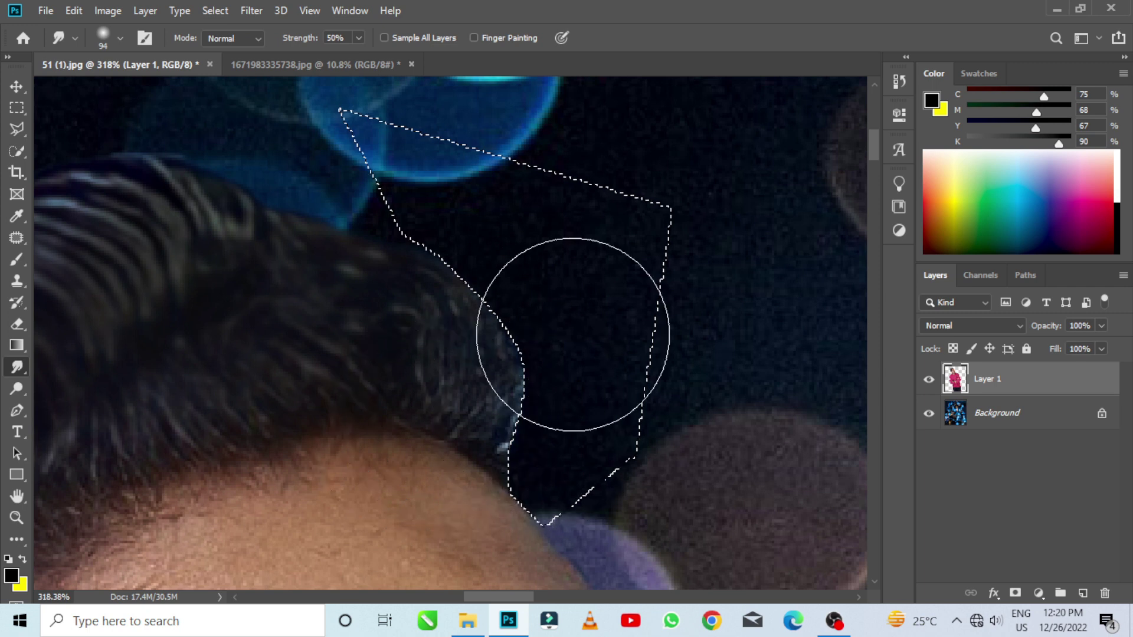
{"action": "left_click", "coordinate": [16, 108]}
{"action": "left_click", "coordinate": [232, 127]}
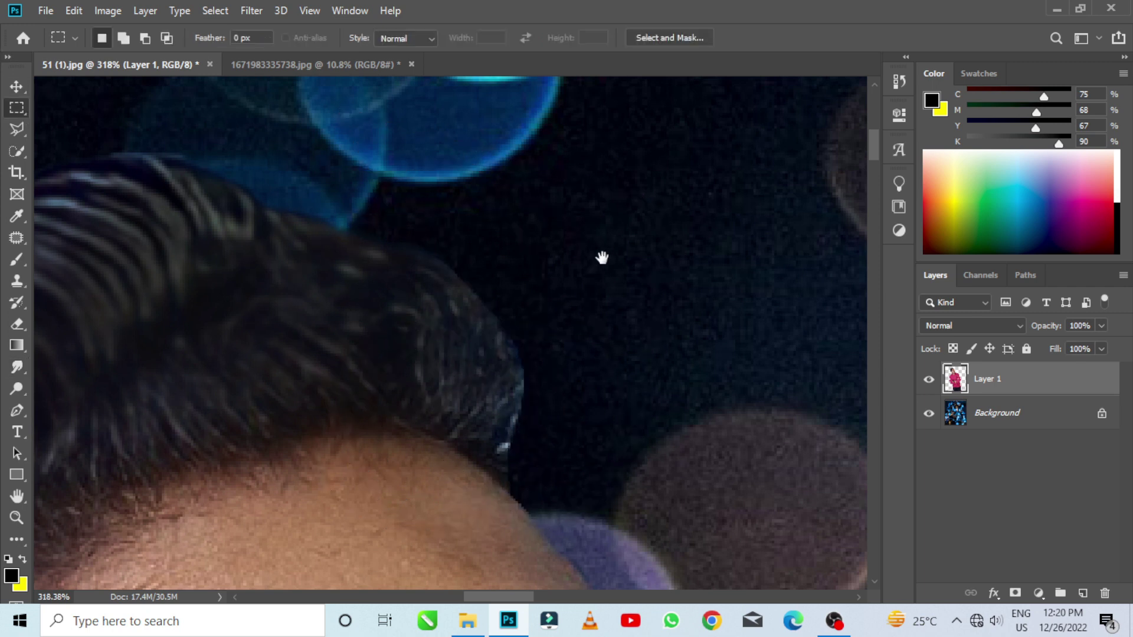
{"action": "scroll", "coordinate": [602, 258], "scroll_direction": "down", "scroll_amount": 5}
Switch to the Blur tool with a soft brush, 41% strength and 37 px size.
{"action": "scroll", "coordinate": [663, 245], "scroll_direction": "down", "scroll_amount": 2}
{"action": "scroll", "coordinate": [706, 216], "scroll_direction": "down", "scroll_amount": 2}
{"action": "scroll", "coordinate": [637, 271], "scroll_direction": "up", "scroll_amount": 2}
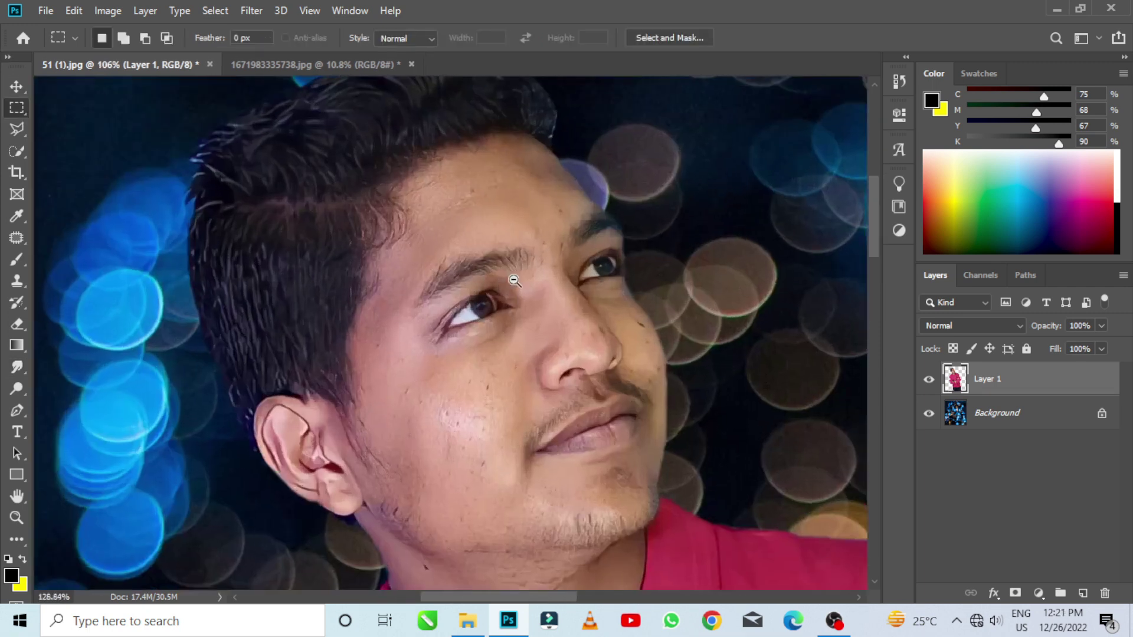
{"action": "scroll", "coordinate": [514, 281], "scroll_direction": "up", "scroll_amount": 3}
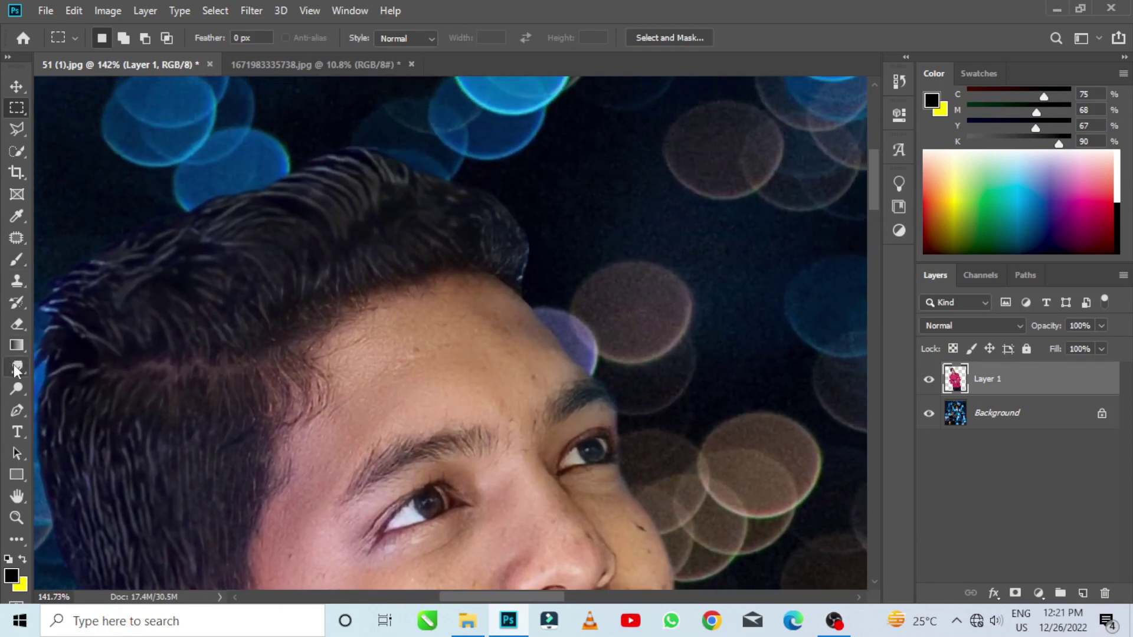
{"action": "right_click", "coordinate": [17, 369]}
{"action": "left_click", "coordinate": [76, 367]}
{"action": "scroll", "coordinate": [472, 404], "scroll_direction": "up", "scroll_amount": 5}
{"action": "right_click", "coordinate": [455, 279]}
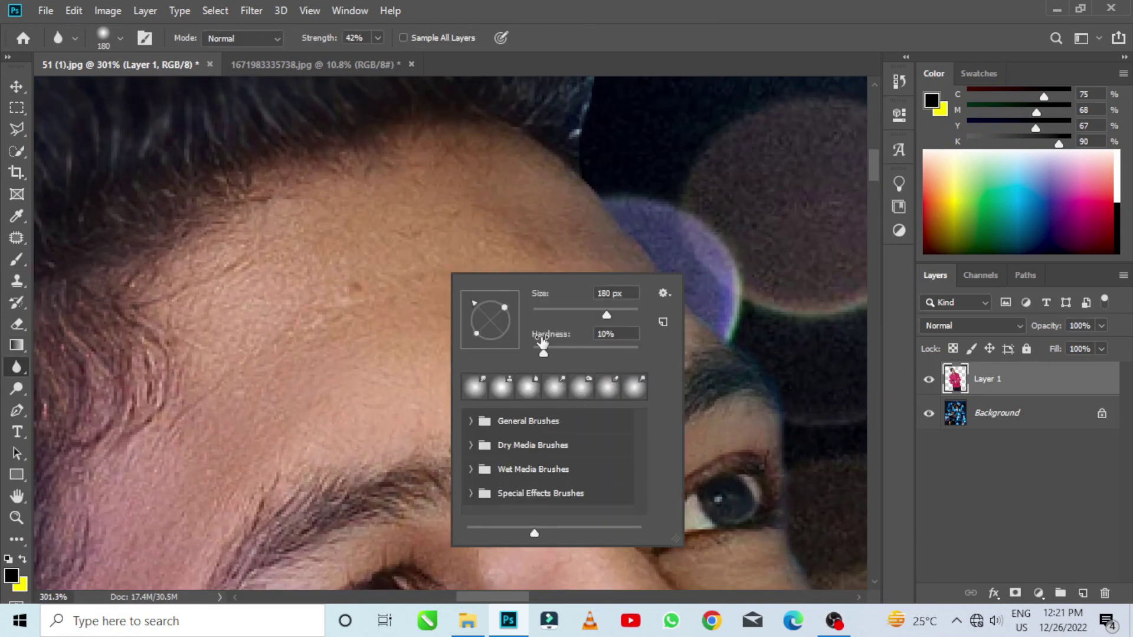
{"action": "key", "text": "Return"}
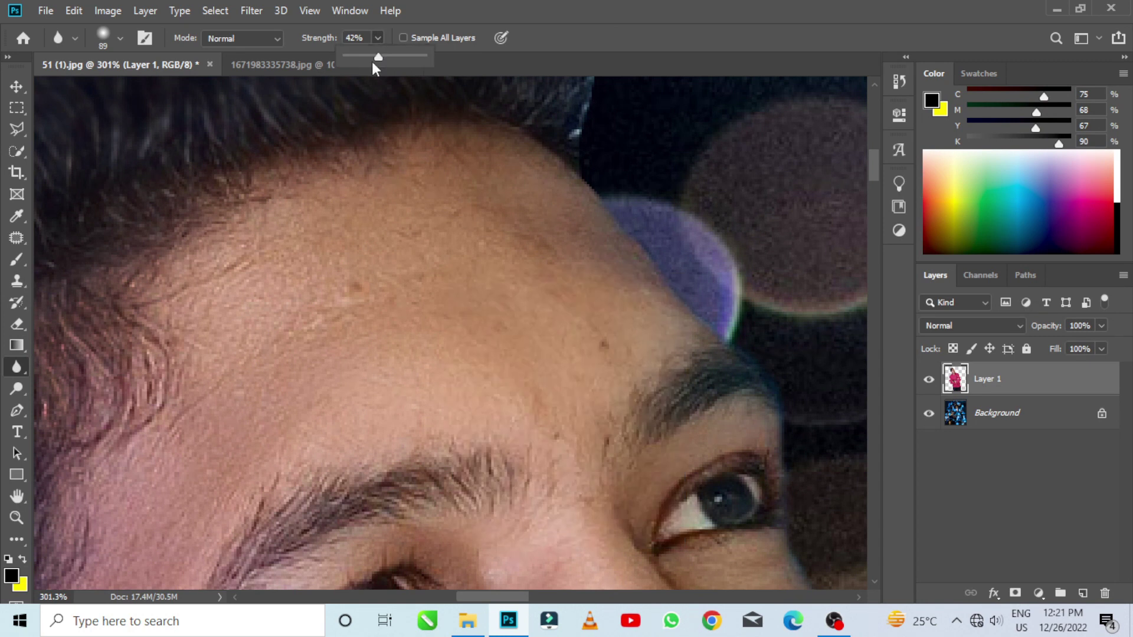
{"action": "left_click_drag", "start_coordinate": [386, 50], "coordinate": [377, 54]}
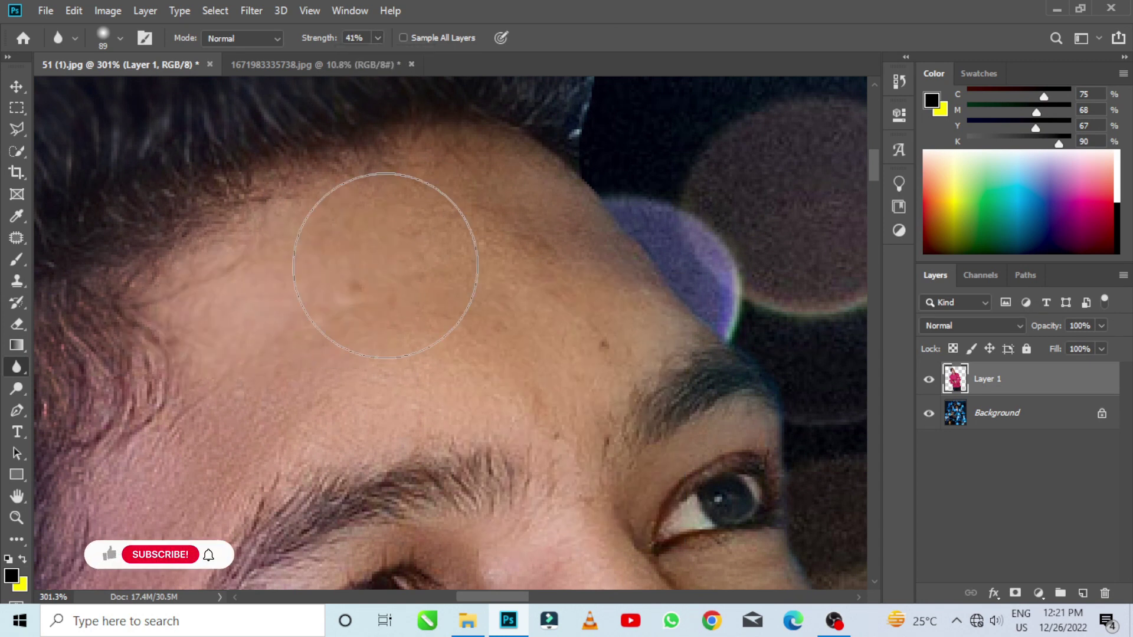
{"action": "key", "text": "bracketleft"}
{"action": "key", "text": "bracketleft"}
{"action": "key", "text": "bracketleft"}
Soften the chin, neck, nose, mouth and eye area, resizing the brush between 95 and 37 px.
{"action": "left_click_drag", "start_coordinate": [518, 335], "coordinate": [405, 463]}
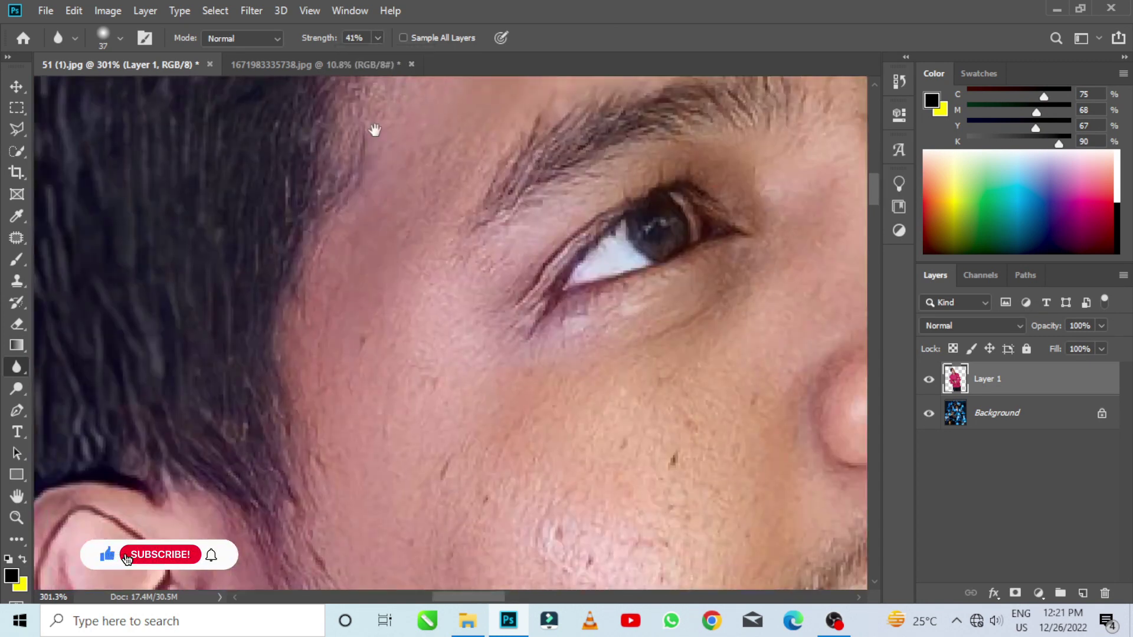
{"action": "scroll", "coordinate": [435, 357], "scroll_direction": "down", "scroll_amount": 5}
{"action": "scroll", "coordinate": [435, 357], "scroll_direction": "up", "scroll_amount": 3}
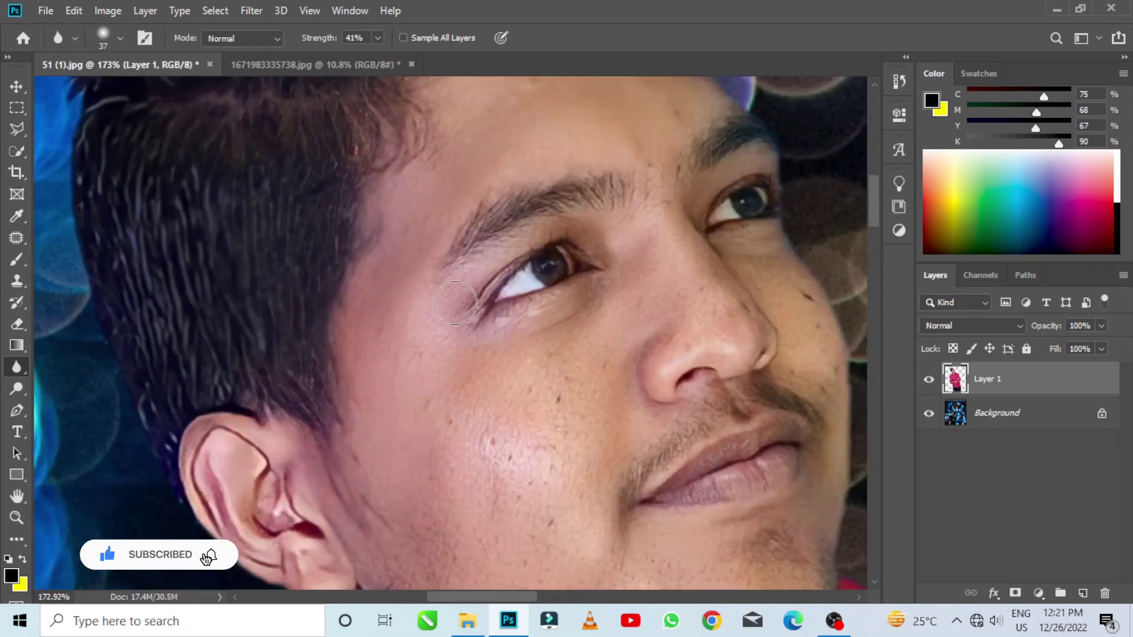
{"action": "left_click_drag", "start_coordinate": [492, 478], "coordinate": [437, 253]}
{"action": "key", "text": "bracketright"}
{"action": "key", "text": "bracketright"}
{"action": "key", "text": "bracketright"}
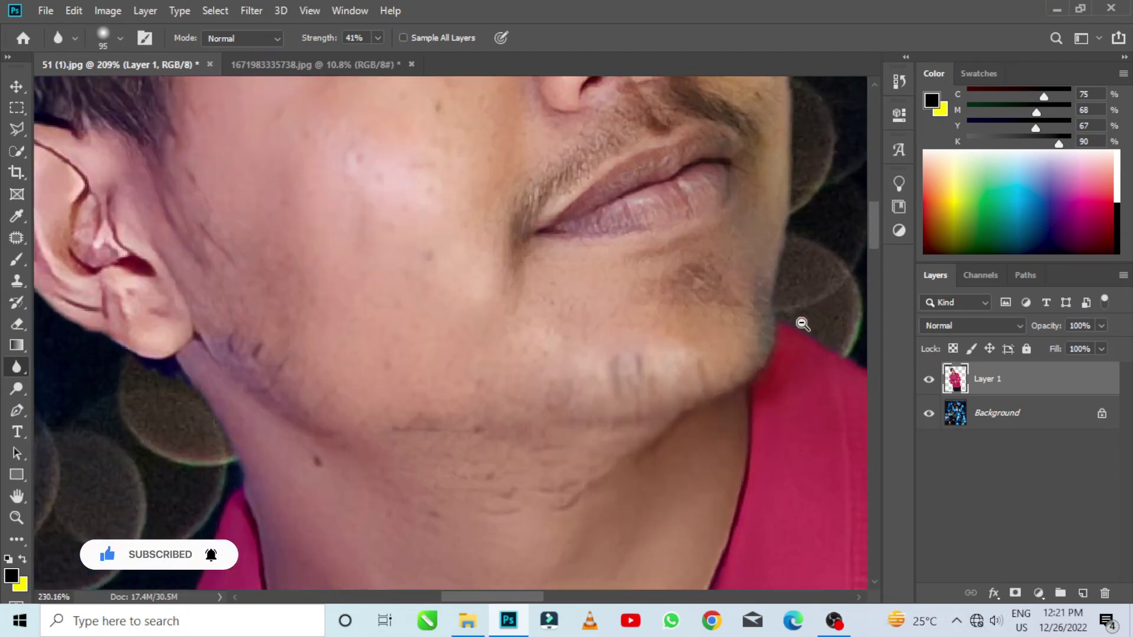
{"action": "scroll", "coordinate": [804, 321], "scroll_direction": "up", "scroll_amount": 4}
{"action": "right_click", "coordinate": [804, 321]}
{"action": "left_click_drag", "start_coordinate": [773, 316], "coordinate": [764, 316]}
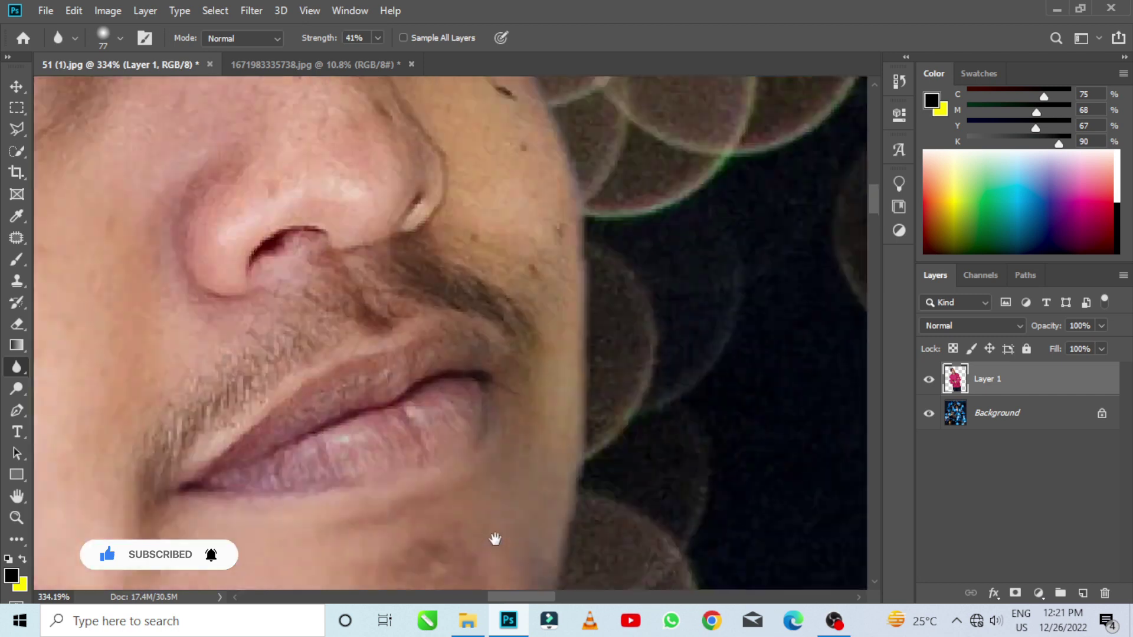
{"action": "scroll", "coordinate": [496, 538], "scroll_direction": "up", "scroll_amount": 3}
{"action": "left_click_drag", "start_coordinate": [456, 173], "coordinate": [463, 253]}
{"action": "scroll", "coordinate": [462, 252], "scroll_direction": "down", "scroll_amount": 2}
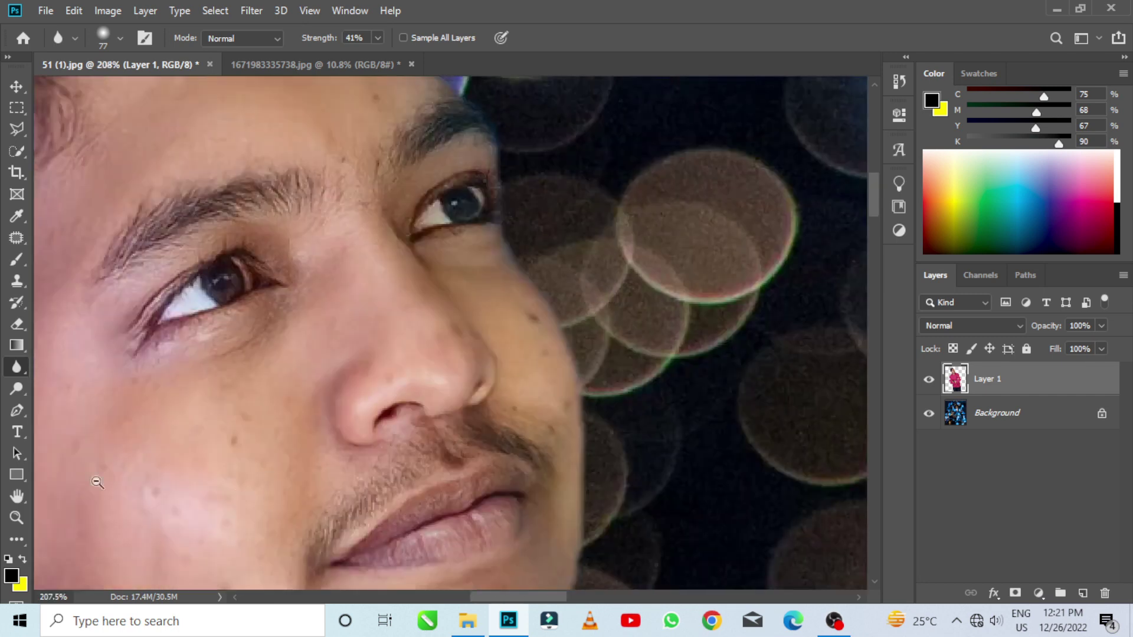
{"action": "scroll", "coordinate": [538, 456], "scroll_direction": "up", "scroll_amount": 3}
{"action": "left_click_drag", "start_coordinate": [538, 456], "coordinate": [545, 583]}
{"action": "right_click", "coordinate": [549, 329]}
{"action": "left_click_drag", "start_coordinate": [698, 374], "coordinate": [655, 375]}
{"action": "key", "text": "Return"}
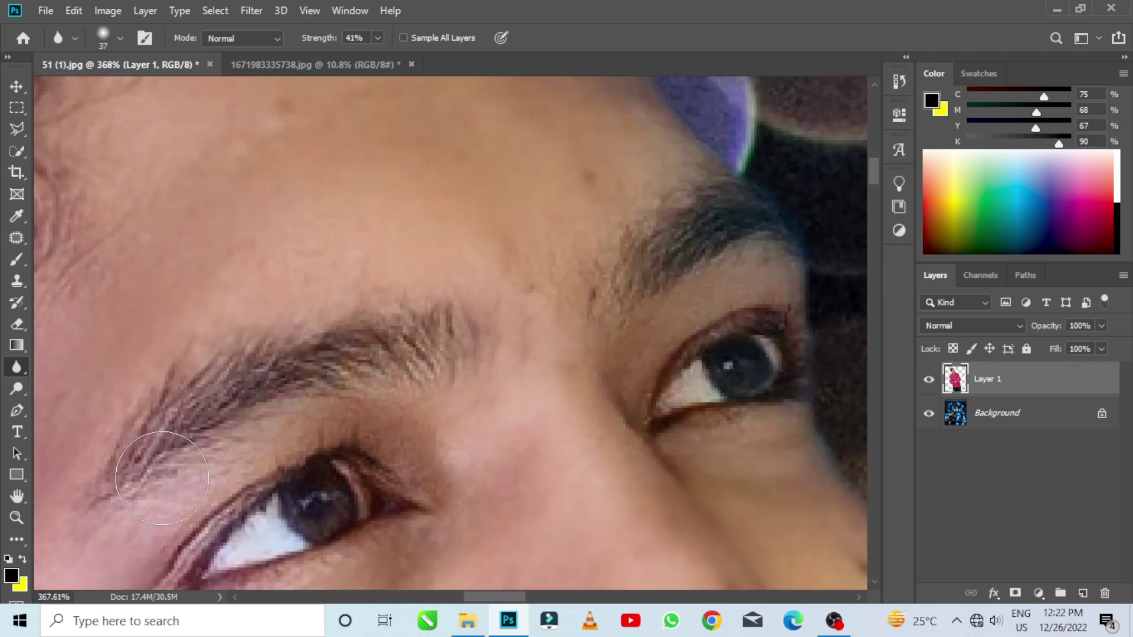
Move down to the forearms and raise the blur strength to 43%.
{"action": "scroll", "coordinate": [527, 345], "scroll_direction": "down", "scroll_amount": 2}
{"action": "scroll", "coordinate": [368, 348], "scroll_direction": "down", "scroll_amount": 2}
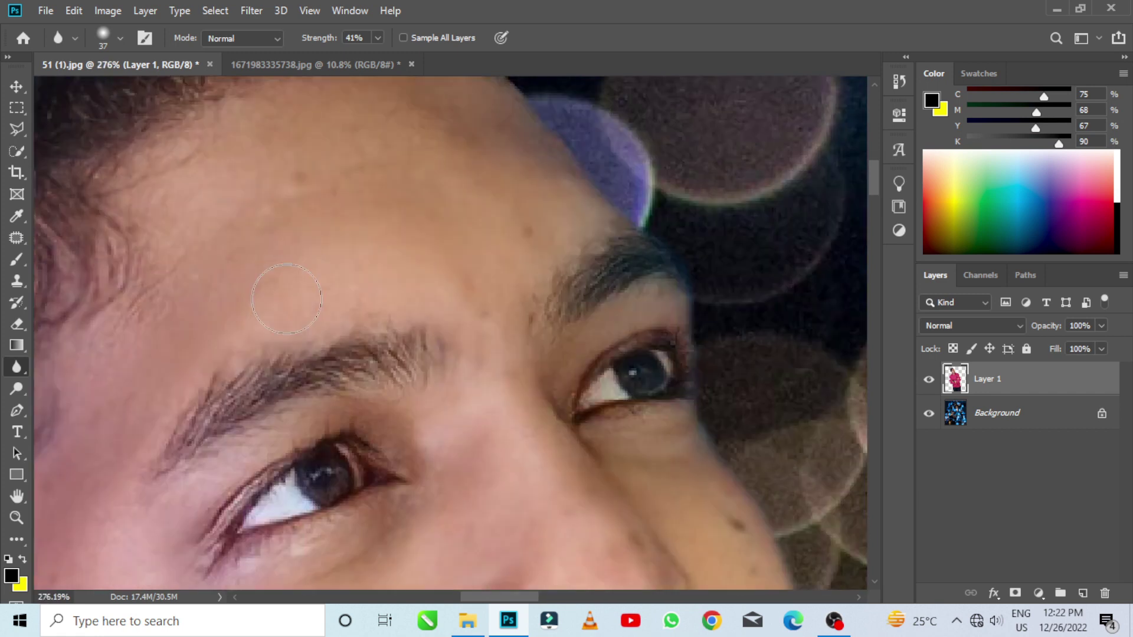
{"action": "scroll", "coordinate": [364, 371], "scroll_direction": "down", "scroll_amount": 3}
{"action": "scroll", "coordinate": [361, 402], "scroll_direction": "left", "scroll_amount": 5}
{"action": "scroll", "coordinate": [361, 401], "scroll_direction": "down", "scroll_amount": 3}
{"action": "scroll", "coordinate": [354, 456], "scroll_direction": "left", "scroll_amount": 2}
{"action": "scroll", "coordinate": [354, 456], "scroll_direction": "down", "scroll_amount": 2}
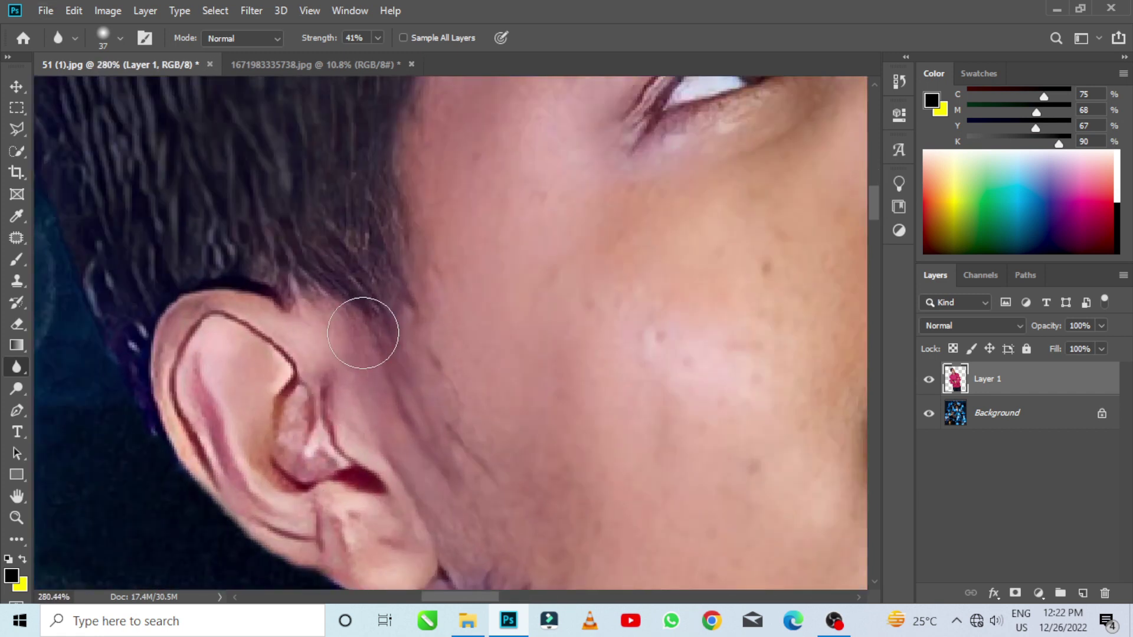
{"action": "scroll", "coordinate": [662, 295], "scroll_direction": "down", "scroll_amount": 3}
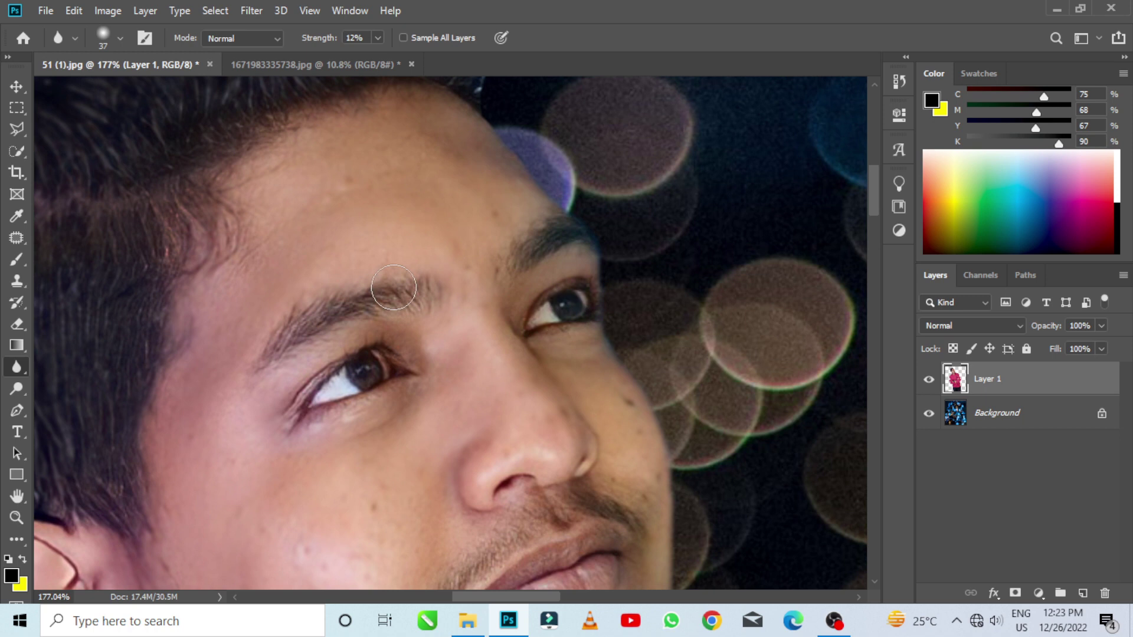
{"action": "scroll", "coordinate": [397, 405], "scroll_direction": "down", "scroll_amount": 1}
{"action": "scroll", "coordinate": [397, 384], "scroll_direction": "up", "scroll_amount": 2}
{"action": "scroll", "coordinate": [397, 362], "scroll_direction": "down", "scroll_amount": 4}
{"action": "scroll", "coordinate": [609, 218], "scroll_direction": "up", "scroll_amount": 3}
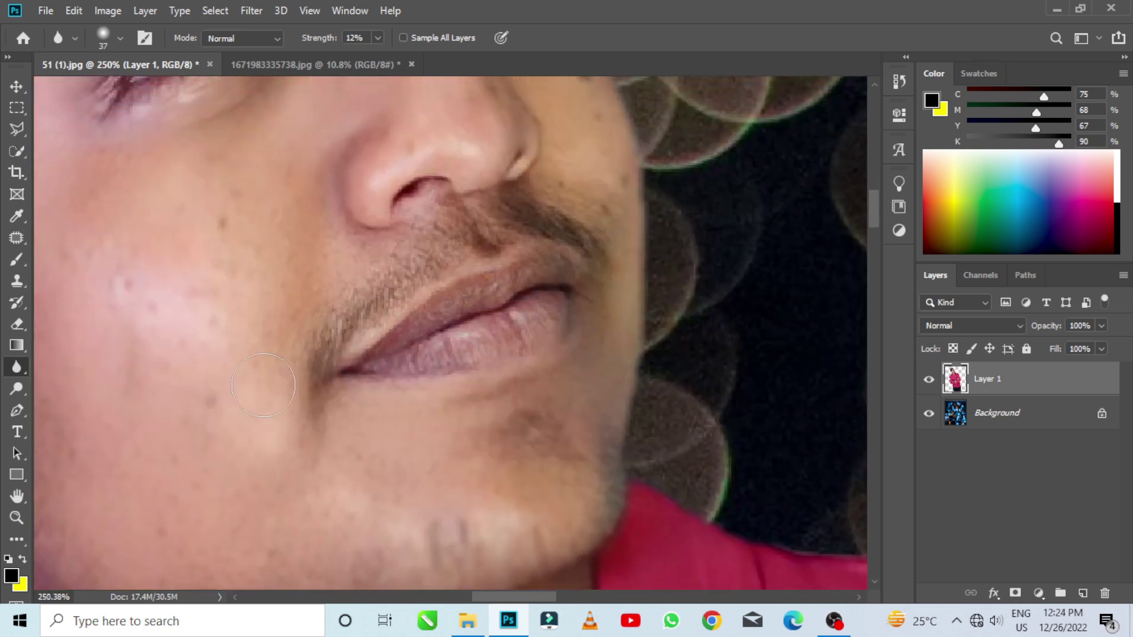
{"action": "scroll", "coordinate": [480, 261], "scroll_direction": "up", "scroll_amount": 3}
{"action": "scroll", "coordinate": [611, 180], "scroll_direction": "down", "scroll_amount": 5}
{"action": "scroll", "coordinate": [524, 299], "scroll_direction": "up", "scroll_amount": 1}
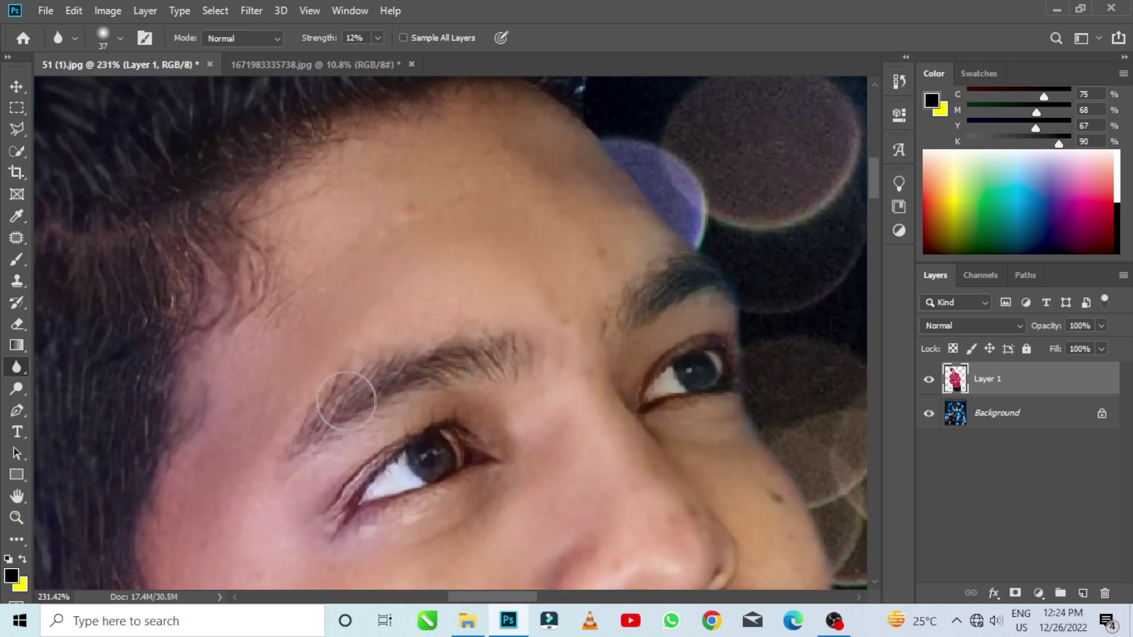
{"action": "scroll", "coordinate": [455, 294], "scroll_direction": "down", "scroll_amount": 2}
{"action": "scroll", "coordinate": [515, 425], "scroll_direction": "up", "scroll_amount": 1}
{"action": "left_click", "coordinate": [378, 38]}
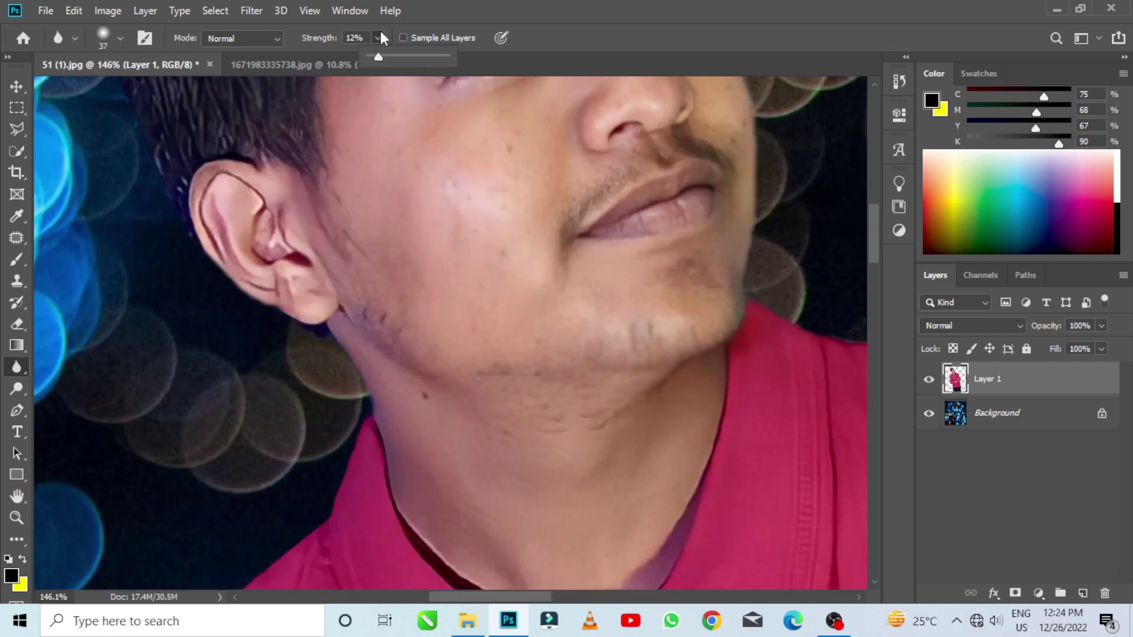
{"action": "scroll", "coordinate": [451, 259], "scroll_direction": "down", "scroll_amount": 3}
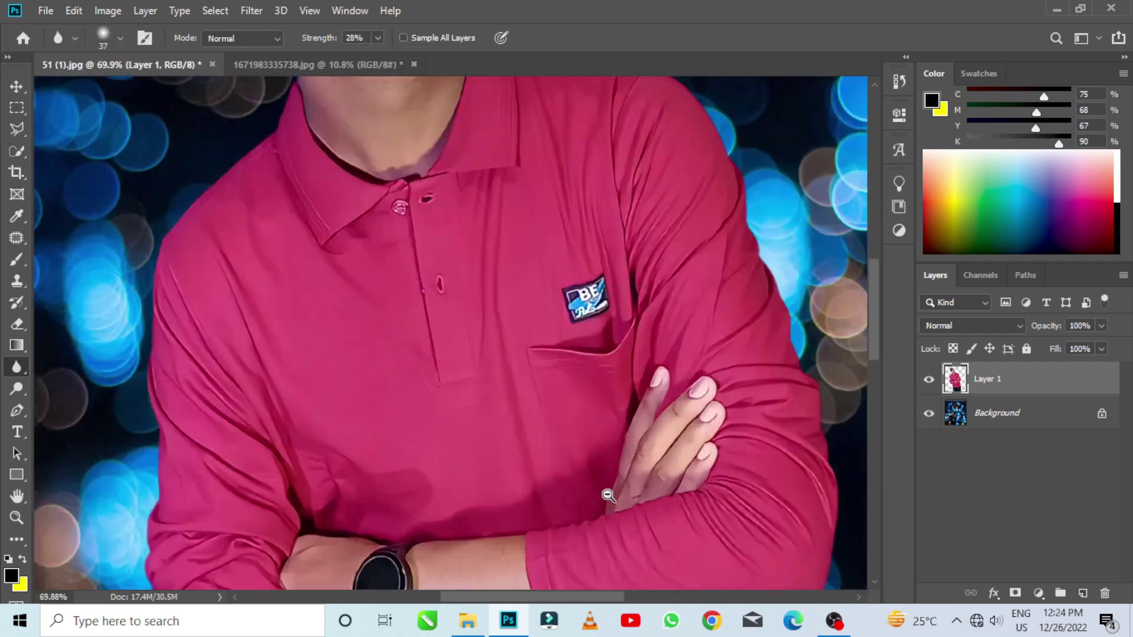
{"action": "scroll", "coordinate": [804, 260], "scroll_direction": "up", "scroll_amount": 4}
{"action": "scroll", "coordinate": [816, 333], "scroll_direction": "down", "scroll_amount": 3}
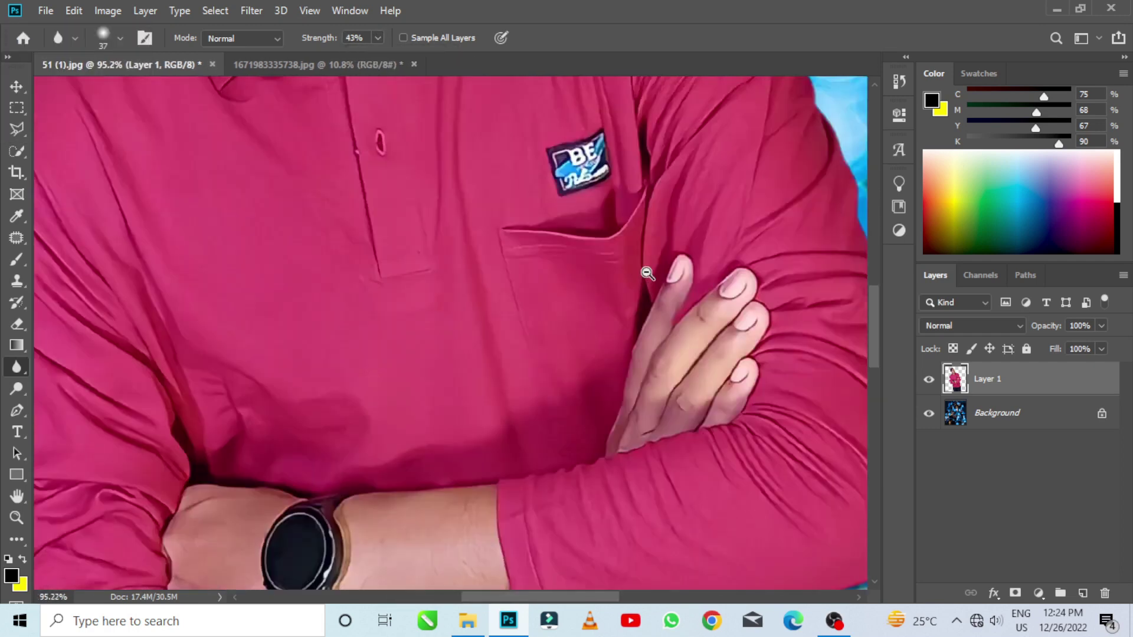
{"action": "scroll", "coordinate": [486, 536], "scroll_direction": "up", "scroll_amount": 2}
{"action": "scroll", "coordinate": [513, 248], "scroll_direction": "up", "scroll_amount": 1}
Soften the forearm skin from wrist to pocket with a 67 px blur brush.
{"action": "key", "text": "bracketright"}
{"action": "key", "text": "bracketright"}
{"action": "key", "text": "bracketright"}
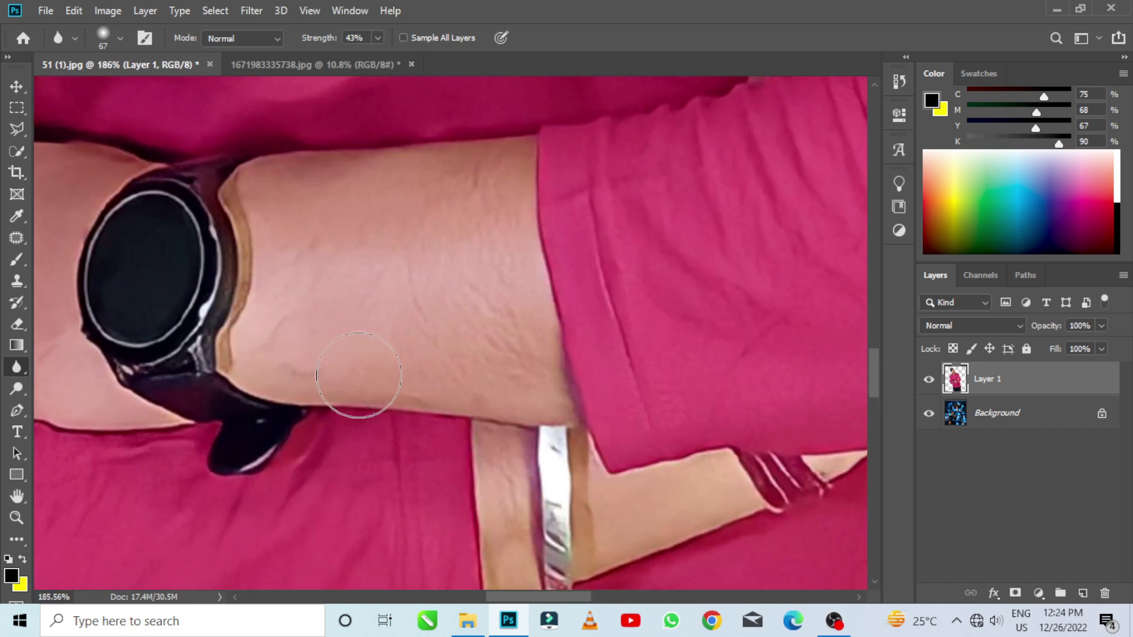
{"action": "mouse_move", "coordinate": [121, 297]}
{"action": "left_mouse_down"}
{"action": "mouse_move", "coordinate": [578, 325]}
{"action": "mouse_move", "coordinate": [36, 242]}
{"action": "left_mouse_up"}
{"action": "scroll", "coordinate": [295, 236], "scroll_direction": "down", "scroll_amount": 2}
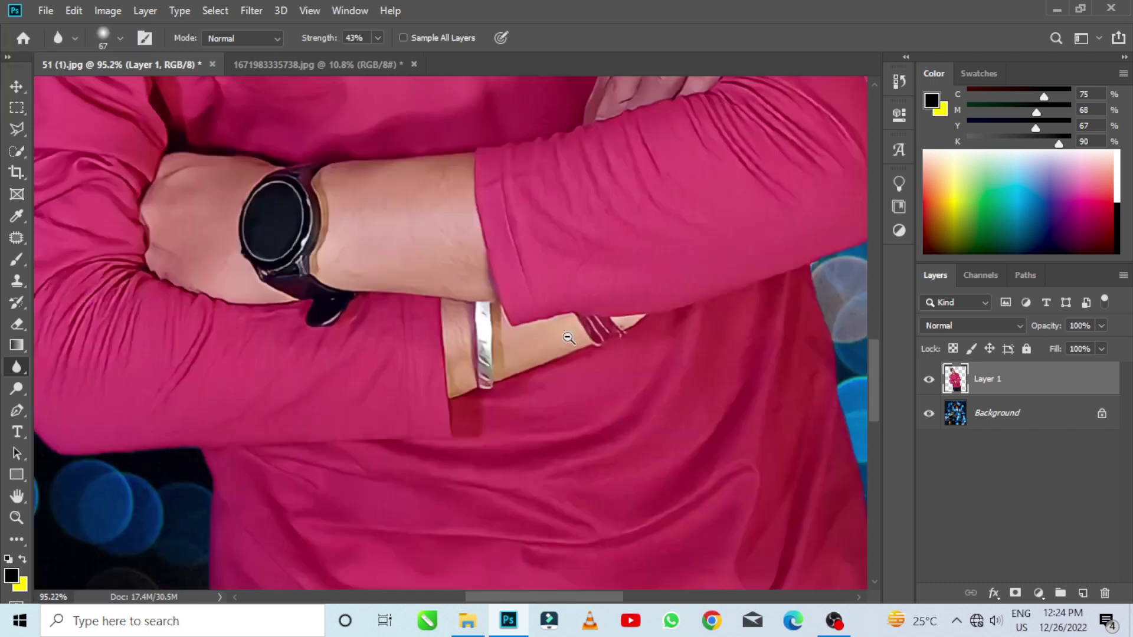
{"action": "scroll", "coordinate": [306, 193], "scroll_direction": "up", "scroll_amount": 1}
{"action": "scroll", "coordinate": [306, 194], "scroll_direction": "up", "scroll_amount": 3}
{"action": "scroll", "coordinate": [437, 308], "scroll_direction": "down", "scroll_amount": 2}
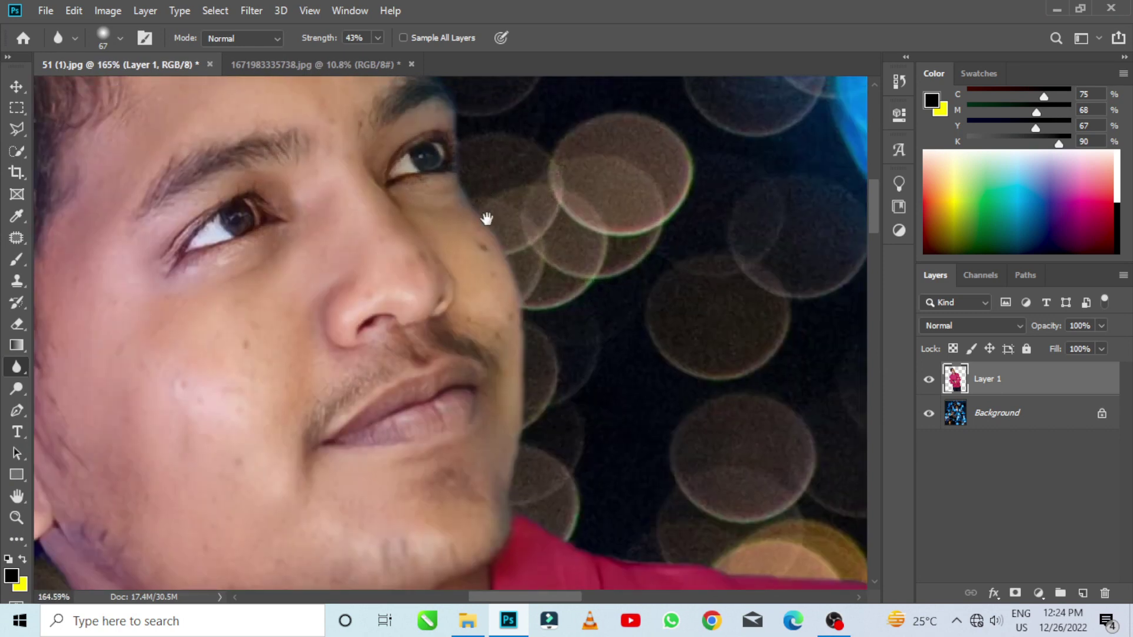
{"action": "scroll", "coordinate": [490, 219], "scroll_direction": "up", "scroll_amount": 1}
Feather the selection around the man by 2 px, then deselect it.
{"action": "key", "text": "m"}
{"action": "right_click", "coordinate": [463, 168]}
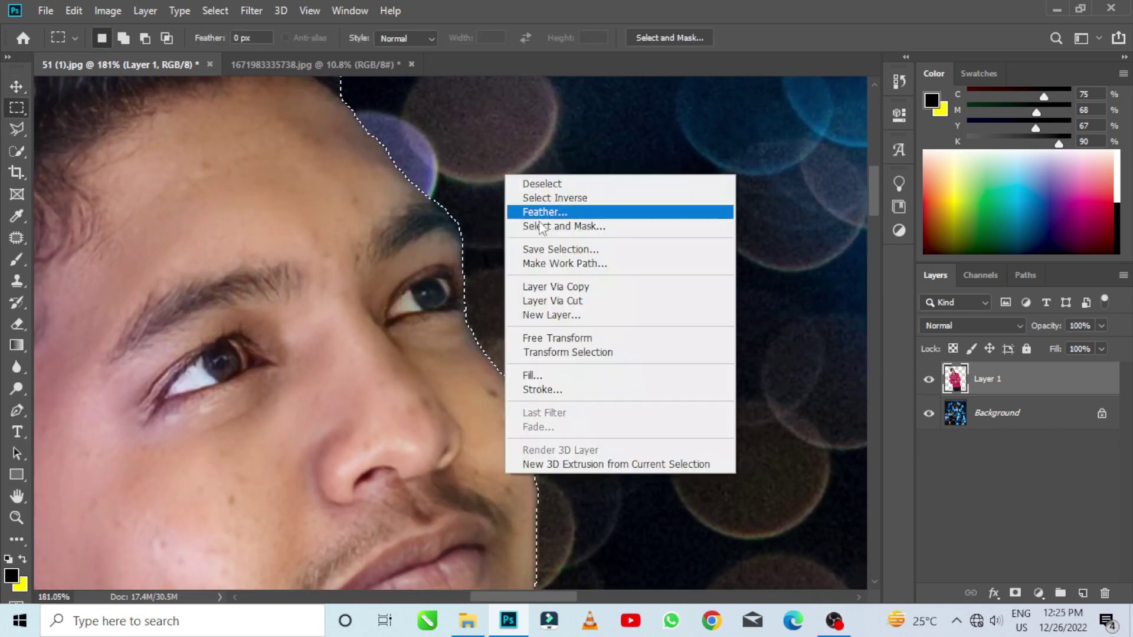
{"action": "left_click", "coordinate": [541, 205]}
{"action": "key", "text": "Return"}
{"action": "key", "text": "ctrl+d"}
Zoom out to view the whole composite and bring up the Camera Raw filter.
{"action": "scroll", "coordinate": [611, 210], "scroll_direction": "down", "scroll_amount": 2}
{"action": "scroll", "coordinate": [663, 197], "scroll_direction": "down", "scroll_amount": 2}
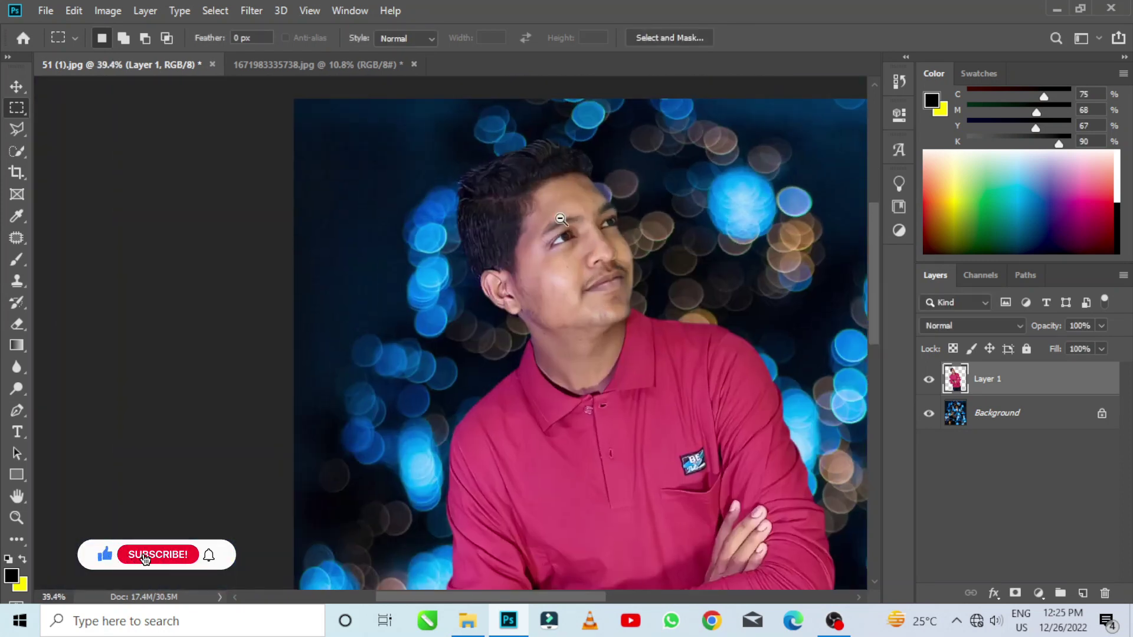
{"action": "scroll", "coordinate": [603, 302], "scroll_direction": "up", "scroll_amount": 2}
{"action": "scroll", "coordinate": [510, 231], "scroll_direction": "down", "scroll_amount": 3}
{"action": "scroll", "coordinate": [510, 230], "scroll_direction": "down", "scroll_amount": 1}
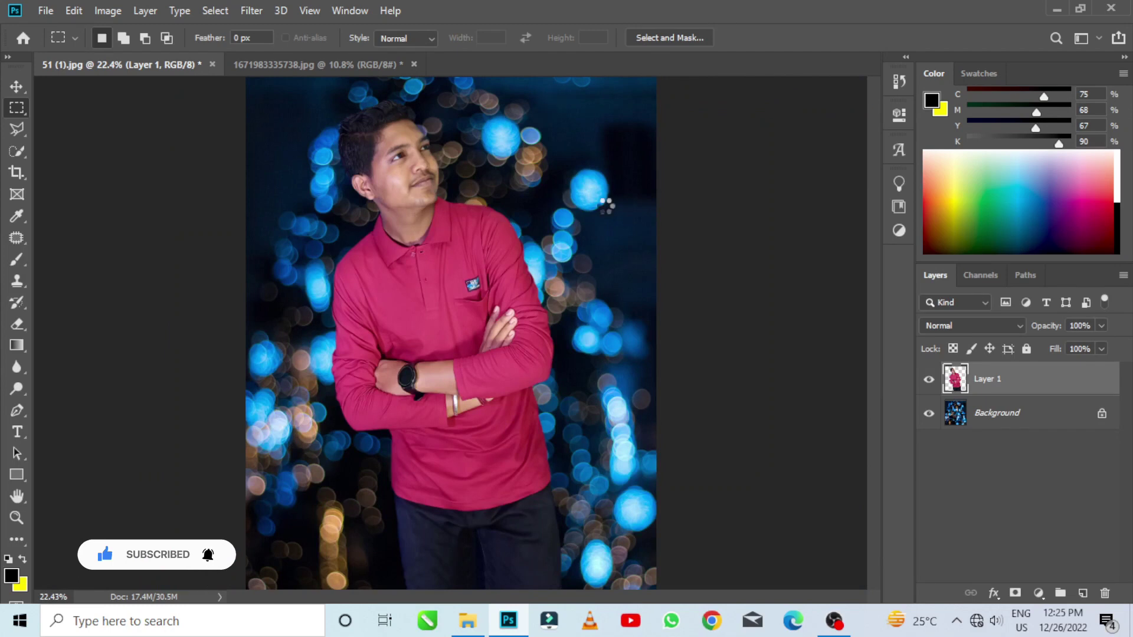
{"action": "key", "text": "ctrl+shift+a"}
In Basic, set Temperature +2, Tint +5, Contrast +5, Highlights +9, Shadows +3, Whites +13, Blacks +3, Vibrance +7.
{"action": "scroll", "coordinate": [527, 183], "scroll_direction": "up", "scroll_amount": 1}
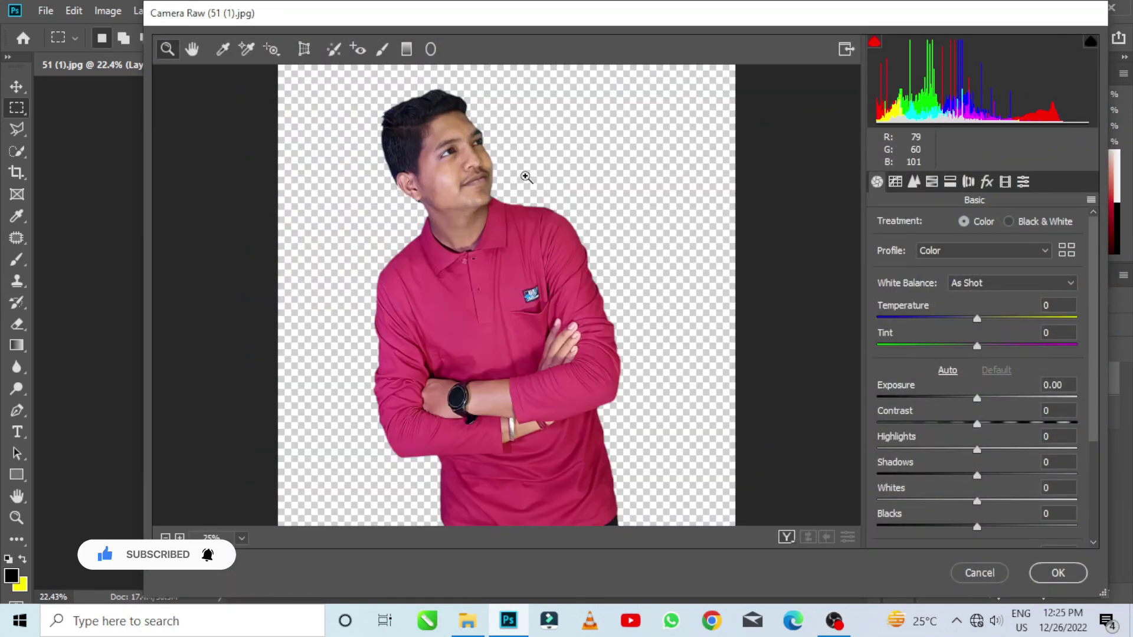
{"action": "scroll", "coordinate": [530, 210], "scroll_direction": "up", "scroll_amount": 1}
{"action": "left_click_drag", "start_coordinate": [530, 210], "coordinate": [529, 174]}
{"action": "left_click_drag", "start_coordinate": [983, 319], "coordinate": [982, 349]}
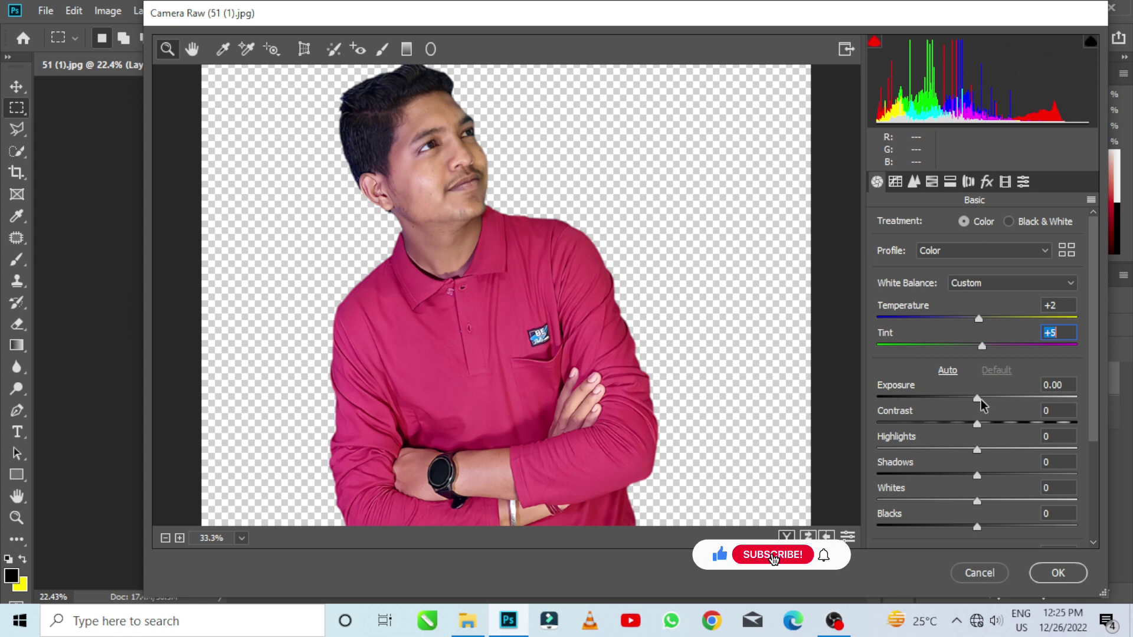
{"action": "left_click_drag", "start_coordinate": [981, 405], "coordinate": [981, 413]}
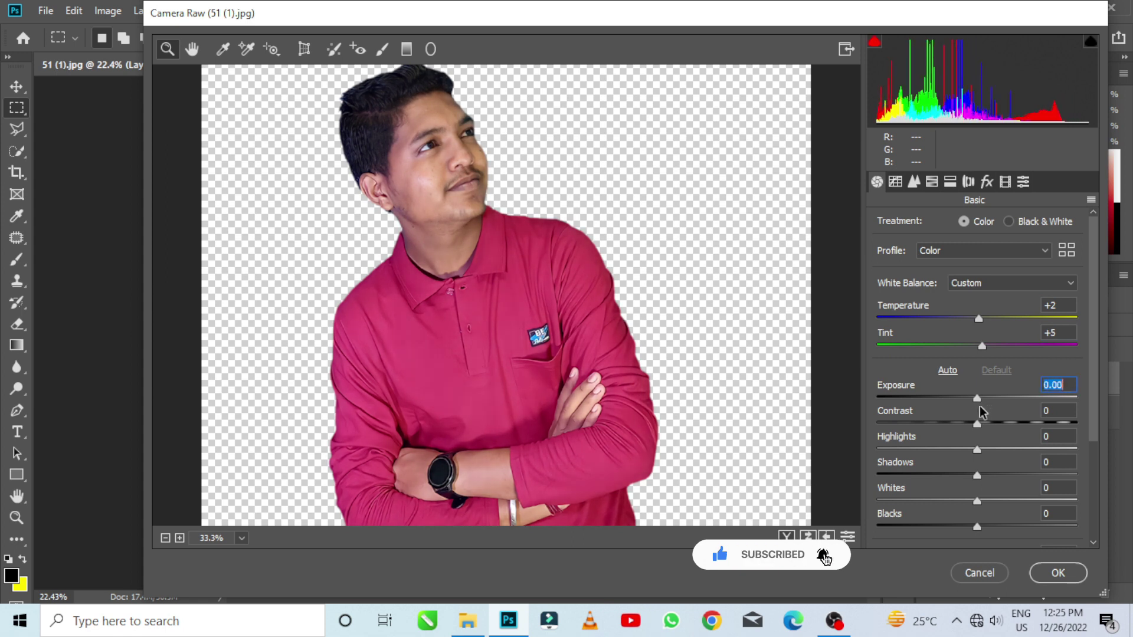
{"action": "mouse_move", "coordinate": [979, 426]}
{"action": "left_mouse_down"}
{"action": "mouse_move", "coordinate": [966, 467]}
{"action": "mouse_move", "coordinate": [1034, 497]}
{"action": "mouse_move", "coordinate": [968, 529]}
{"action": "mouse_move", "coordinate": [986, 536]}
{"action": "mouse_move", "coordinate": [989, 491]}
{"action": "left_mouse_up"}
{"action": "scroll", "coordinate": [1028, 468], "scroll_direction": "down", "scroll_amount": 3}
{"action": "scroll", "coordinate": [981, 513], "scroll_direction": "down", "scroll_amount": 1}
Open the HSL Hue adjustments and reset the Reds hue to 0.
{"action": "left_click", "coordinate": [932, 183]}
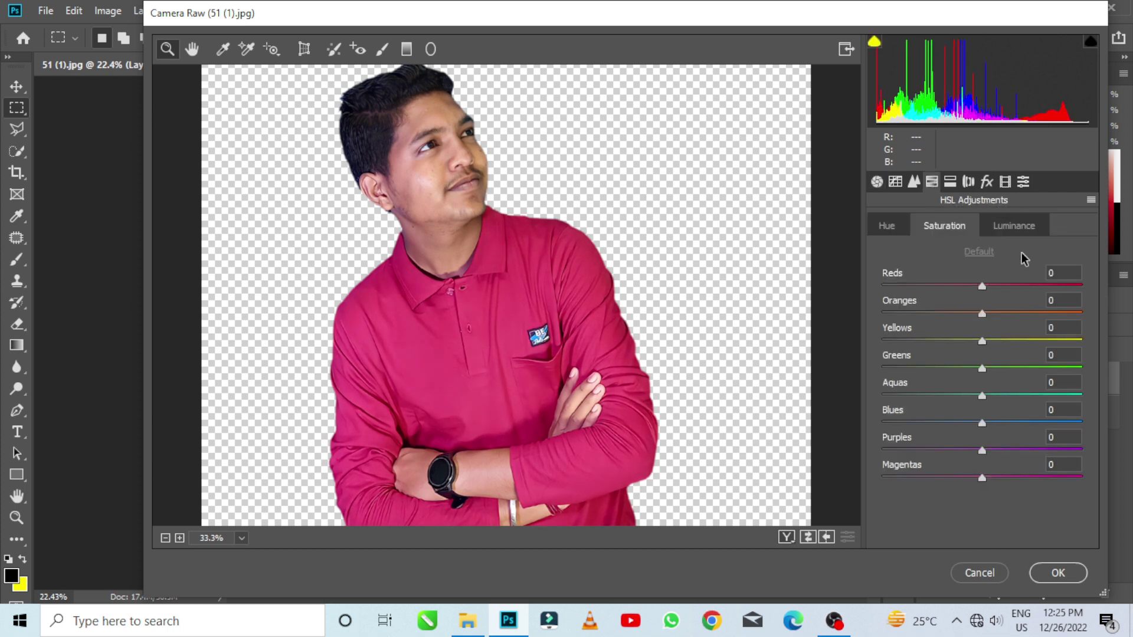
{"action": "left_click", "coordinate": [887, 226]}
{"action": "mouse_move", "coordinate": [982, 285]}
{"action": "left_mouse_down"}
{"action": "mouse_move", "coordinate": [1008, 285]}
{"action": "mouse_move", "coordinate": [943, 286]}
{"action": "mouse_move", "coordinate": [993, 314]}
{"action": "left_mouse_up"}
{"action": "double_click", "coordinate": [943, 287]}
{"action": "type", "text": "0"}
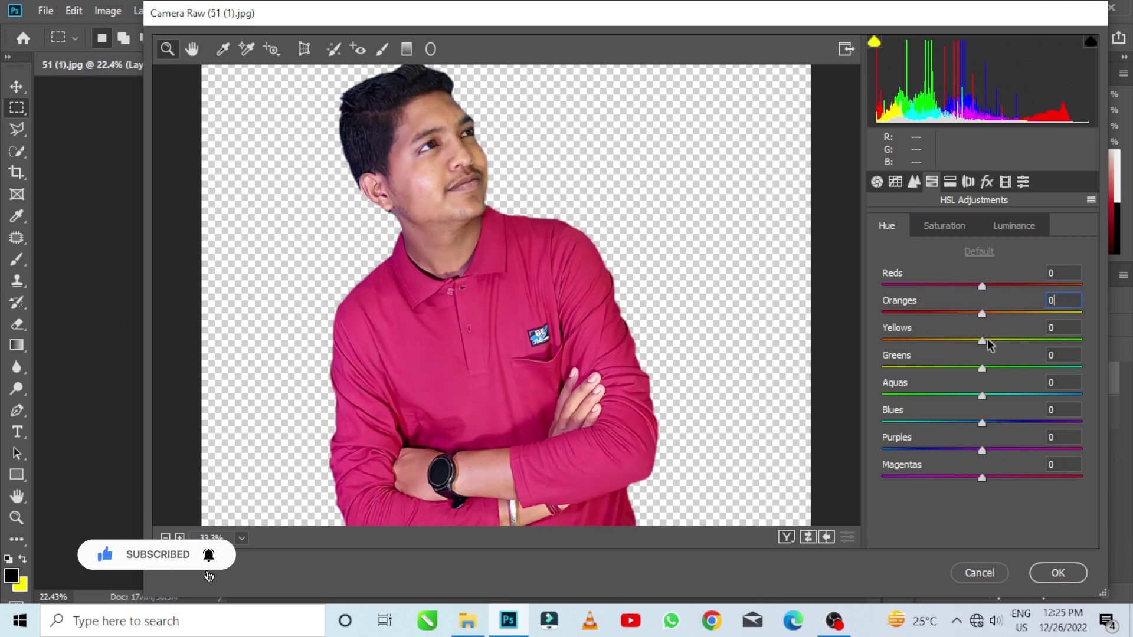
{"action": "key", "text": "Down"}
{"action": "key", "text": "Down"}
{"action": "key", "text": "Down"}
Shift the Yellows hue to -58 and the Greens hue to +1.
{"action": "left_click", "coordinate": [485, 158]}
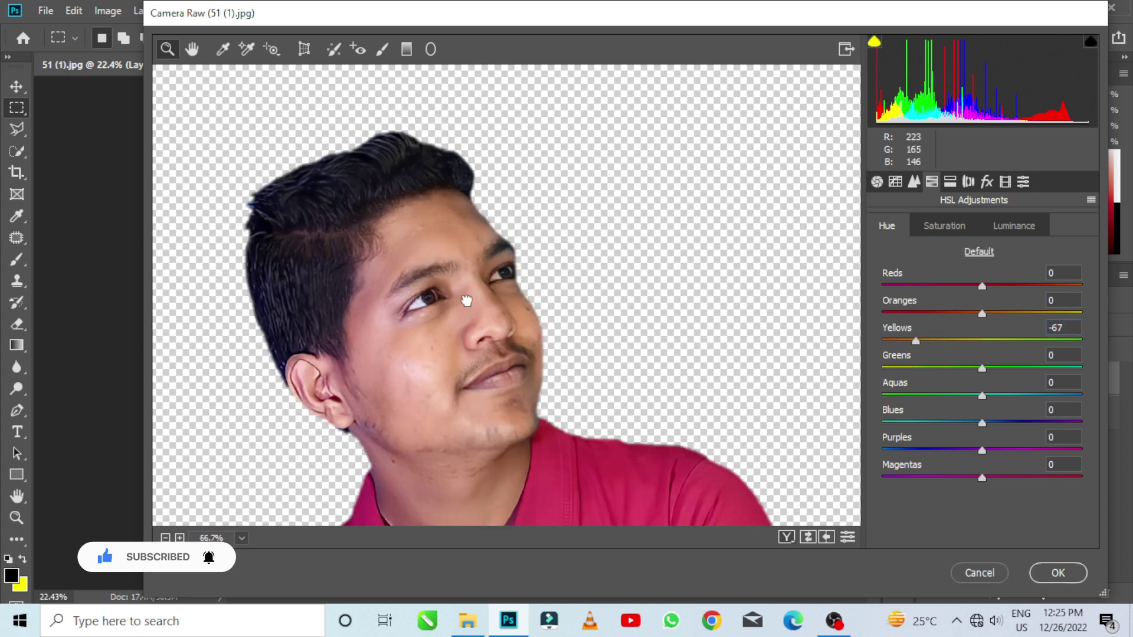
{"action": "left_click_drag", "start_coordinate": [916, 341], "coordinate": [995, 342]}
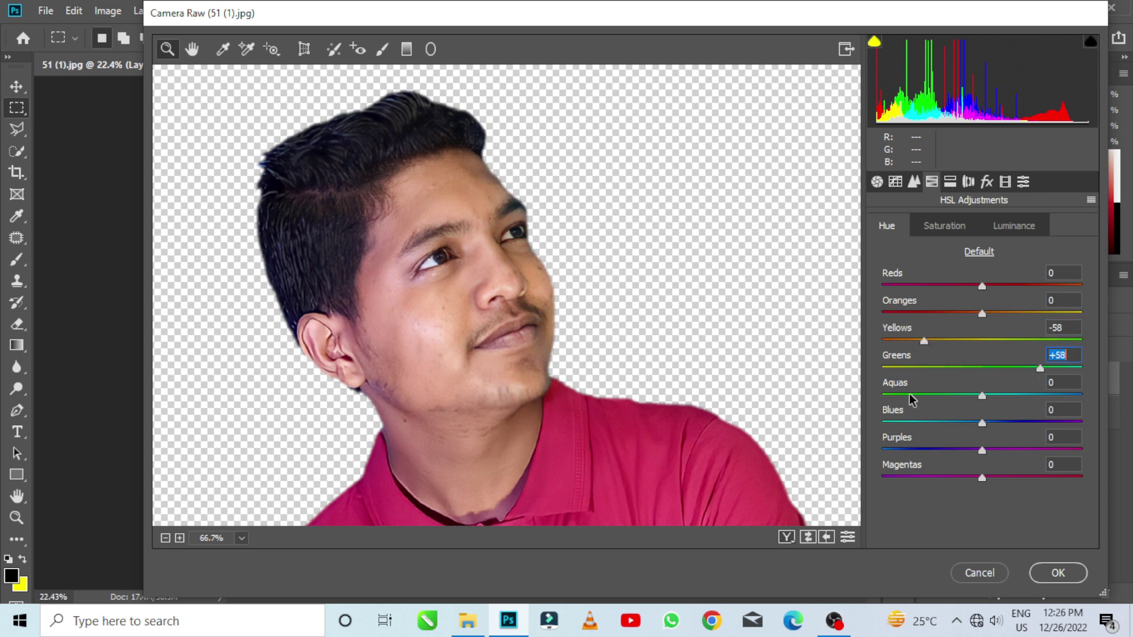
{"action": "left_click_drag", "start_coordinate": [982, 371], "coordinate": [885, 413]}
{"action": "mouse_move", "coordinate": [885, 368]}
{"action": "left_mouse_down"}
{"action": "mouse_move", "coordinate": [683, 455]}
{"action": "mouse_move", "coordinate": [1017, 439]}
{"action": "left_mouse_up"}
{"action": "scroll", "coordinate": [590, 328], "scroll_direction": "down", "scroll_amount": 5}
{"action": "left_click", "coordinate": [596, 337], "text": "alt"}
{"action": "scroll", "coordinate": [596, 336], "scroll_direction": "down", "scroll_amount": 1}
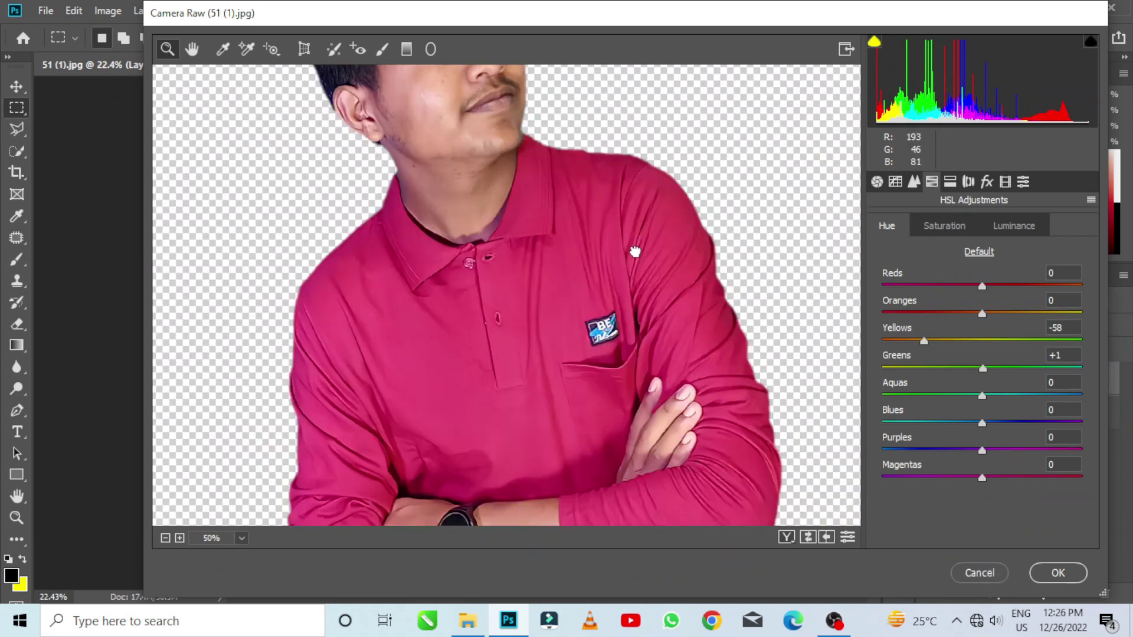
{"action": "key", "text": "Up"}
{"action": "key", "text": "Up"}
{"action": "key", "text": "Up"}
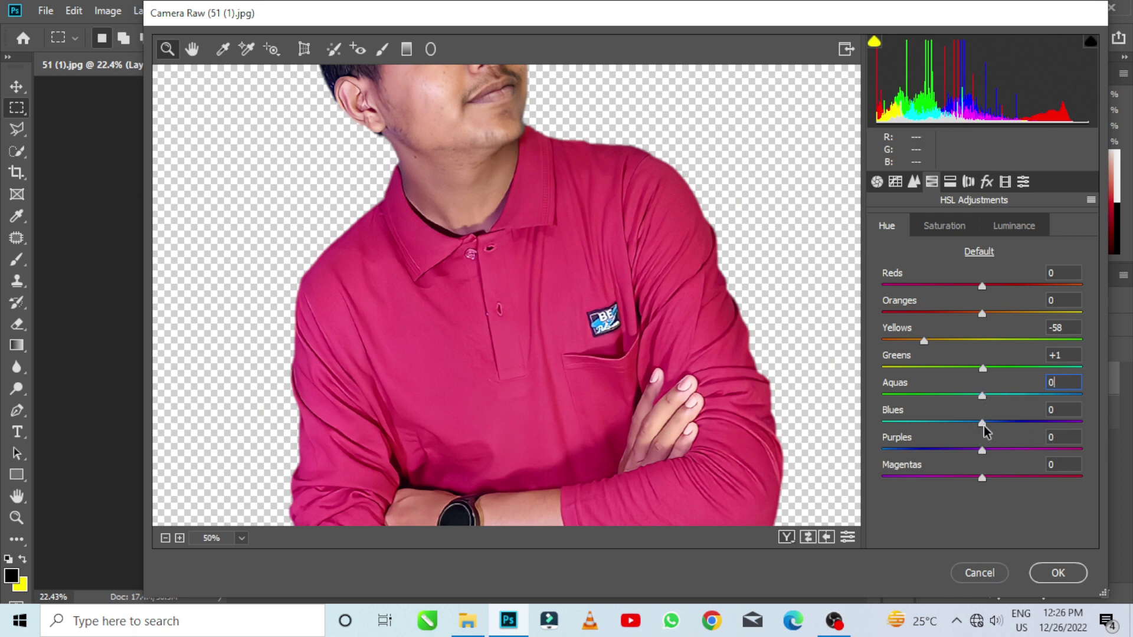
Set the Blues hue (typed +13, then tried lower) and the Magentas hue to +16.
{"action": "left_click_drag", "start_coordinate": [983, 423], "coordinate": [928, 422]}
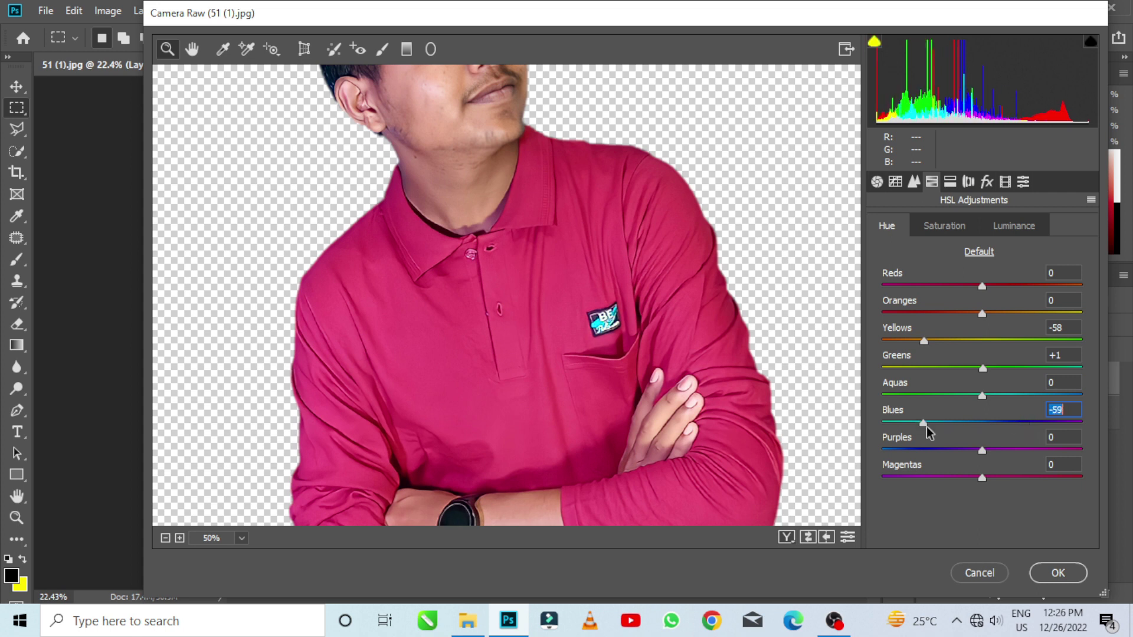
{"action": "scroll", "coordinate": [757, 389], "scroll_direction": "up", "scroll_amount": 1}
{"action": "scroll", "coordinate": [757, 389], "scroll_direction": "up", "scroll_amount": 2}
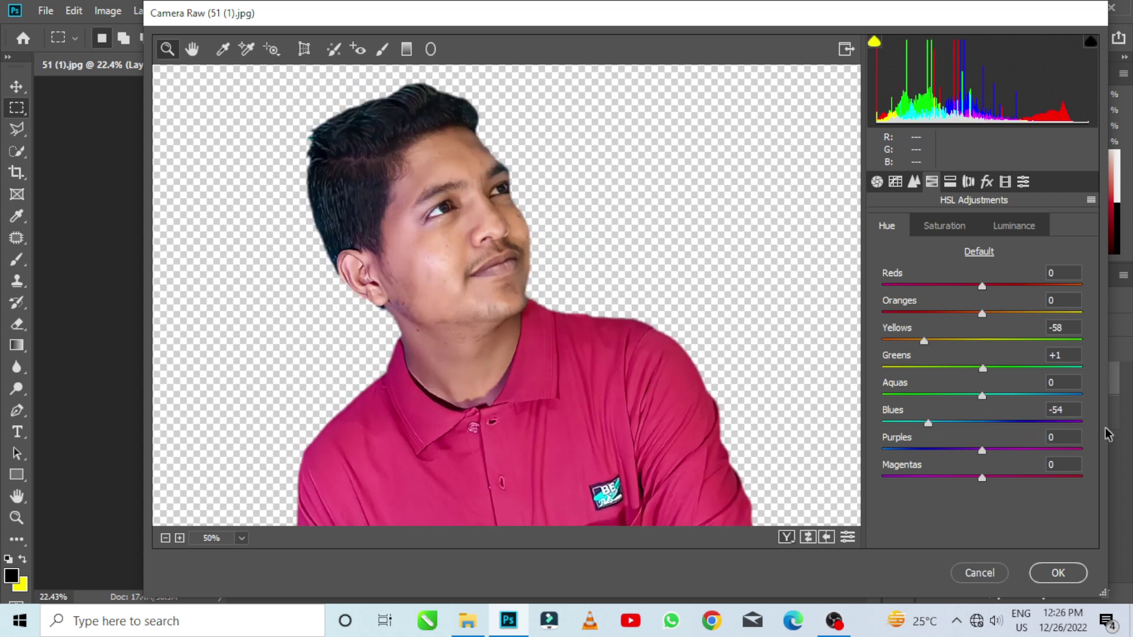
{"action": "left_click", "coordinate": [1060, 410]}
{"action": "type", "text": "100"}
{"action": "key", "text": "Return"}
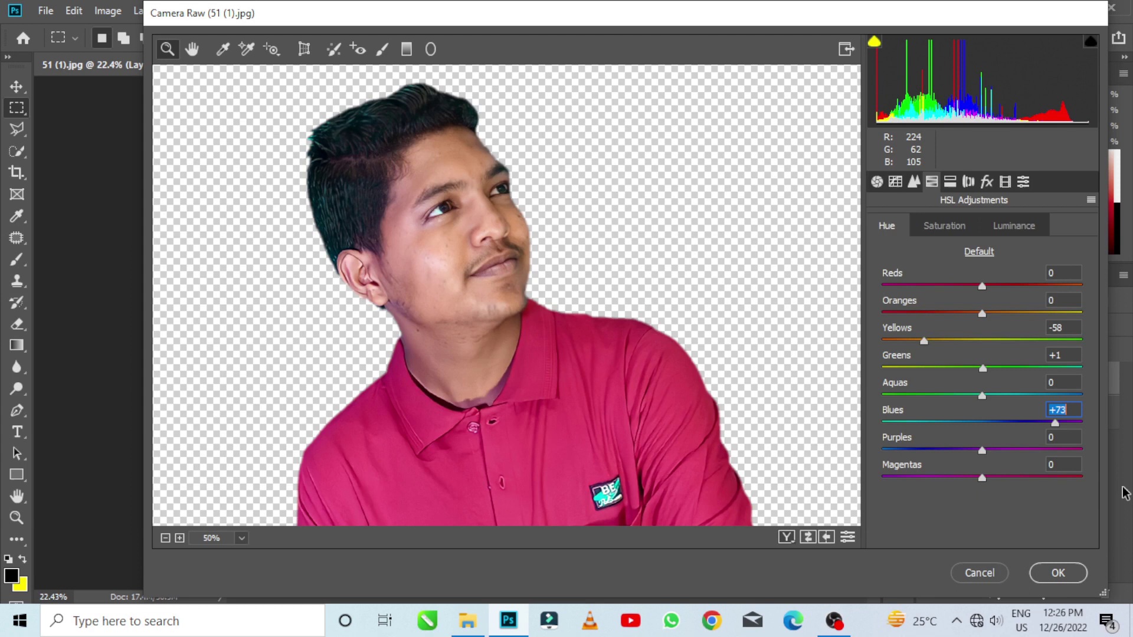
{"action": "type", "text": "13"}
{"action": "key", "text": "Tab"}
{"action": "type", "text": "100"}
{"action": "key", "text": "Return"}
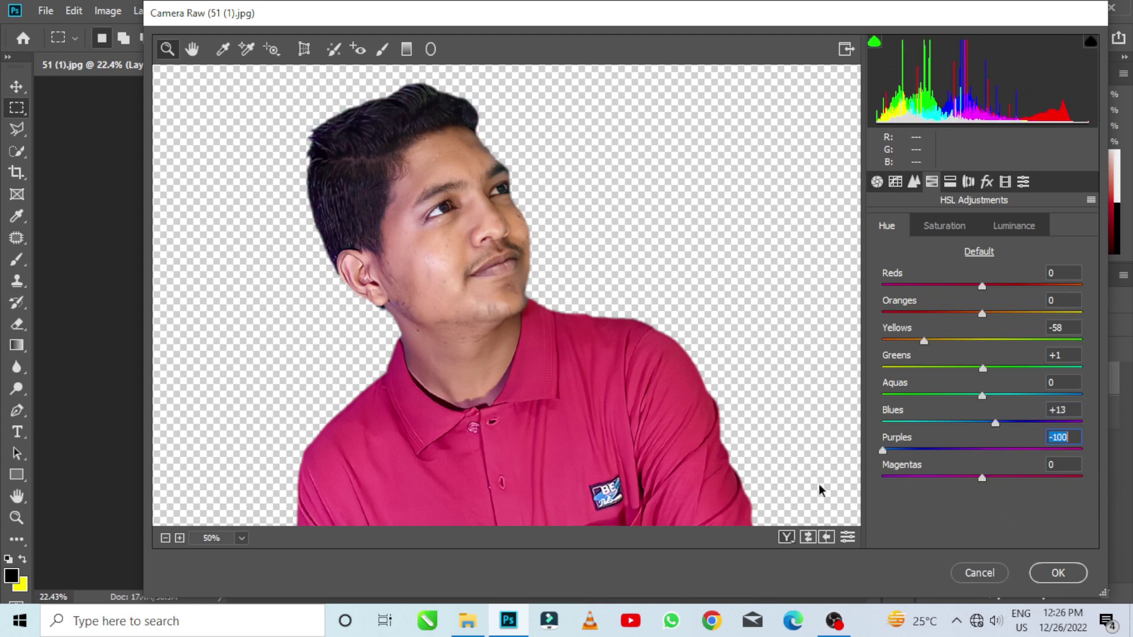
{"action": "type", "text": "0"}
{"action": "type", "text": "100"}
{"action": "key", "text": "Return"}
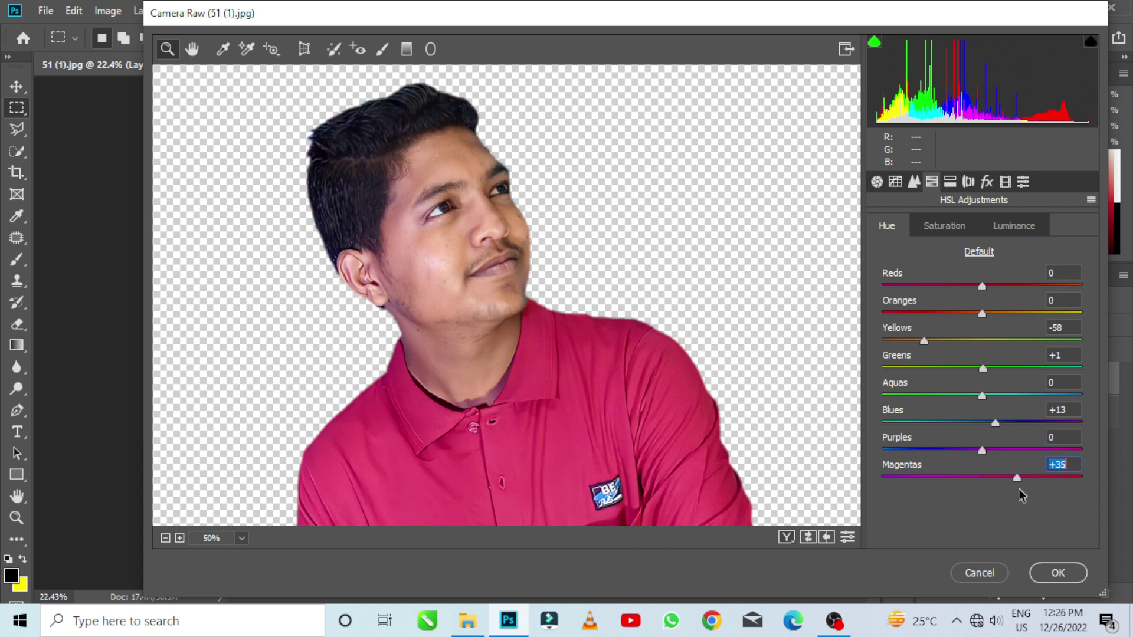
{"action": "mouse_move", "coordinate": [1012, 492]}
{"action": "left_mouse_down"}
{"action": "mouse_move", "coordinate": [1052, 485]}
{"action": "mouse_move", "coordinate": [986, 478]}
{"action": "mouse_move", "coordinate": [998, 478]}
{"action": "left_mouse_up"}
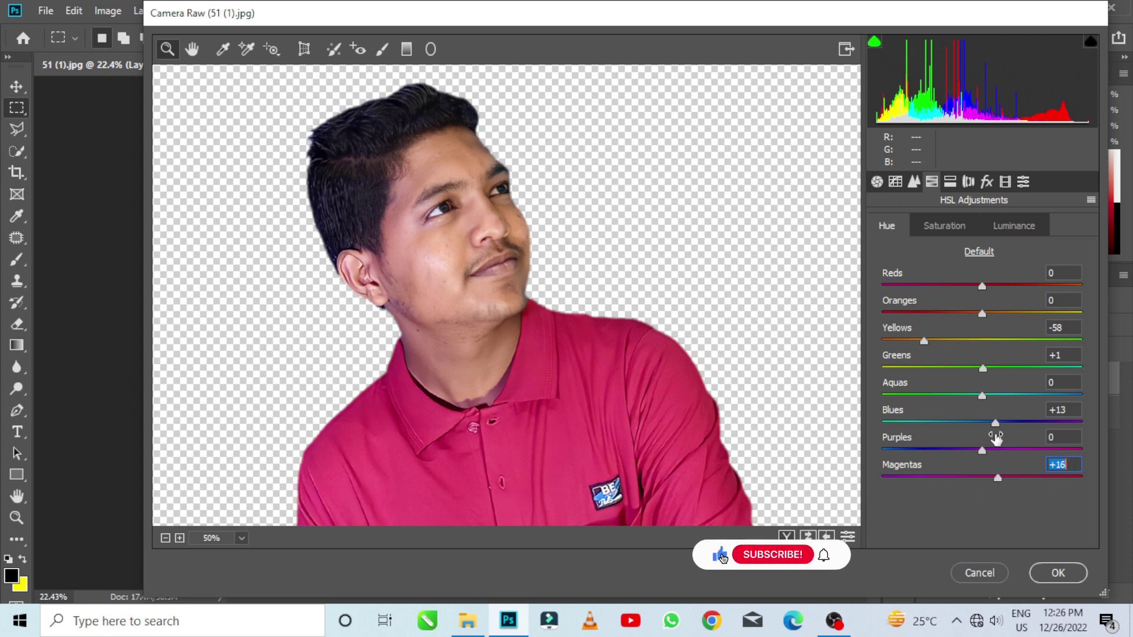
{"action": "mouse_move", "coordinate": [993, 429]}
{"action": "left_mouse_down"}
{"action": "mouse_move", "coordinate": [1052, 435]}
{"action": "mouse_move", "coordinate": [932, 466]}
{"action": "left_mouse_up"}
Boost Reds (+14) and Oranges (+12) saturation, lower Yellows and Greens, set Blues +3.
{"action": "left_click", "coordinate": [942, 225]}
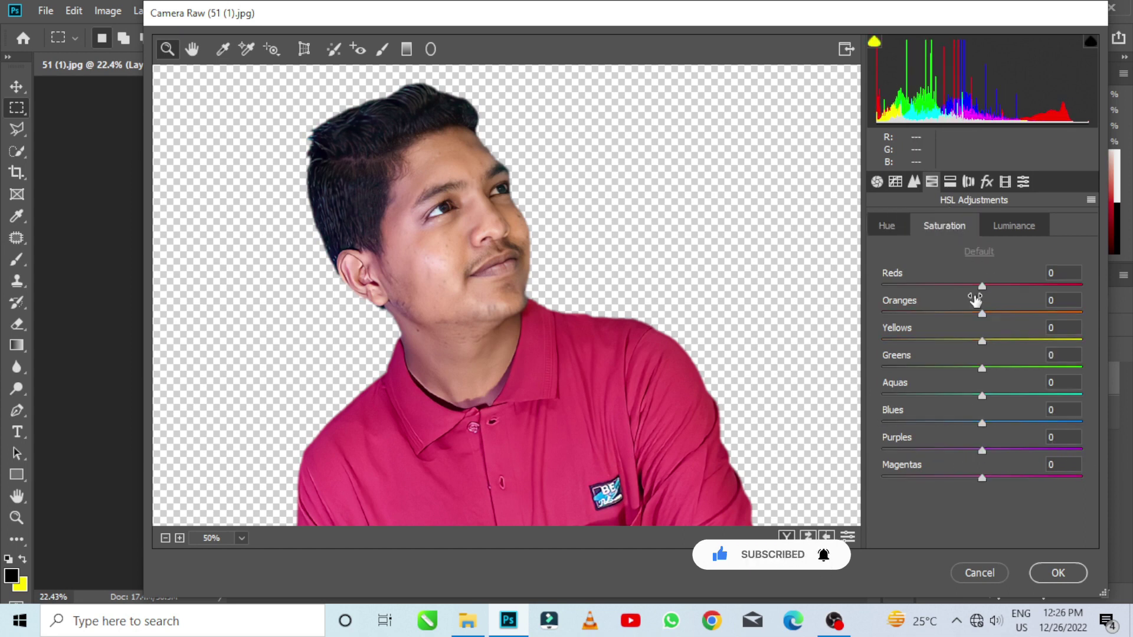
{"action": "left_click_drag", "start_coordinate": [991, 284], "coordinate": [998, 291]}
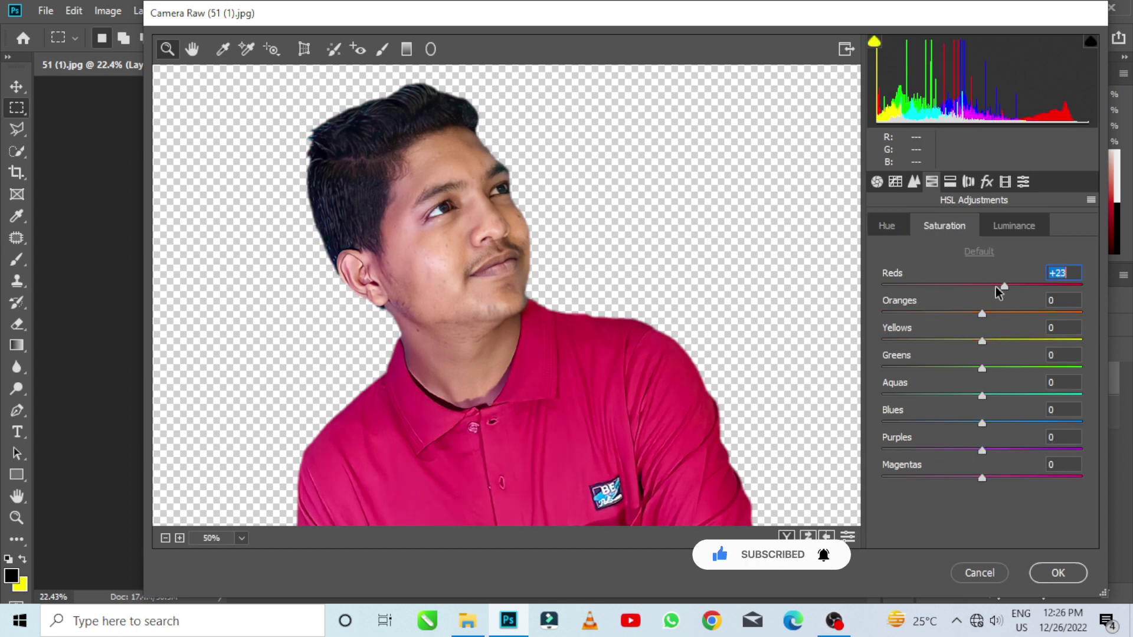
{"action": "mouse_move", "coordinate": [982, 314]}
{"action": "left_mouse_down"}
{"action": "mouse_move", "coordinate": [1038, 320]}
{"action": "mouse_move", "coordinate": [946, 340]}
{"action": "left_mouse_up"}
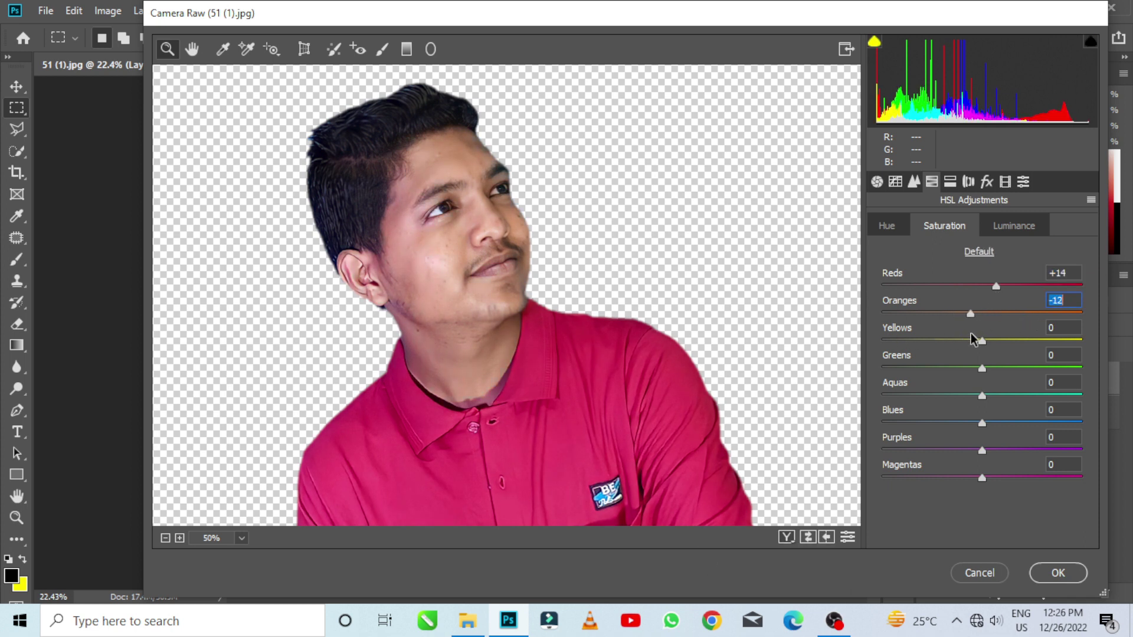
{"action": "mouse_move", "coordinate": [982, 341]}
{"action": "left_mouse_down"}
{"action": "mouse_move", "coordinate": [822, 349]}
{"action": "mouse_move", "coordinate": [903, 347]}
{"action": "left_mouse_up"}
{"action": "mouse_move", "coordinate": [983, 369]}
{"action": "left_mouse_down"}
{"action": "mouse_move", "coordinate": [862, 399]}
{"action": "mouse_move", "coordinate": [1054, 423]}
{"action": "left_mouse_up"}
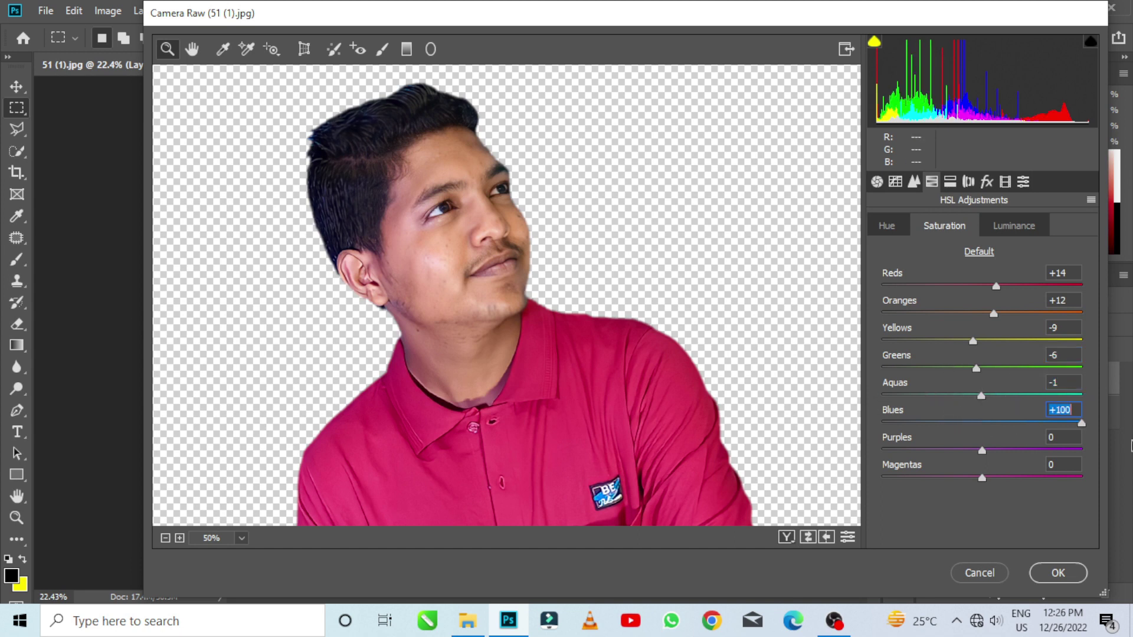
{"action": "type", "text": "3"}
{"action": "key", "text": "Return"}
Set Purples saturation to -31 and Magentas saturation to -2.
{"action": "left_click_drag", "start_coordinate": [984, 451], "coordinate": [904, 452]}
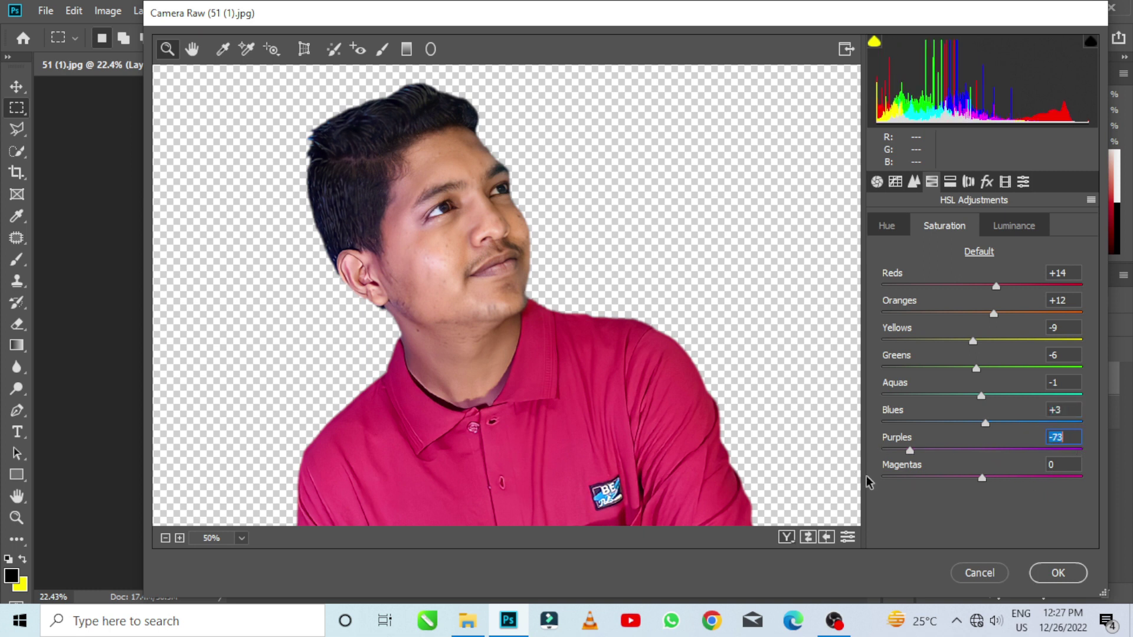
{"action": "type", "text": "-31"}
{"action": "key", "text": "Return"}
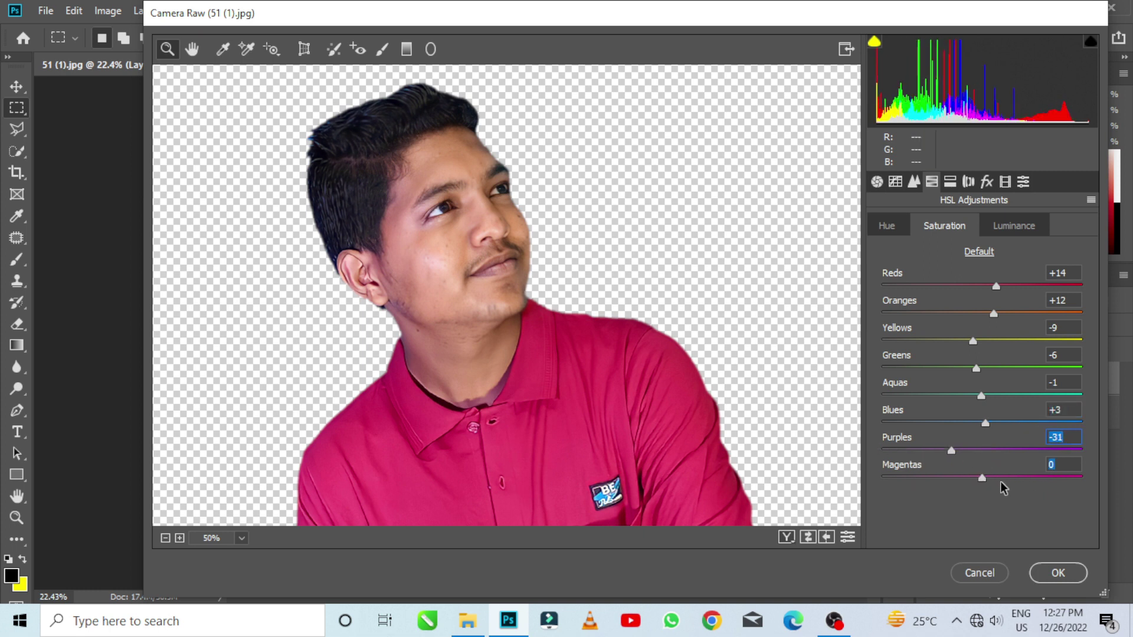
{"action": "type", "text": "-100-26"}
{"action": "key", "text": "Return"}
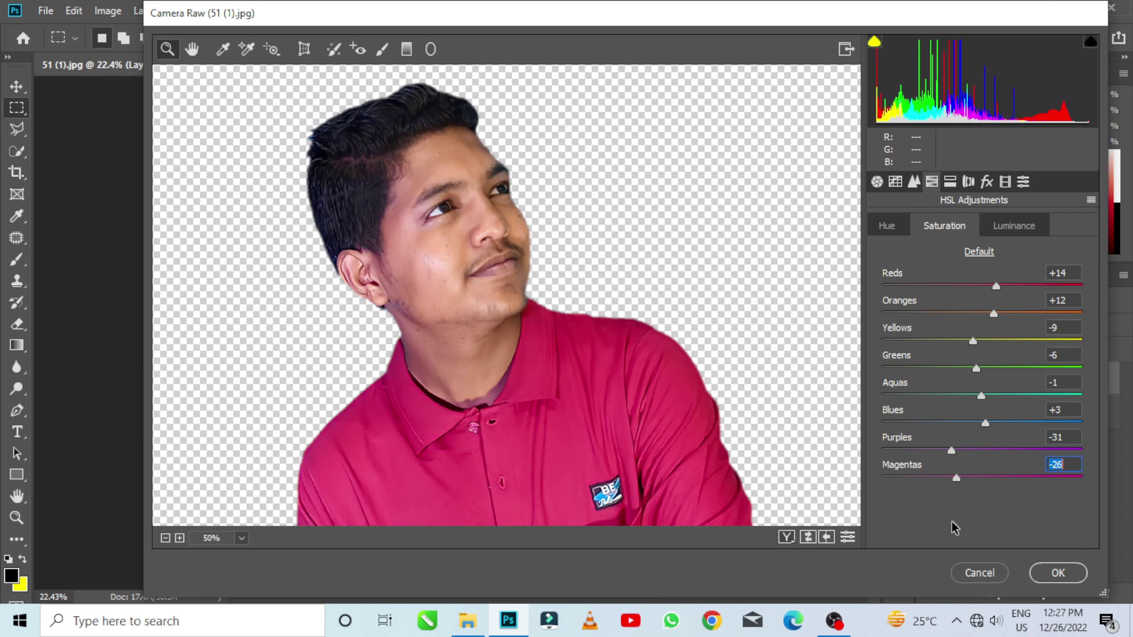
{"action": "type", "text": "-2"}
{"action": "key", "text": "Return"}
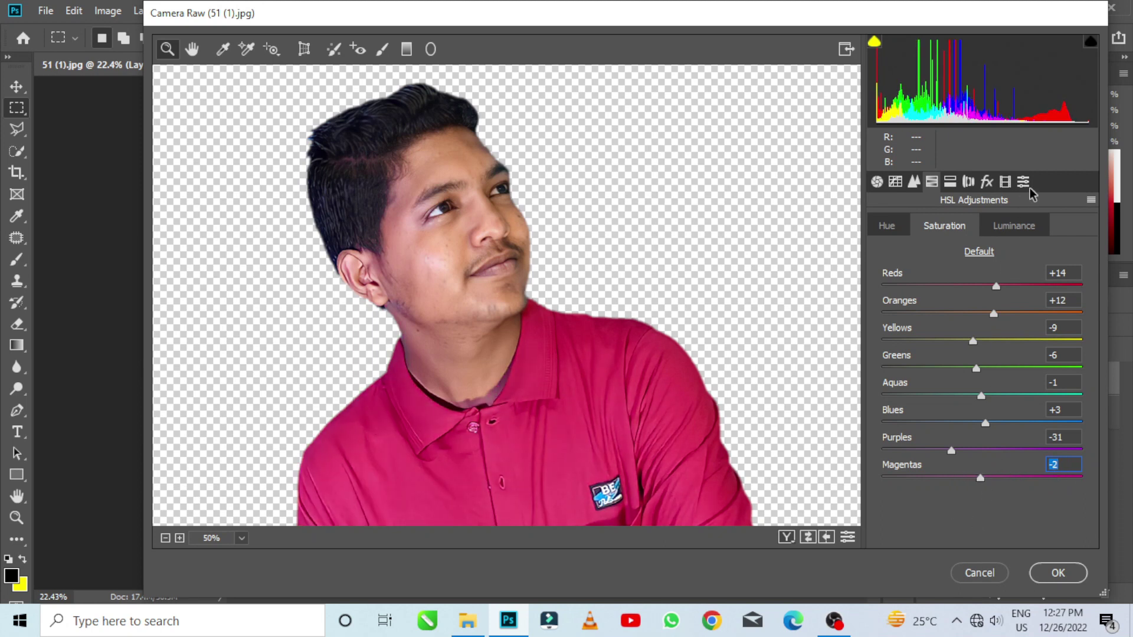
Tweak luminance, darkening Reds and Blues and brightening Oranges, then apply the Camera Raw grade.
{"action": "left_click", "coordinate": [1013, 227]}
{"action": "left_click", "coordinate": [978, 286]}
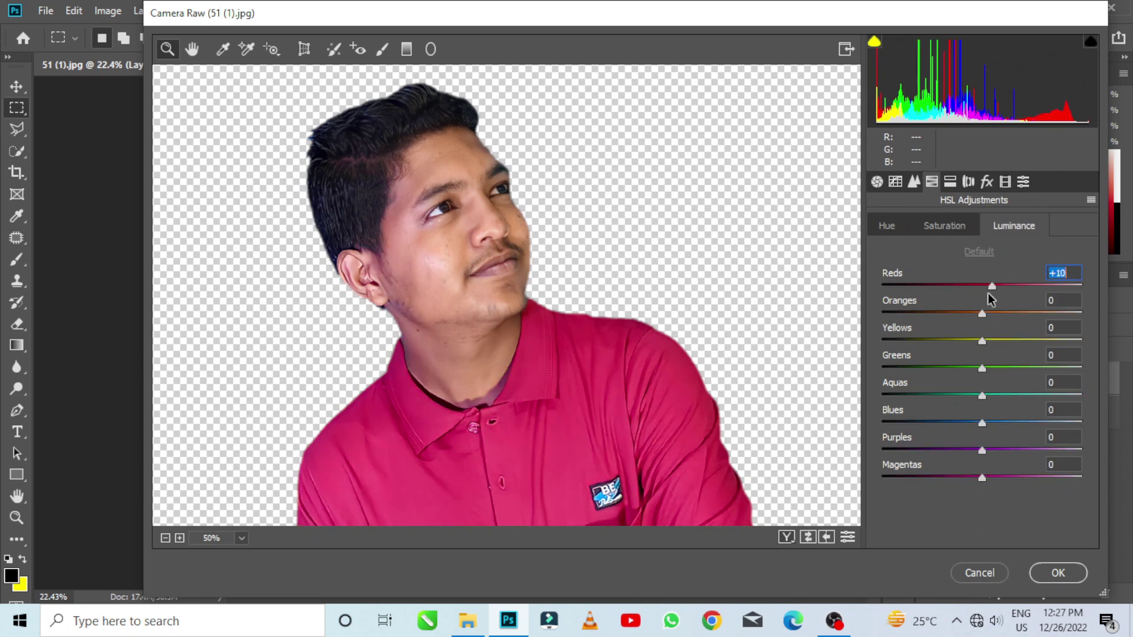
{"action": "left_click_drag", "start_coordinate": [991, 314], "coordinate": [994, 341]}
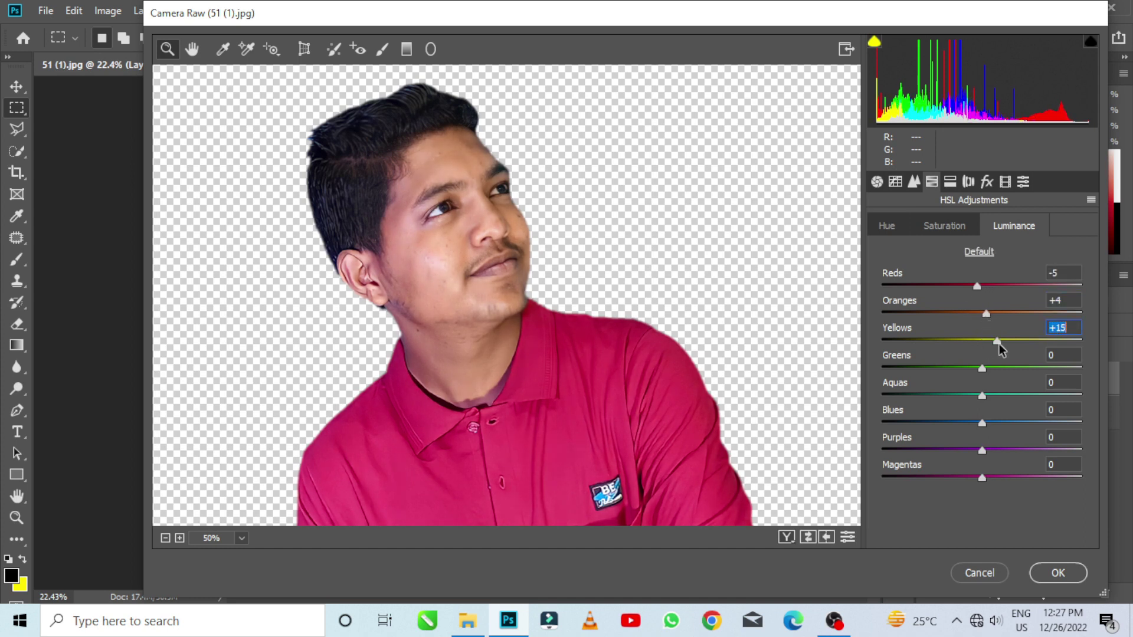
{"action": "left_click", "coordinate": [978, 422]}
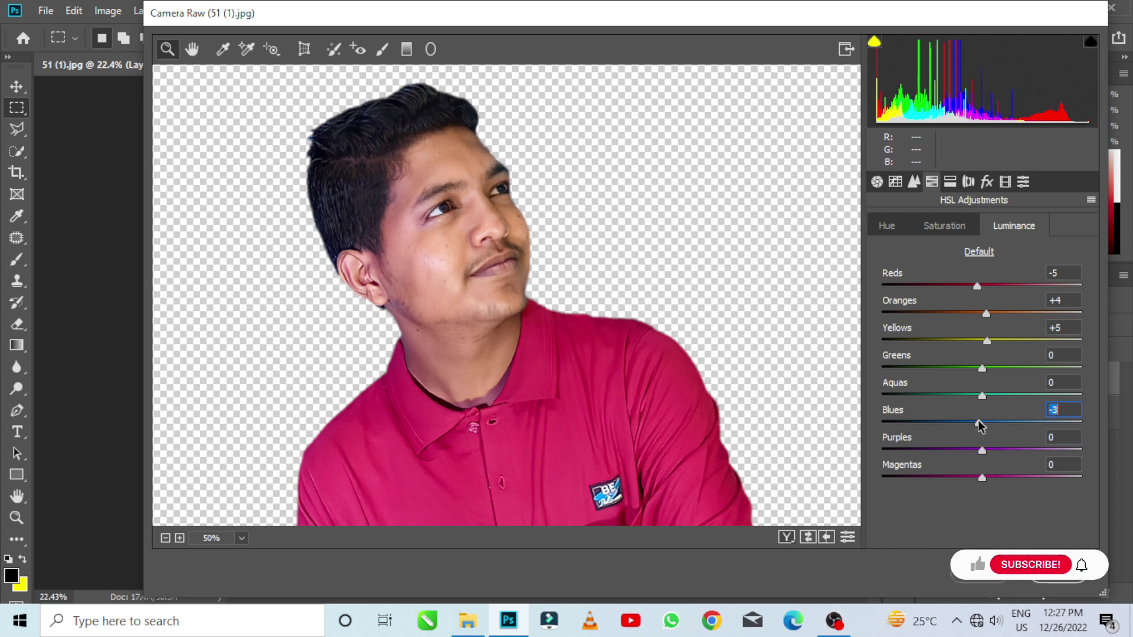
{"action": "key", "text": "Return"}
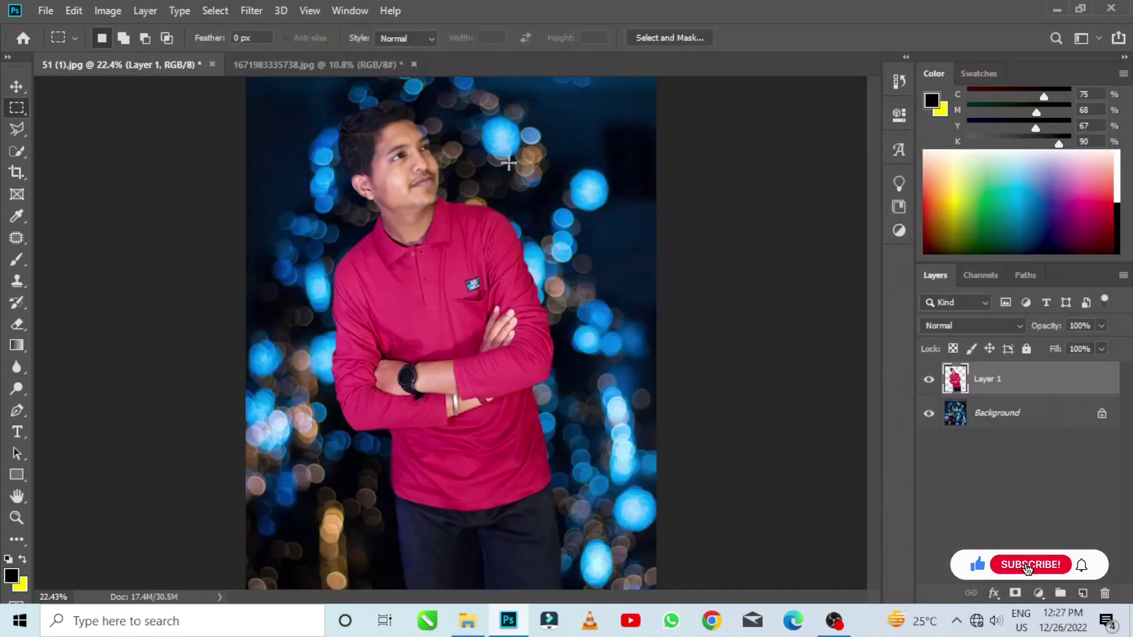
Zoom in and pan the view to the man's jaw and neck below his ear.
{"action": "scroll", "coordinate": [388, 162], "scroll_direction": "up", "scroll_amount": 2}
{"action": "scroll", "coordinate": [388, 161], "scroll_direction": "up", "scroll_amount": 2}
{"action": "scroll", "coordinate": [390, 159], "scroll_direction": "up", "scroll_amount": 3}
{"action": "scroll", "coordinate": [413, 248], "scroll_direction": "up", "scroll_amount": 2}
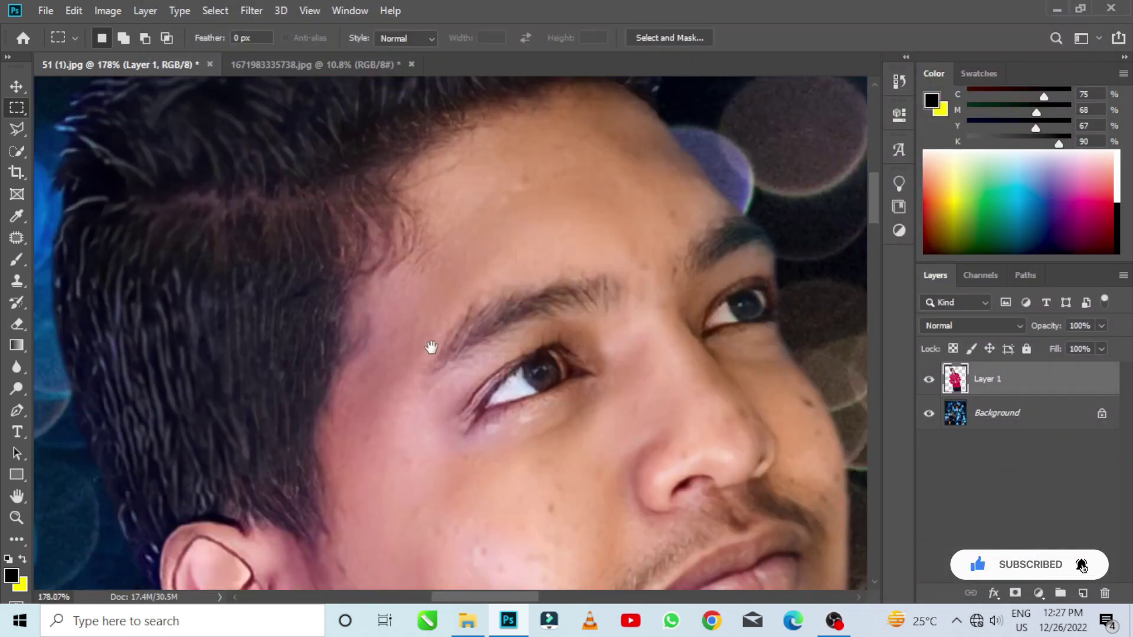
{"action": "scroll", "coordinate": [433, 401], "scroll_direction": "up", "scroll_amount": 1}
{"action": "scroll", "coordinate": [434, 466], "scroll_direction": "up", "scroll_amount": 1}
{"action": "scroll", "coordinate": [434, 466], "scroll_direction": "down", "scroll_amount": 3}
{"action": "scroll", "coordinate": [481, 334], "scroll_direction": "down", "scroll_amount": 2}
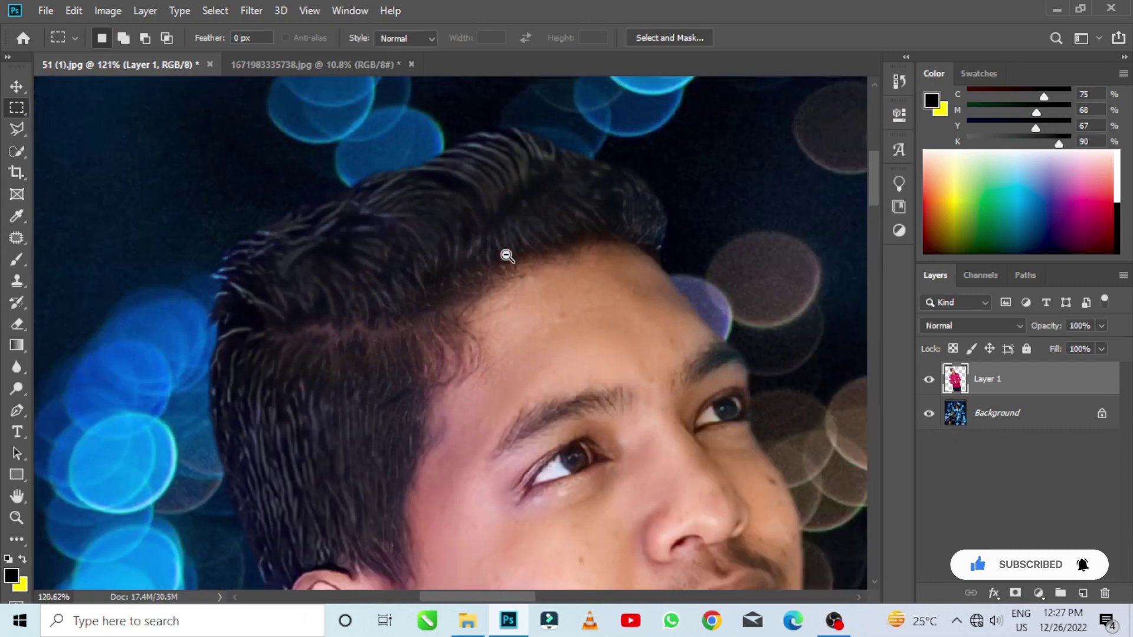
{"action": "left_click_drag", "start_coordinate": [527, 374], "coordinate": [530, 174]}
{"action": "scroll", "coordinate": [528, 236], "scroll_direction": "down", "scroll_amount": 3}
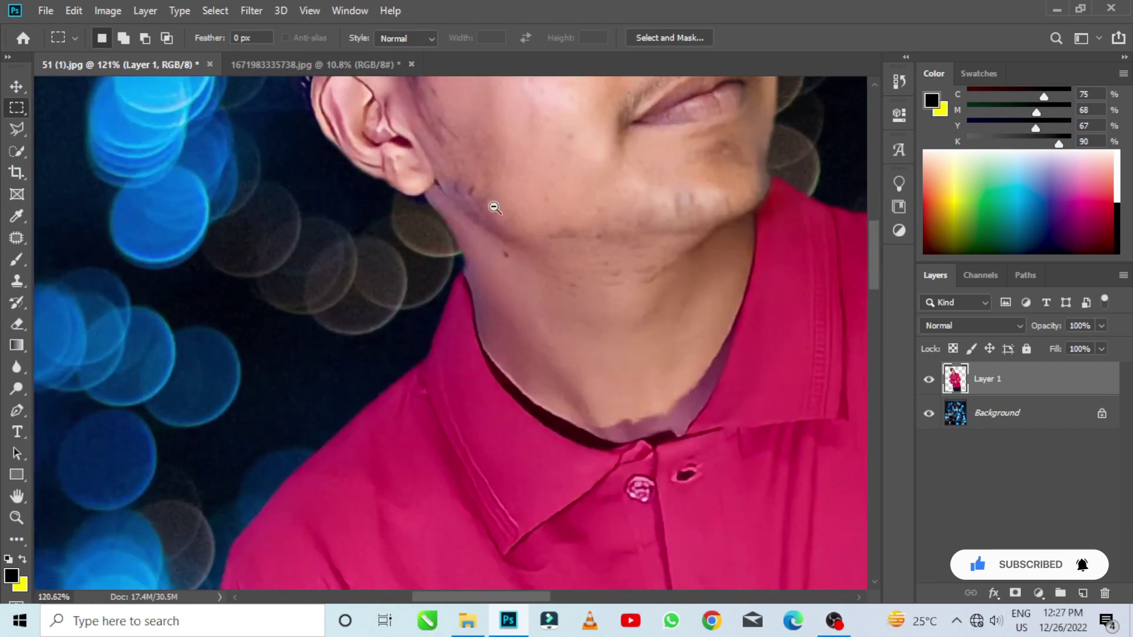
{"action": "scroll", "coordinate": [494, 208], "scroll_direction": "up", "scroll_amount": 2}
{"action": "scroll", "coordinate": [470, 222], "scroll_direction": "up", "scroll_amount": 1}
Patch the dark blemishes below the ear with clean skin, then fit the composite on screen.
{"action": "left_click", "coordinate": [17, 255]}
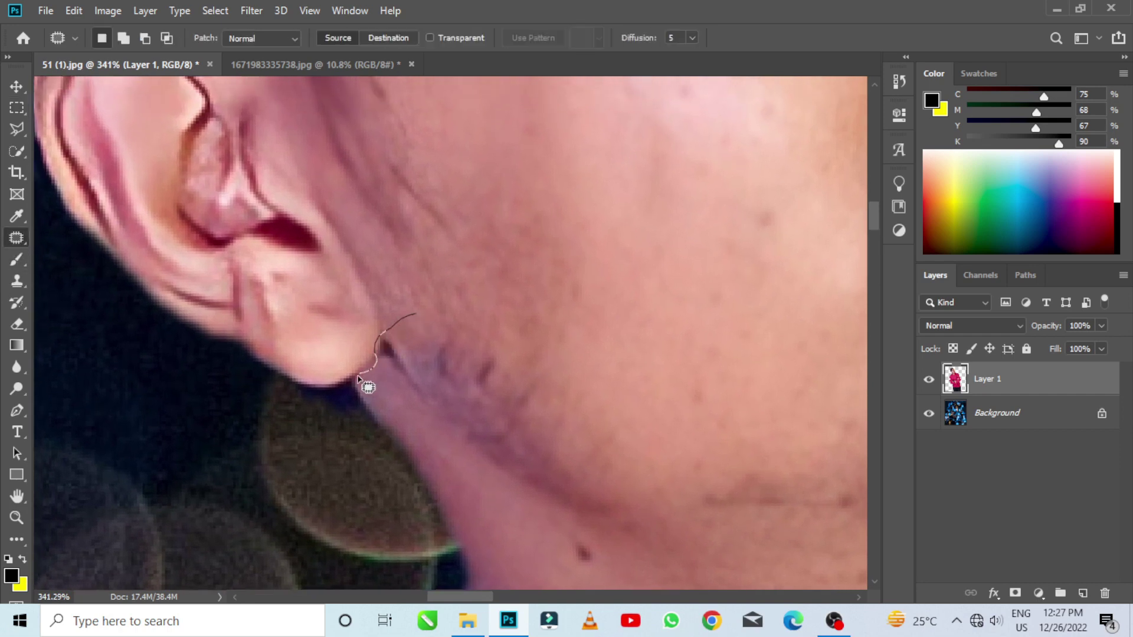
{"action": "left_click_drag", "start_coordinate": [359, 376], "coordinate": [416, 316]}
{"action": "left_click_drag", "start_coordinate": [461, 366], "coordinate": [675, 332]}
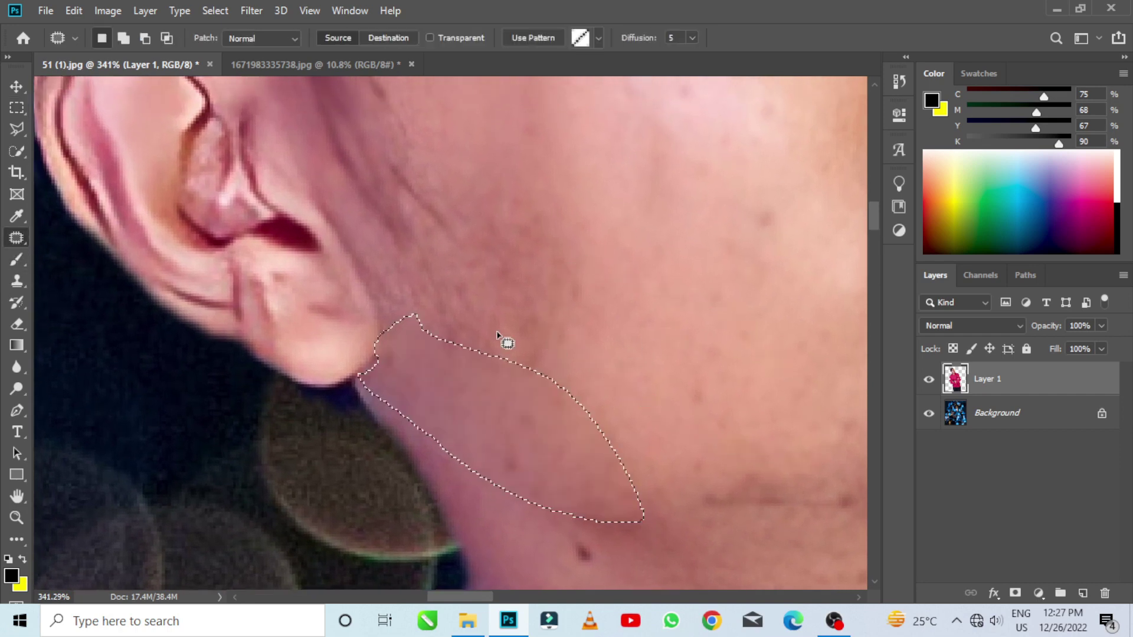
{"action": "scroll", "coordinate": [498, 337], "scroll_direction": "down", "scroll_amount": 3}
{"action": "key", "text": "ctrl+0"}
{"action": "key", "text": "m"}
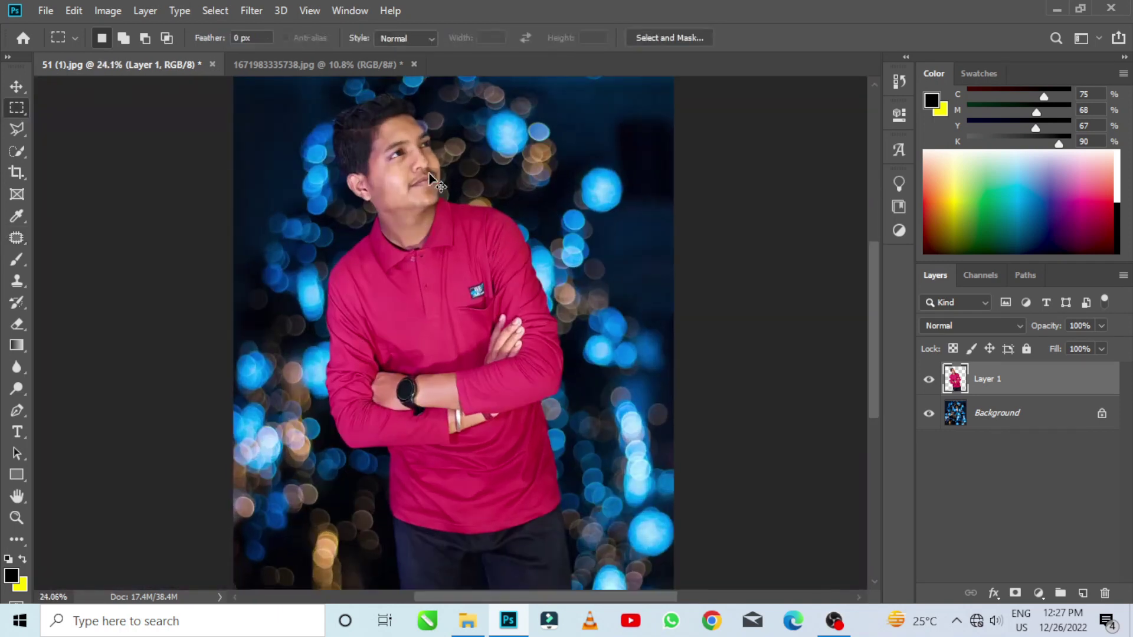
{"action": "key", "text": "ctrl+m"}
Nudge a midtone point, lower a shadow point and lift the upper tones slightly on the curve.
{"action": "left_click", "coordinate": [745, 239]}
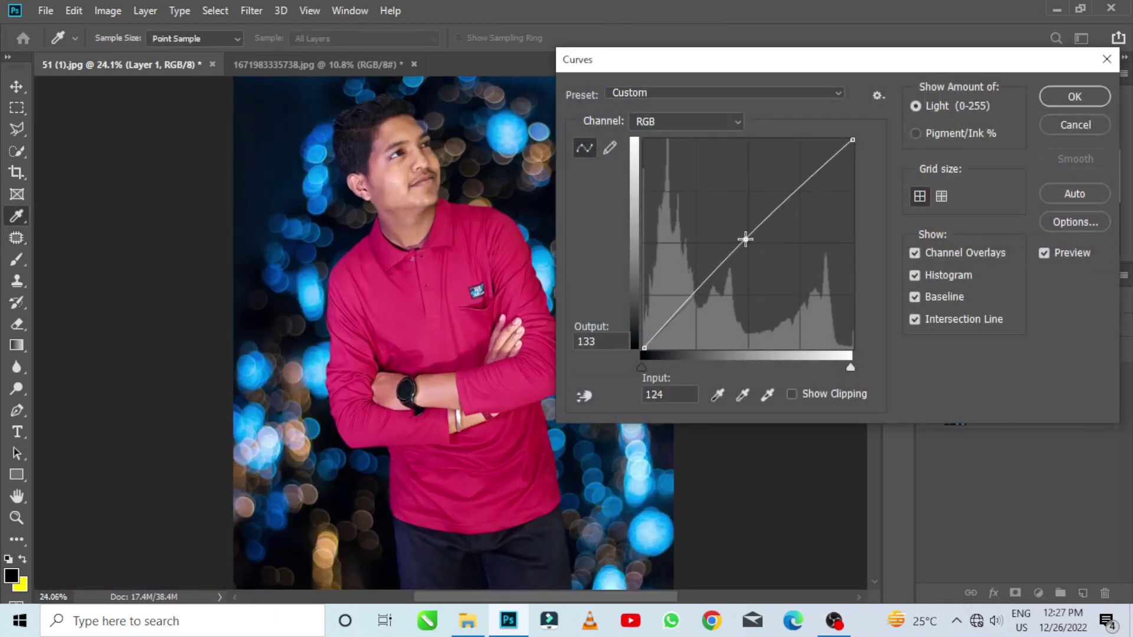
{"action": "left_click_drag", "start_coordinate": [745, 239], "coordinate": [746, 240]}
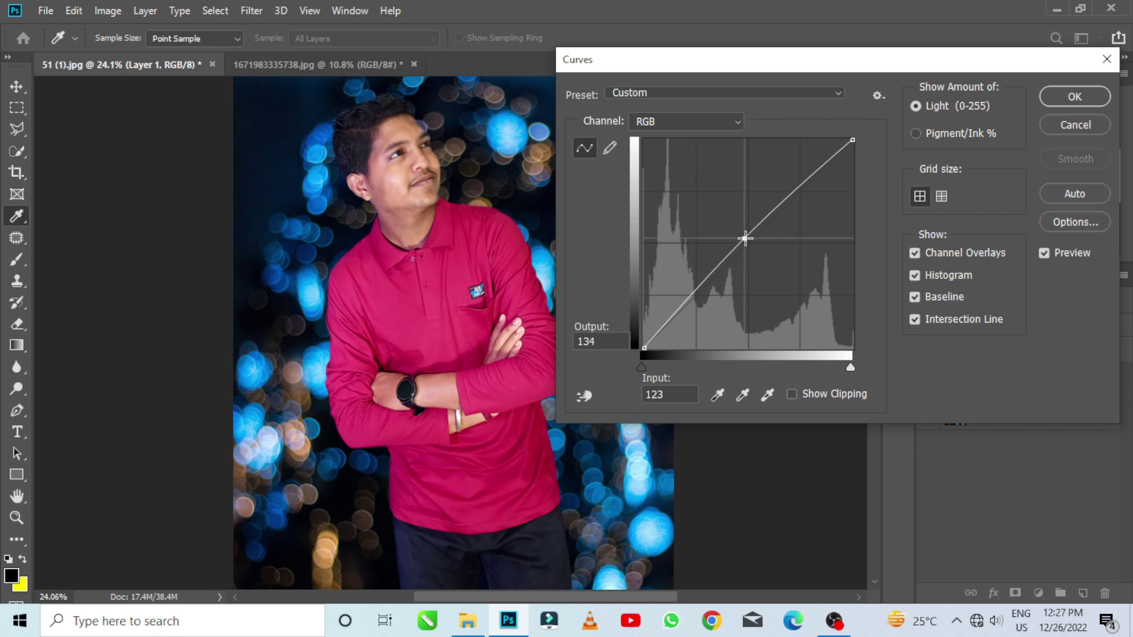
{"action": "left_click_drag", "start_coordinate": [682, 301], "coordinate": [685, 304]}
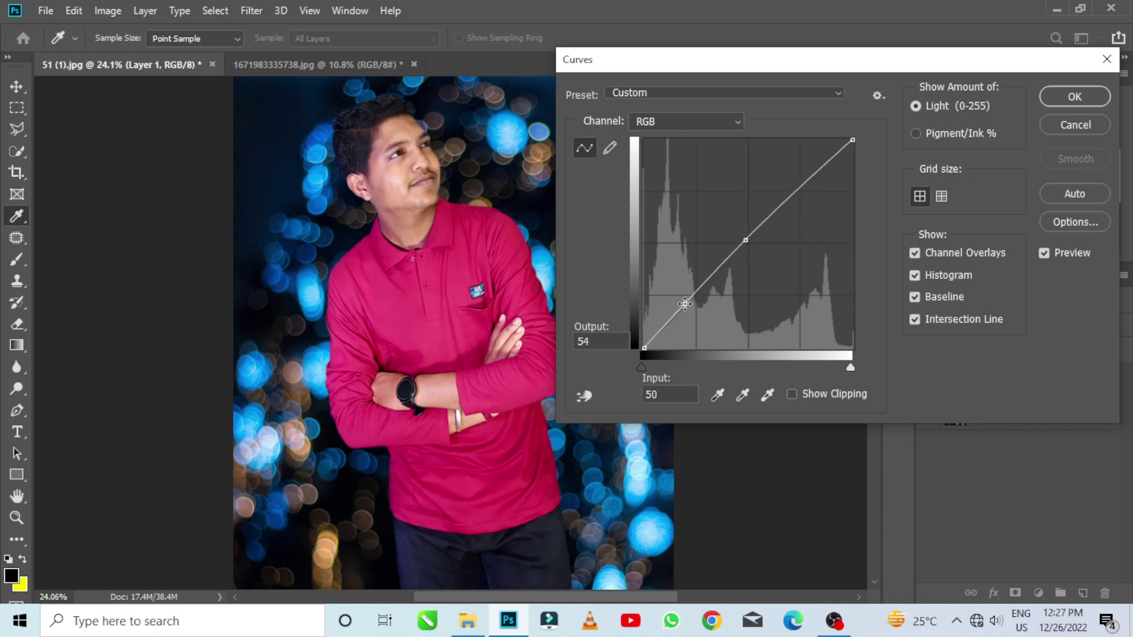
{"action": "left_click_drag", "start_coordinate": [806, 187], "coordinate": [806, 179]}
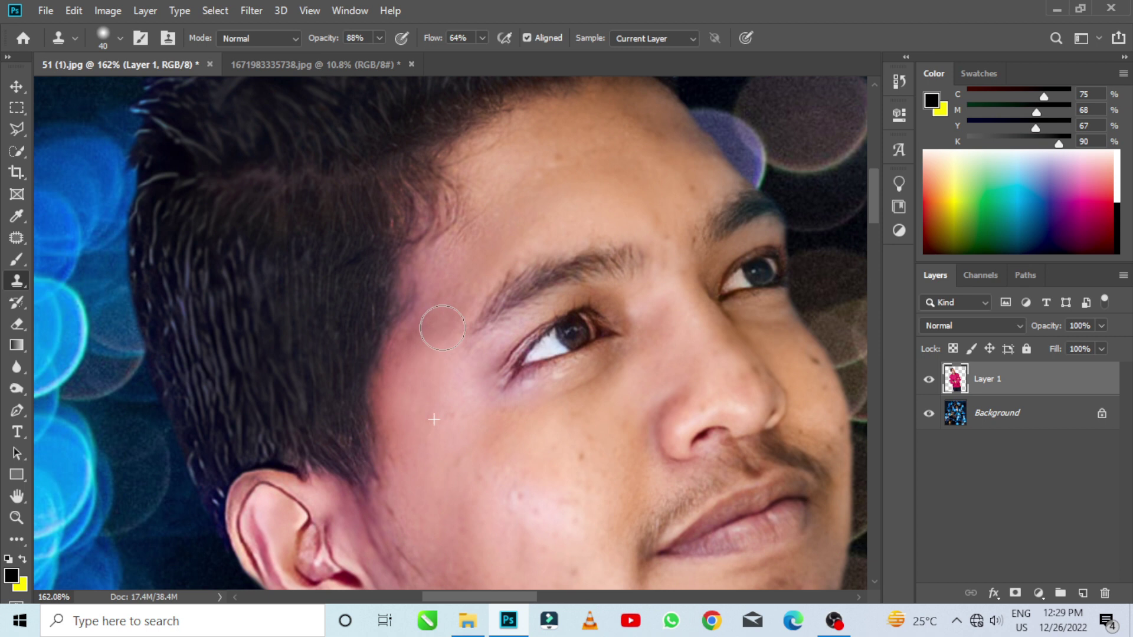
Clone Stamp clean skin over the blemishes on the man's temple.
{"action": "left_click", "coordinate": [421, 438], "text": "alt"}
{"action": "left_click_drag", "start_coordinate": [407, 364], "coordinate": [460, 282]}
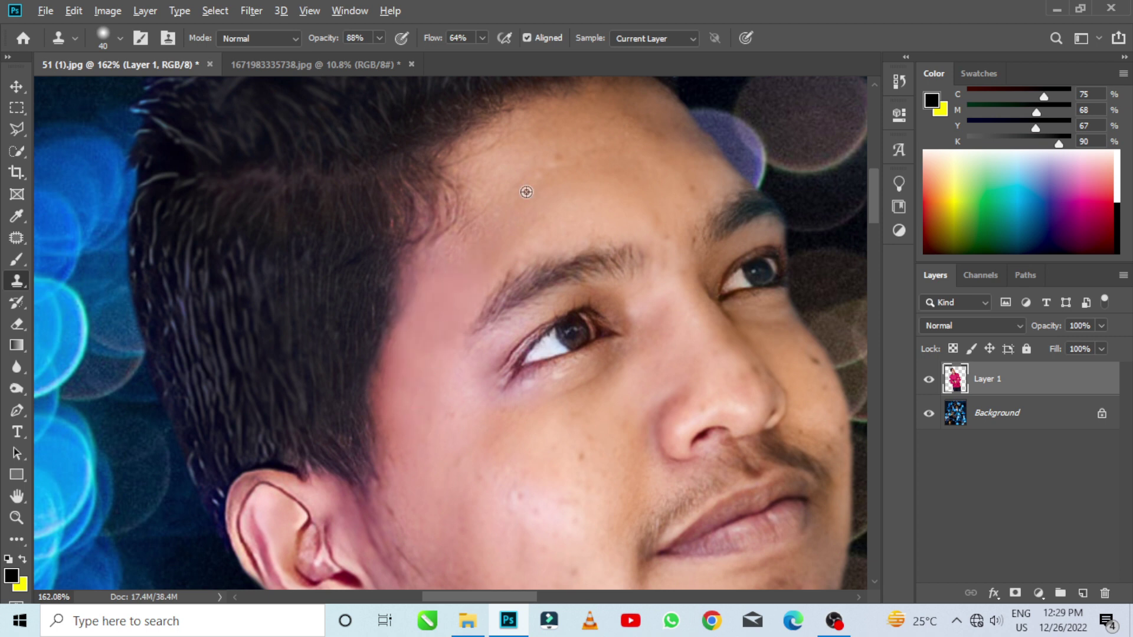
{"action": "scroll", "coordinate": [475, 258], "scroll_direction": "up", "scroll_amount": 5}
Soften the temple skin with the Blur tool and zoom back out.
{"action": "key", "text": "r"}
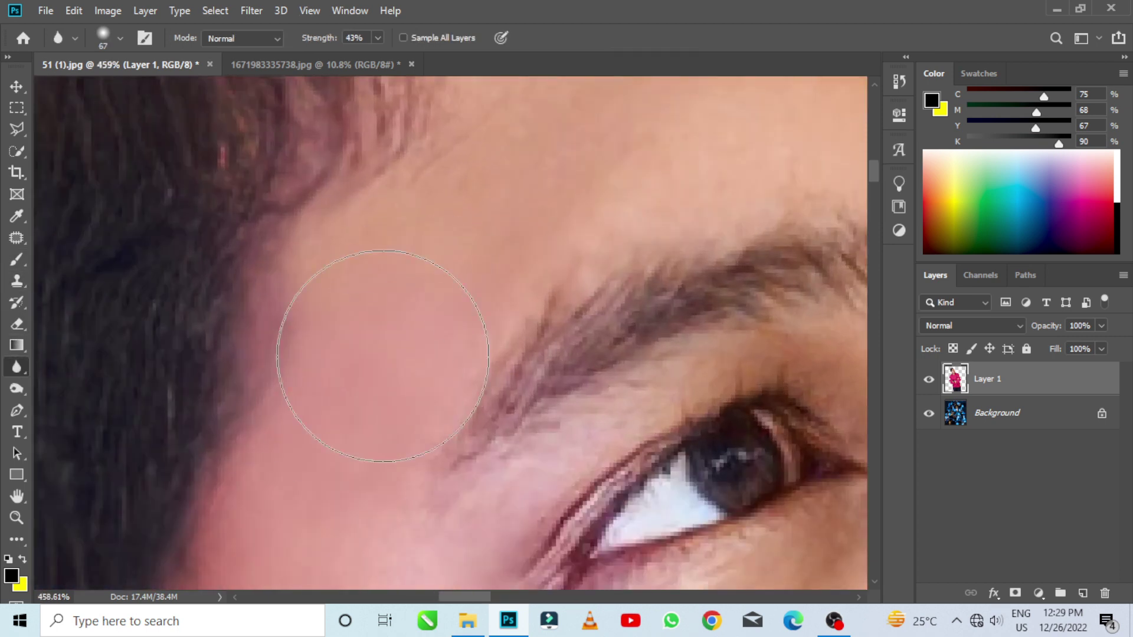
{"action": "scroll", "coordinate": [383, 356], "scroll_direction": "down", "scroll_amount": 8}
{"action": "scroll", "coordinate": [382, 356], "scroll_direction": "down", "scroll_amount": 2}
{"action": "scroll", "coordinate": [492, 342], "scroll_direction": "up", "scroll_amount": 8}
{"action": "key", "text": "alt+space"}
{"action": "scroll", "coordinate": [607, 371], "scroll_direction": "down", "scroll_amount": 4}
{"action": "scroll", "coordinate": [628, 366], "scroll_direction": "down", "scroll_amount": 3}
{"action": "scroll", "coordinate": [628, 366], "scroll_direction": "down", "scroll_amount": 2}
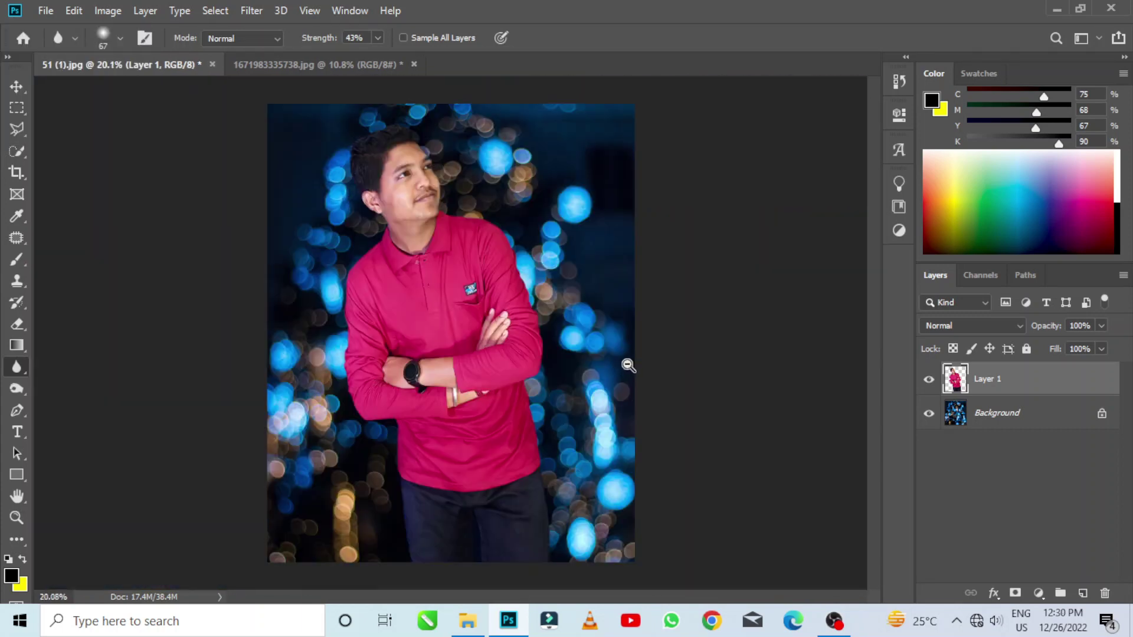
{"action": "key", "text": "alt+bracketleft"}
Apply a light Gaussian Blur of about 3.9 pixels to the bokeh Background layer.
{"action": "left_click", "coordinate": [245, 12]}
{"action": "mouse_move", "coordinate": [260, 198]}
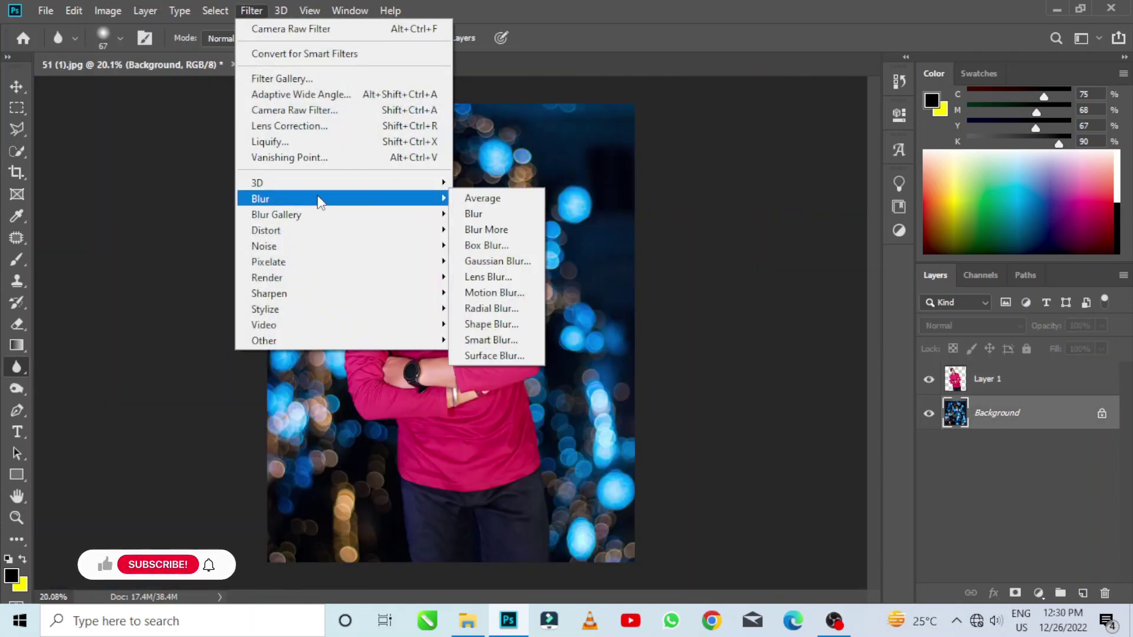
{"action": "left_click", "coordinate": [511, 262]}
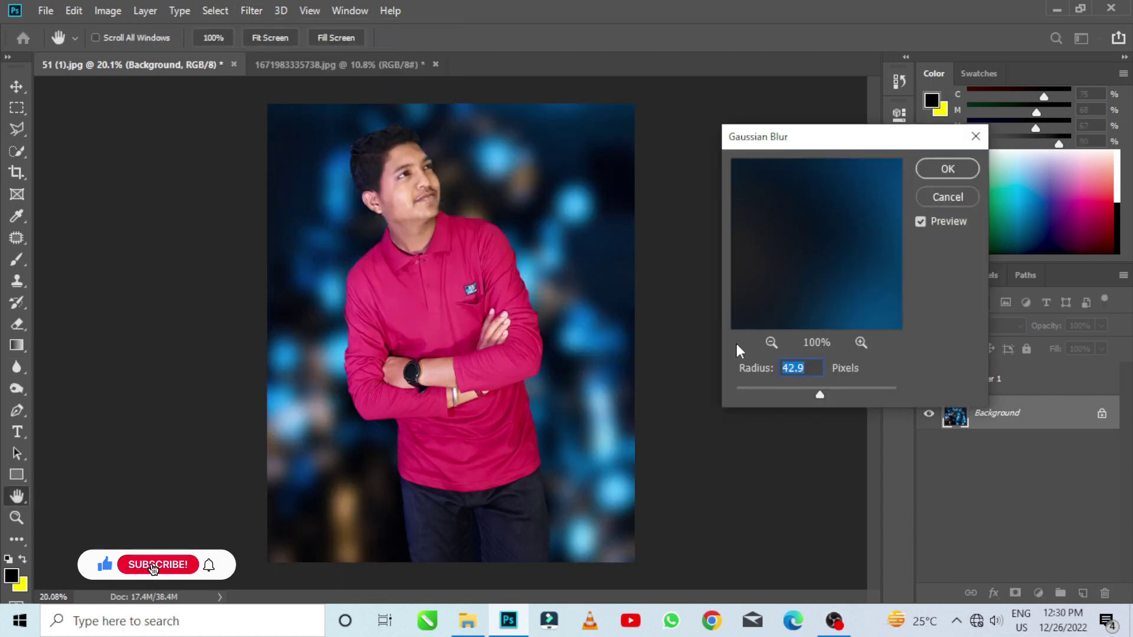
{"action": "left_click", "coordinate": [761, 390]}
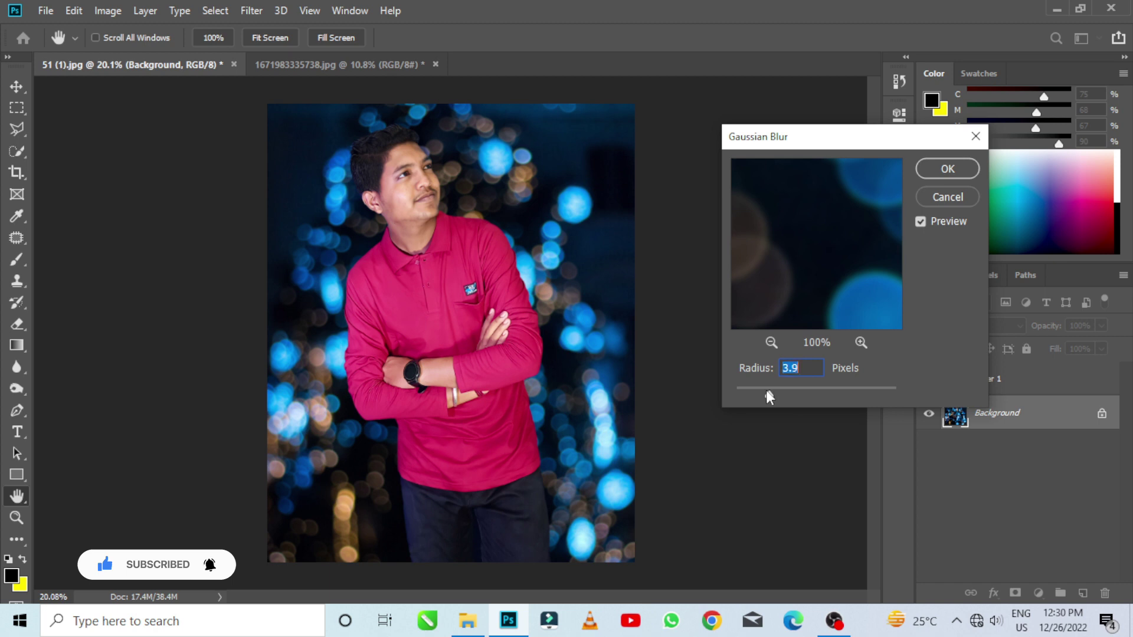
{"action": "left_click", "coordinate": [947, 169]}
{"action": "scroll", "coordinate": [416, 176], "scroll_direction": "up", "scroll_amount": 1}
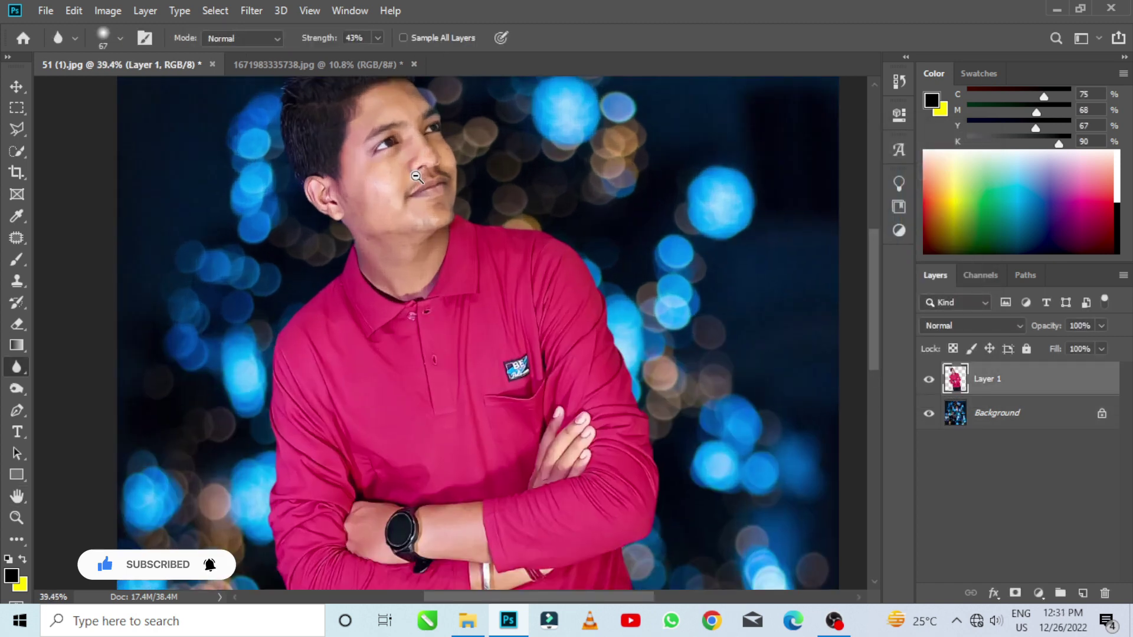
{"action": "scroll", "coordinate": [416, 175], "scroll_direction": "up", "scroll_amount": 1}
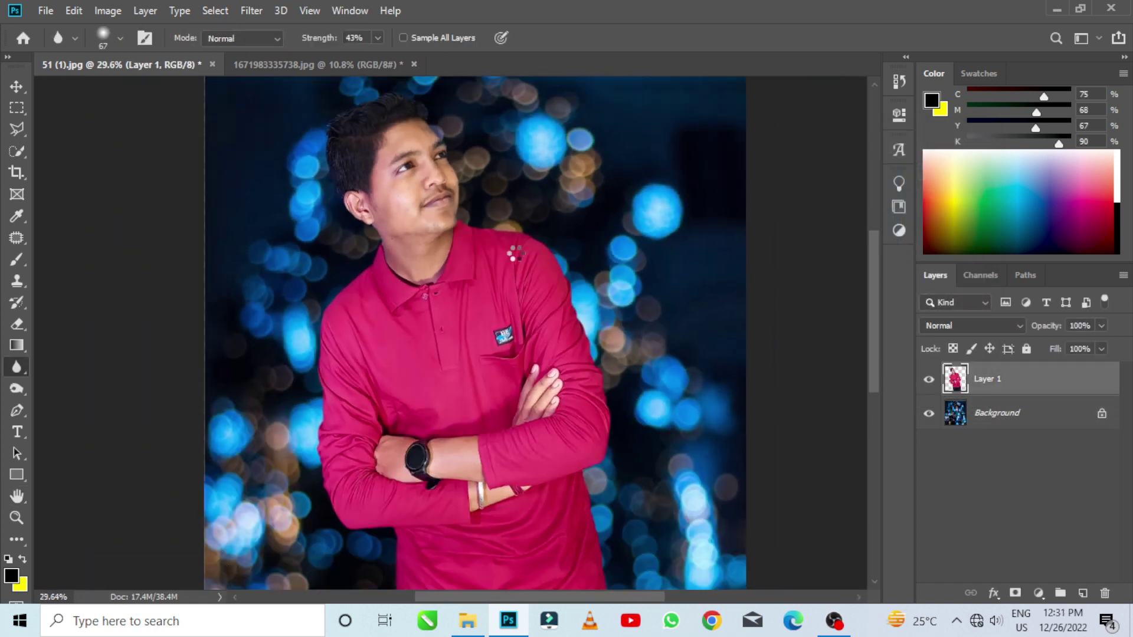
{"action": "key", "text": "ctrl+shift+a"}
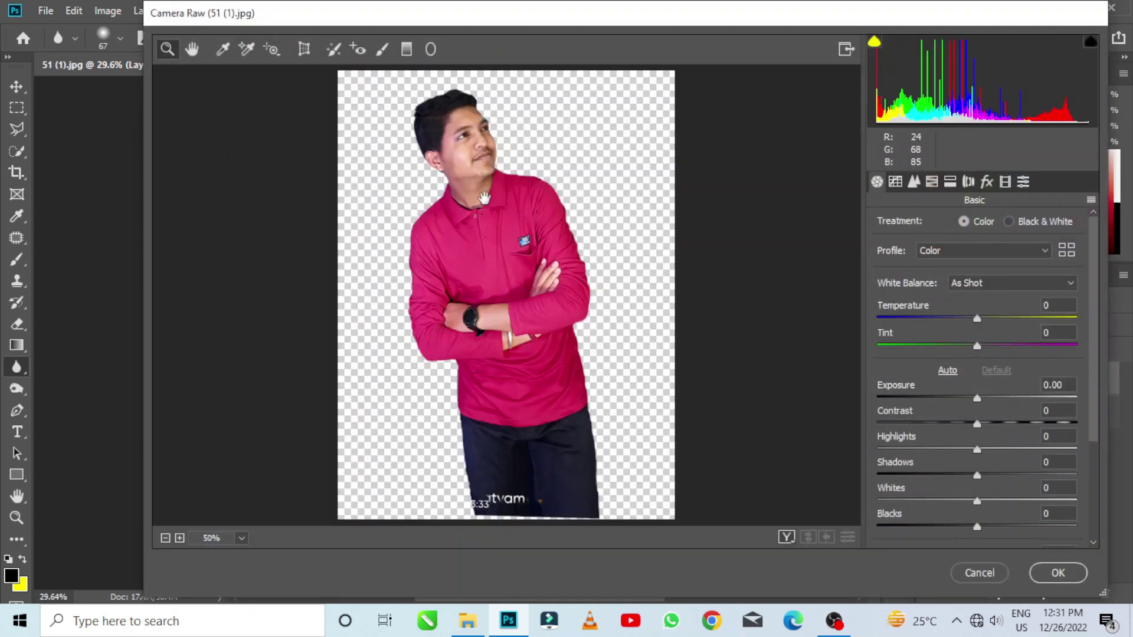
In Camera Raw, raise the man's Exposure to +0.15, lift Blacks slightly and set Vibrance to +8.
{"action": "left_click", "coordinate": [484, 198]}
{"action": "mouse_move", "coordinate": [979, 399]}
{"action": "left_mouse_down"}
{"action": "mouse_move", "coordinate": [995, 464]}
{"action": "mouse_move", "coordinate": [984, 453]}
{"action": "mouse_move", "coordinate": [1019, 492]}
{"action": "mouse_move", "coordinate": [996, 477]}
{"action": "left_mouse_up"}
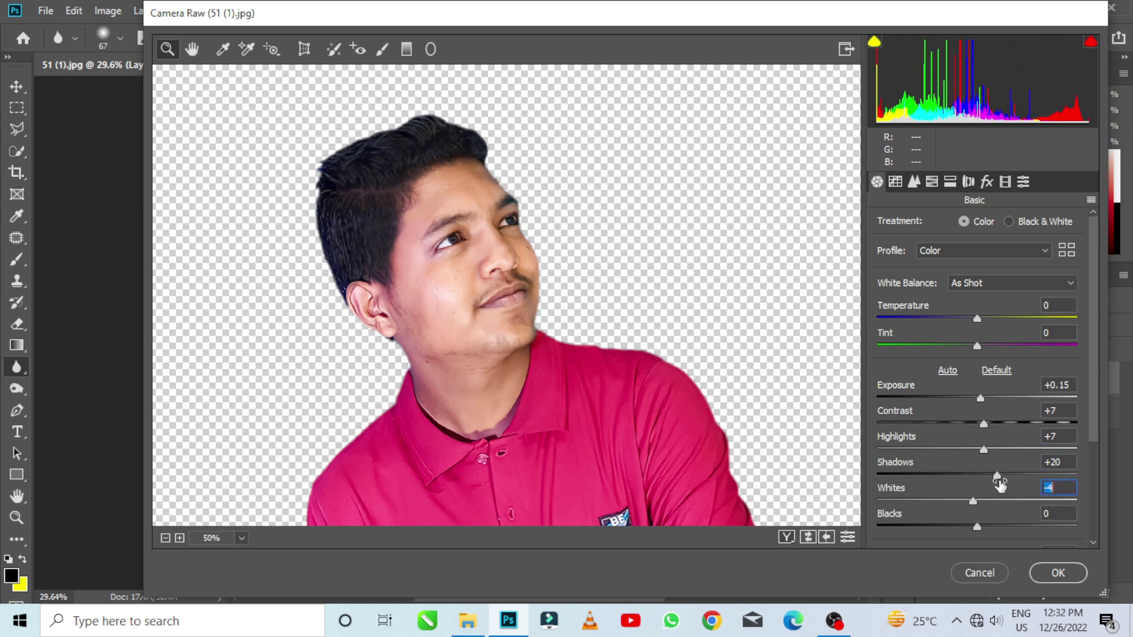
{"action": "scroll", "coordinate": [994, 423], "scroll_direction": "down", "scroll_amount": 3}
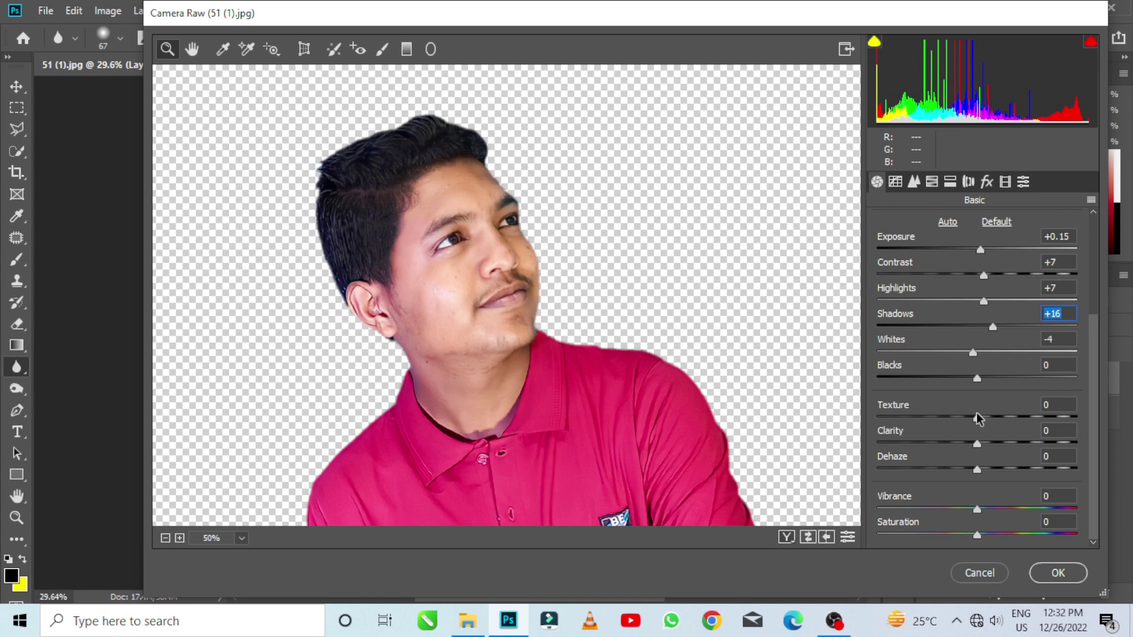
{"action": "left_click_drag", "start_coordinate": [980, 380], "coordinate": [982, 407]}
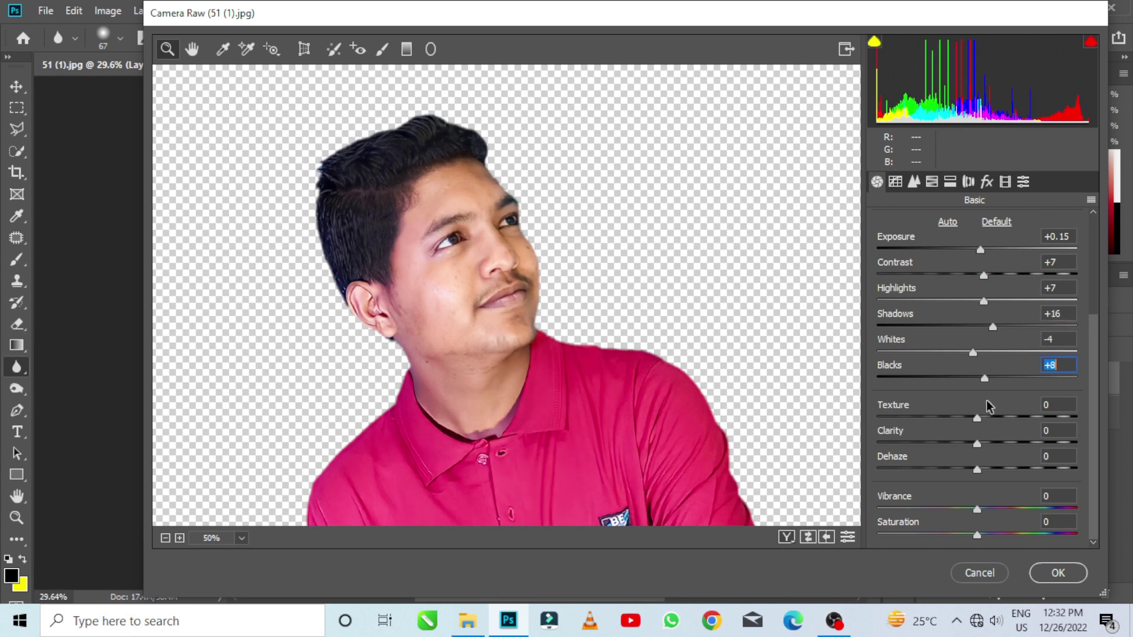
{"action": "mouse_move", "coordinate": [979, 513]}
{"action": "left_mouse_down"}
{"action": "mouse_move", "coordinate": [1002, 527]}
{"action": "mouse_move", "coordinate": [983, 529]}
{"action": "left_mouse_up"}
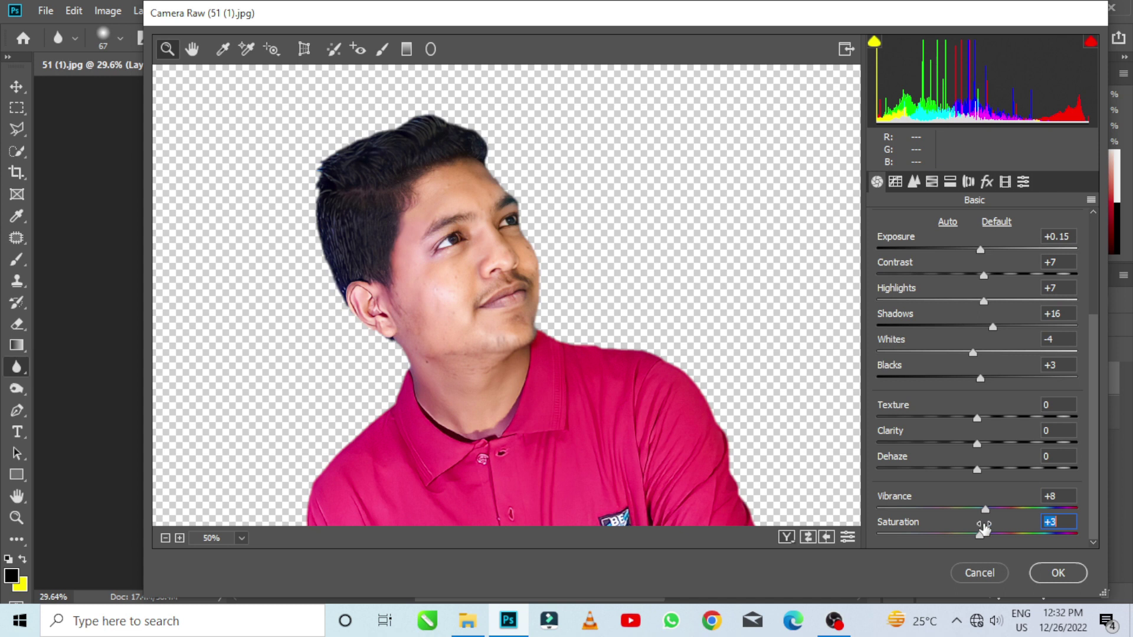
{"action": "left_click", "coordinate": [951, 181]}
{"action": "left_click", "coordinate": [932, 181]}
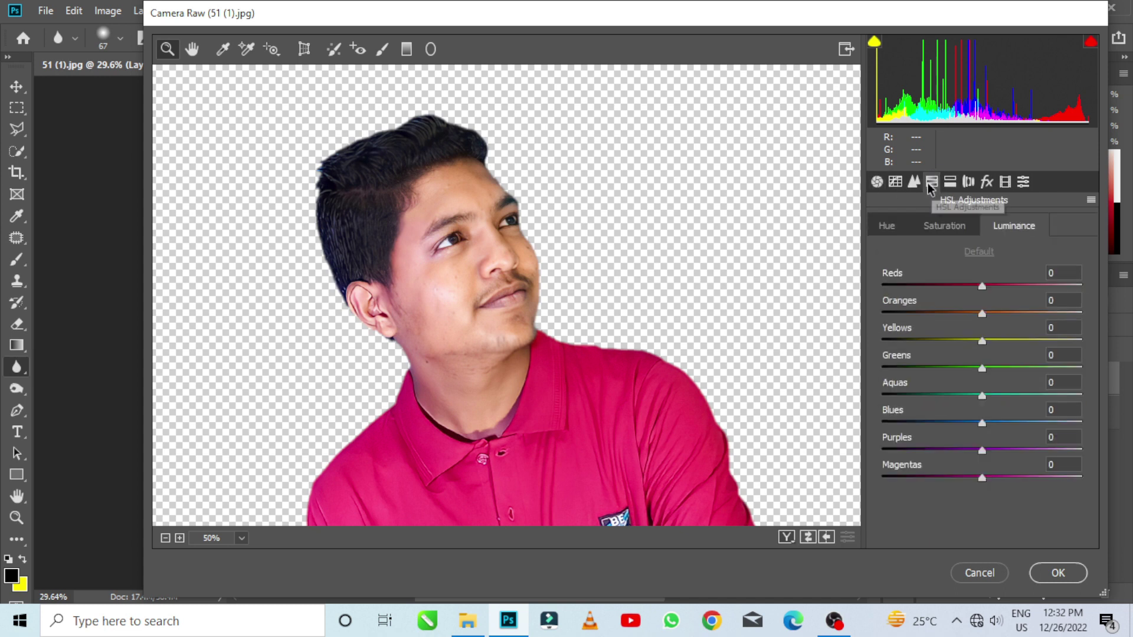
In HSL, raise Oranges saturation to +7, lower Reds to -3 and darken Yellows luminance to -10.
{"action": "left_click", "coordinate": [947, 226]}
{"action": "left_click_drag", "start_coordinate": [982, 313], "coordinate": [987, 319]}
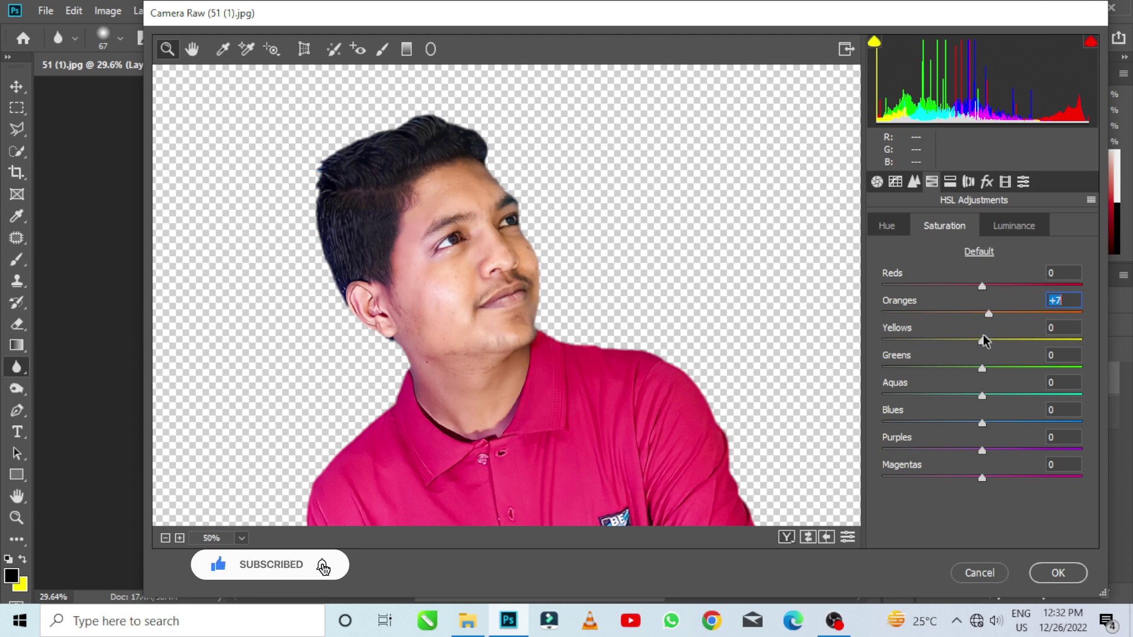
{"action": "left_click_drag", "start_coordinate": [983, 287], "coordinate": [987, 289]}
{"action": "left_click", "coordinate": [887, 225]}
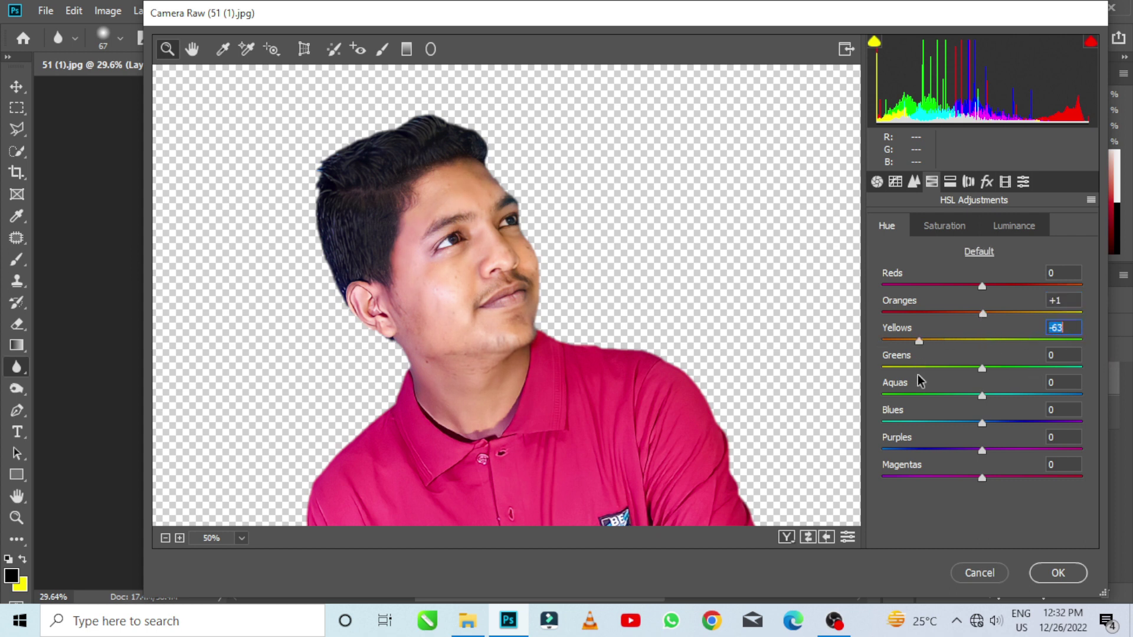
{"action": "left_click", "coordinate": [1023, 228]}
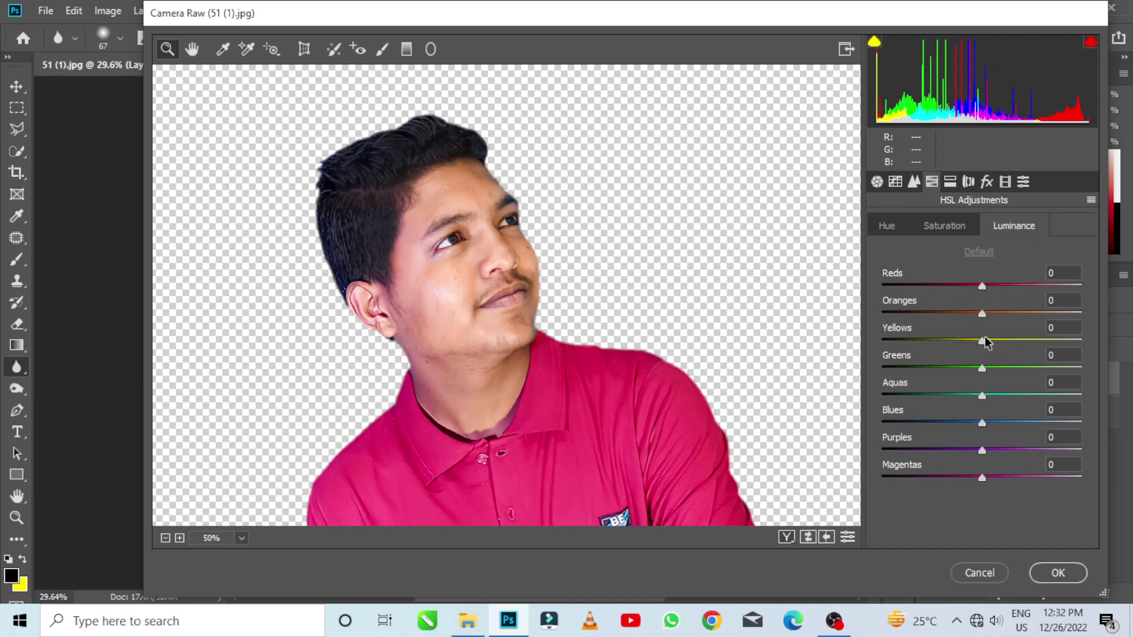
{"action": "left_click", "coordinate": [962, 228]}
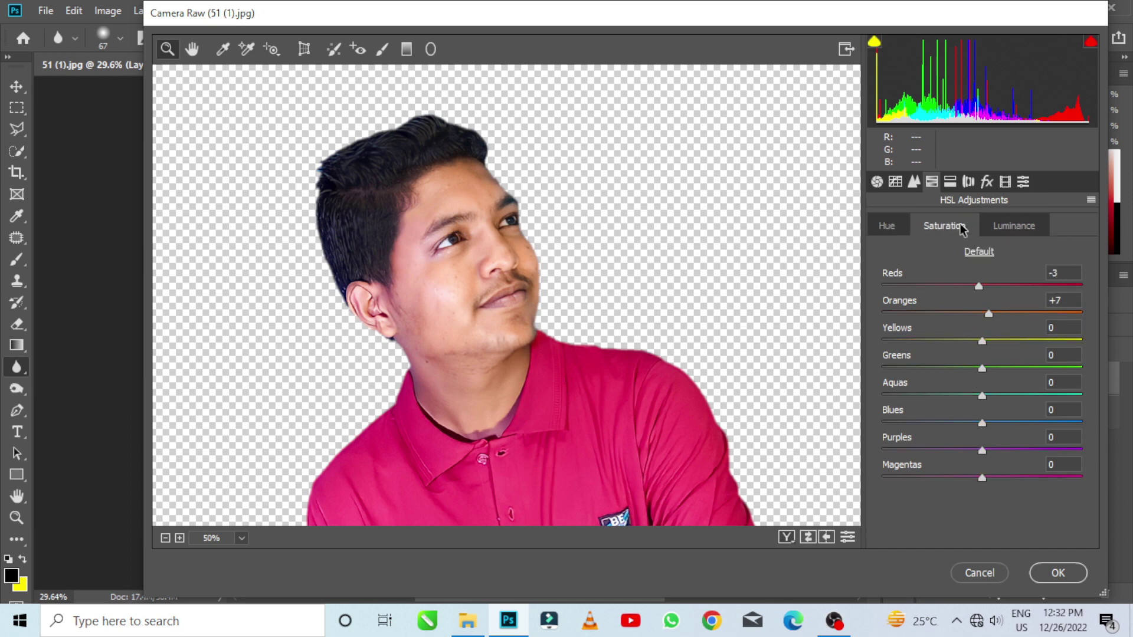
{"action": "left_click", "coordinate": [1006, 223]}
{"action": "left_click_drag", "start_coordinate": [982, 340], "coordinate": [975, 339]}
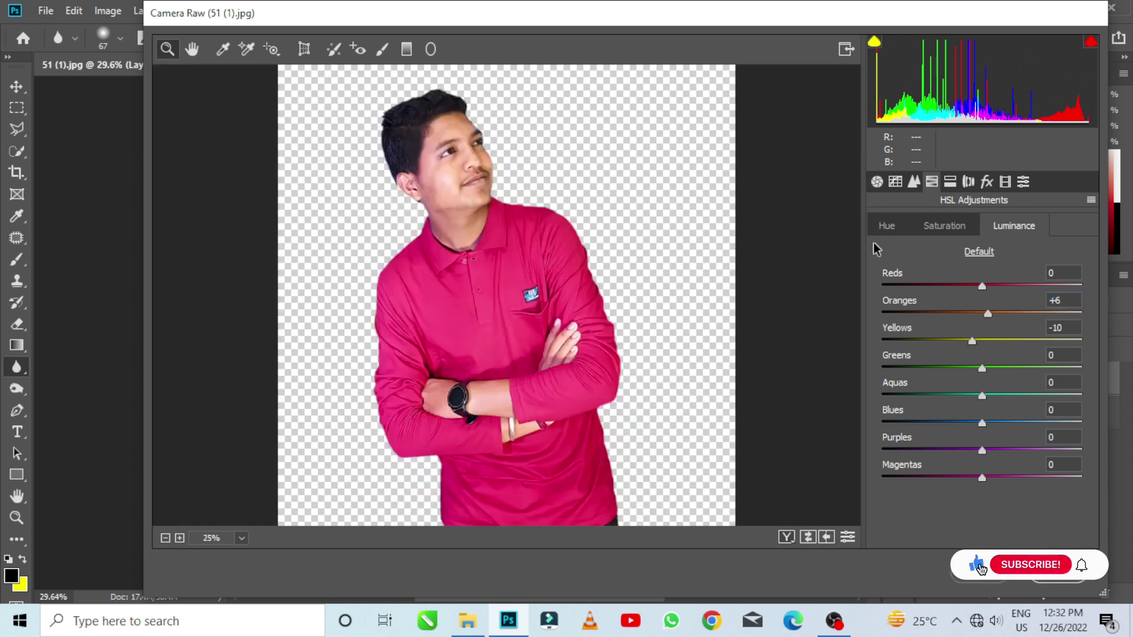
Apply the Camera Raw grading and give the man's curve a slight midtone lift.
{"action": "left_click", "coordinate": [1059, 575]}
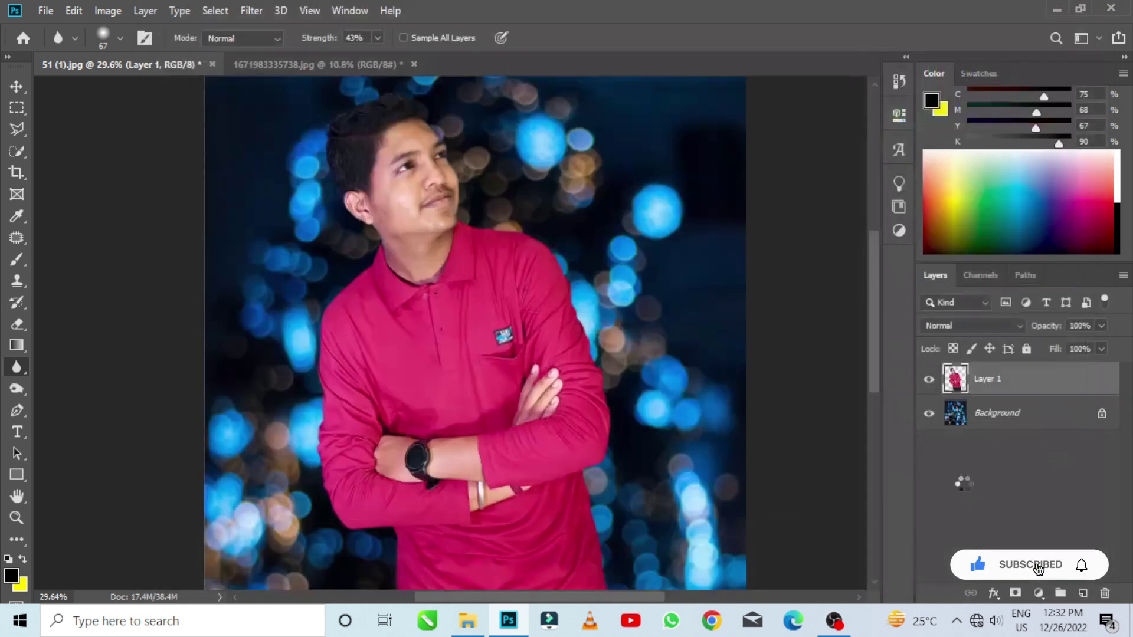
{"action": "scroll", "coordinate": [532, 276], "scroll_direction": "down", "scroll_amount": 1}
{"action": "key", "text": "ctrl+m"}
{"action": "left_click", "coordinate": [747, 246]}
{"action": "left_click_drag", "start_coordinate": [748, 245], "coordinate": [750, 243]}
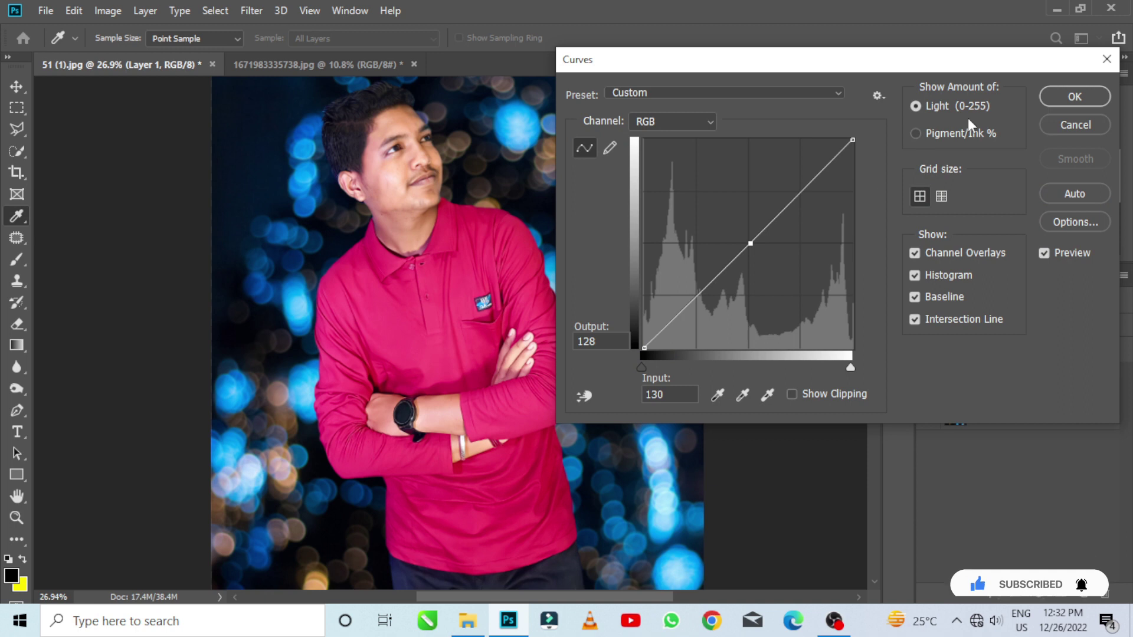
{"action": "left_click", "coordinate": [1073, 97]}
Blur the bokeh Background again with a 3.5-pixel Gaussian Blur.
{"action": "left_click", "coordinate": [251, 10]}
{"action": "mouse_move", "coordinate": [260, 198]}
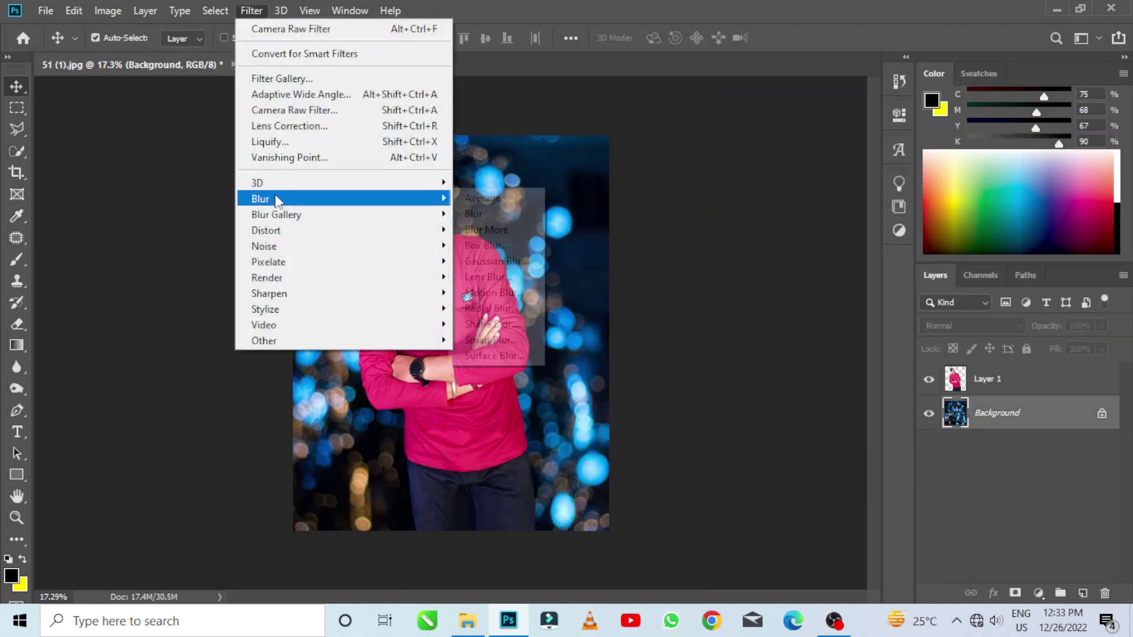
{"action": "left_click", "coordinate": [484, 261]}
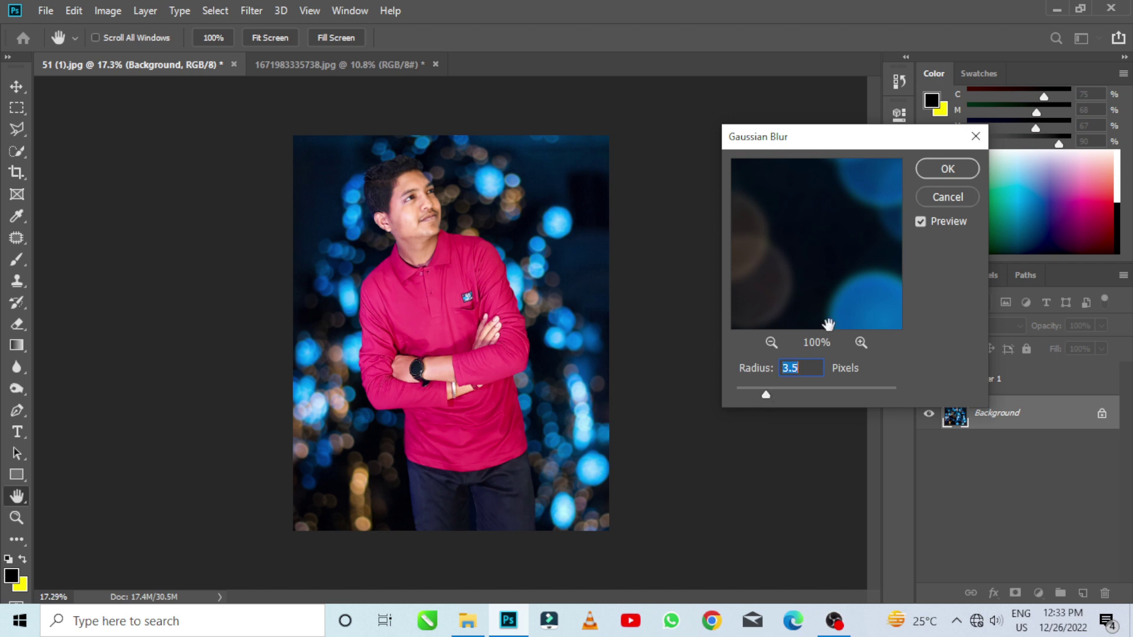
{"action": "left_click", "coordinate": [944, 171]}
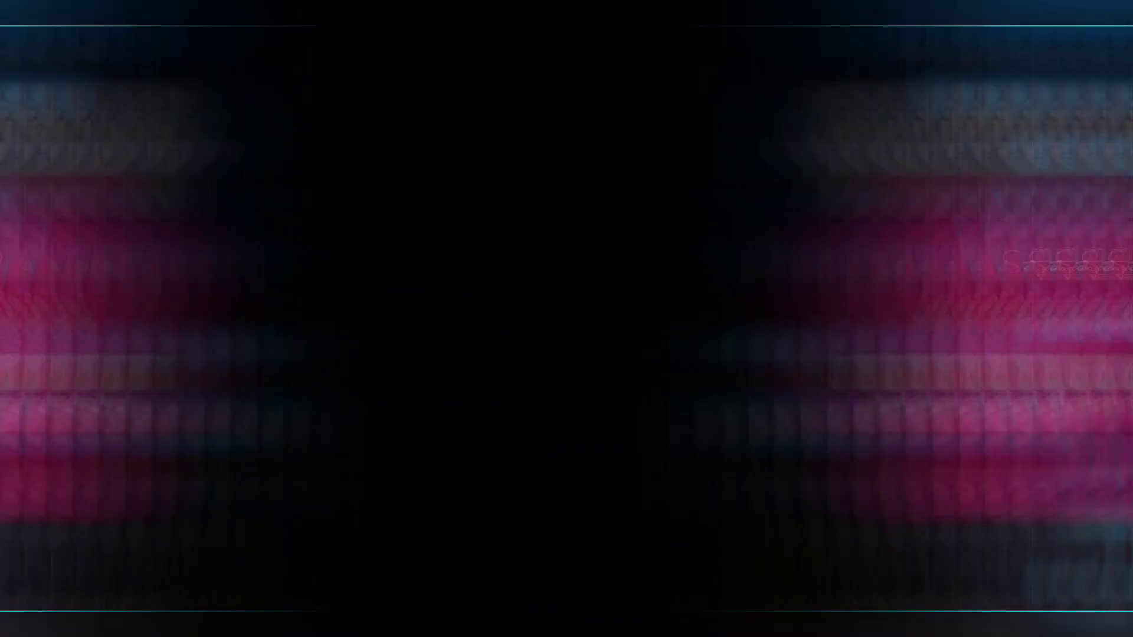